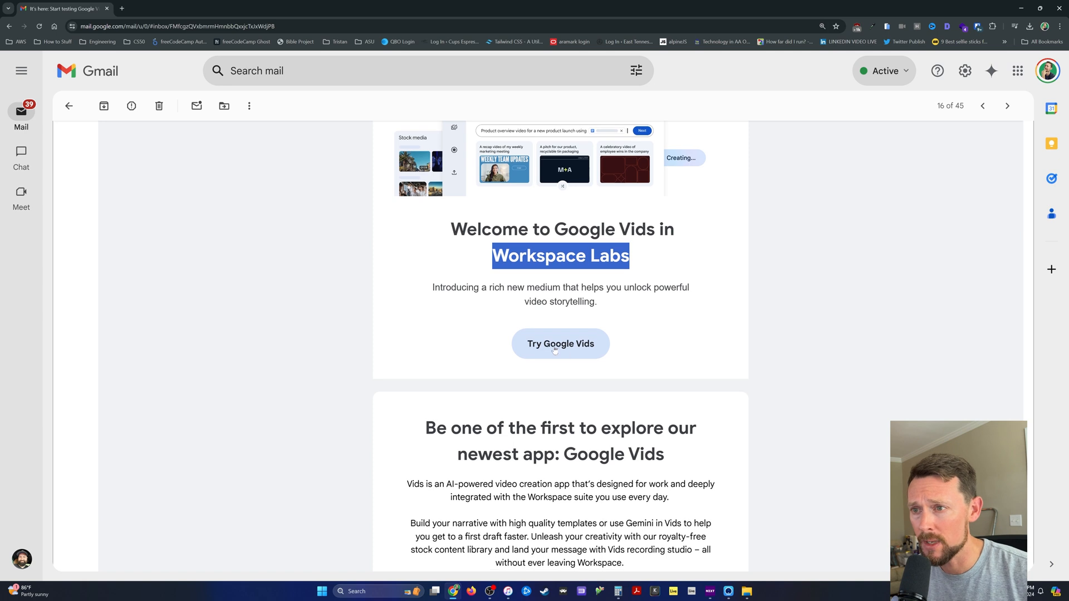
Open Google Vids from the welcome email and browse the available video templates
left_click(553, 349)
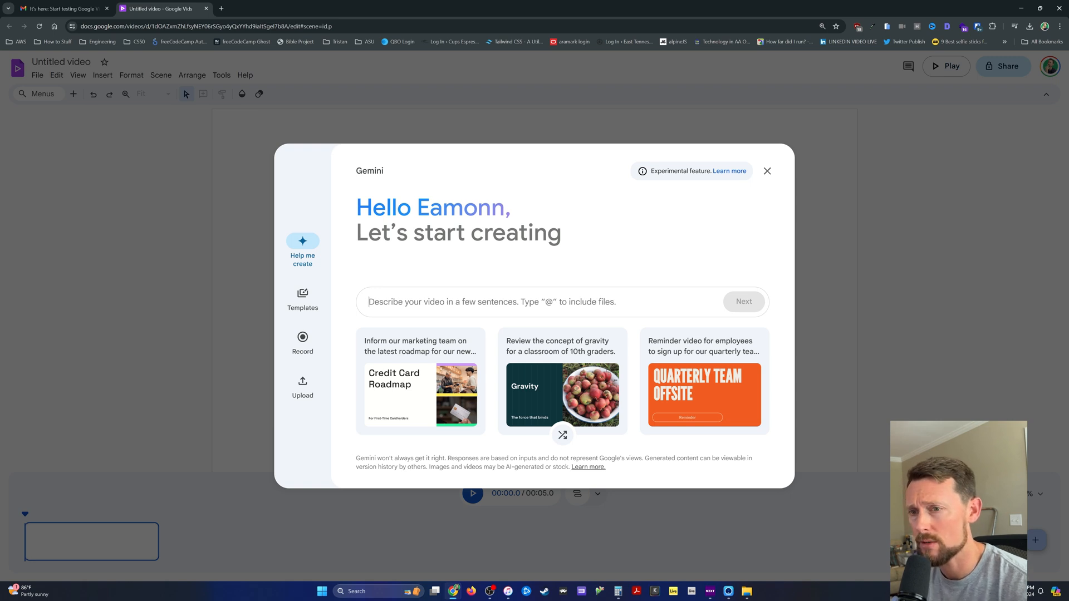
left_click(306, 300)
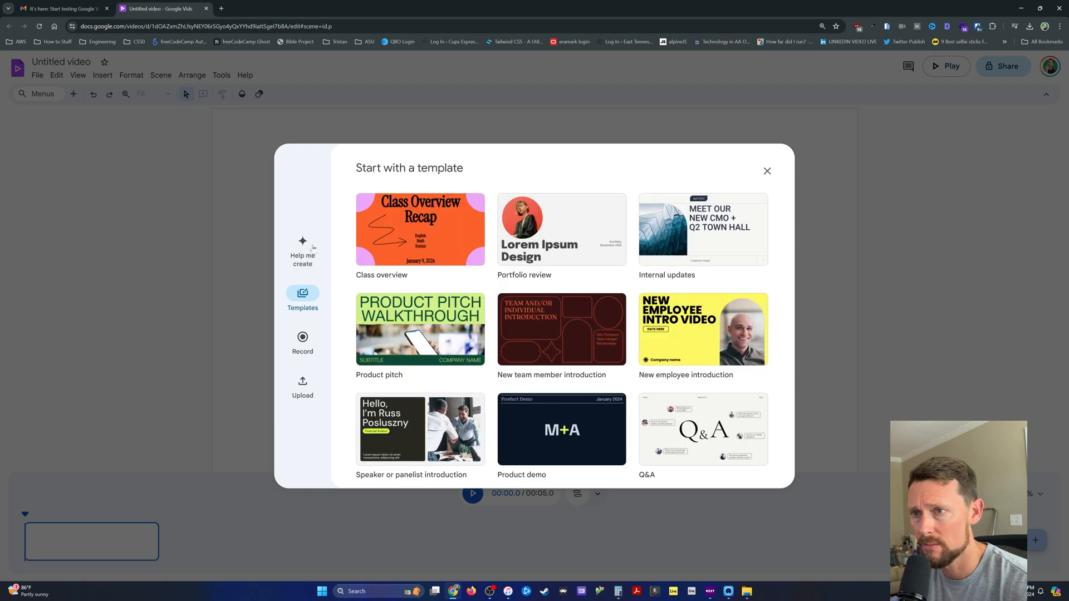
scroll(454, 337, "down", 5)
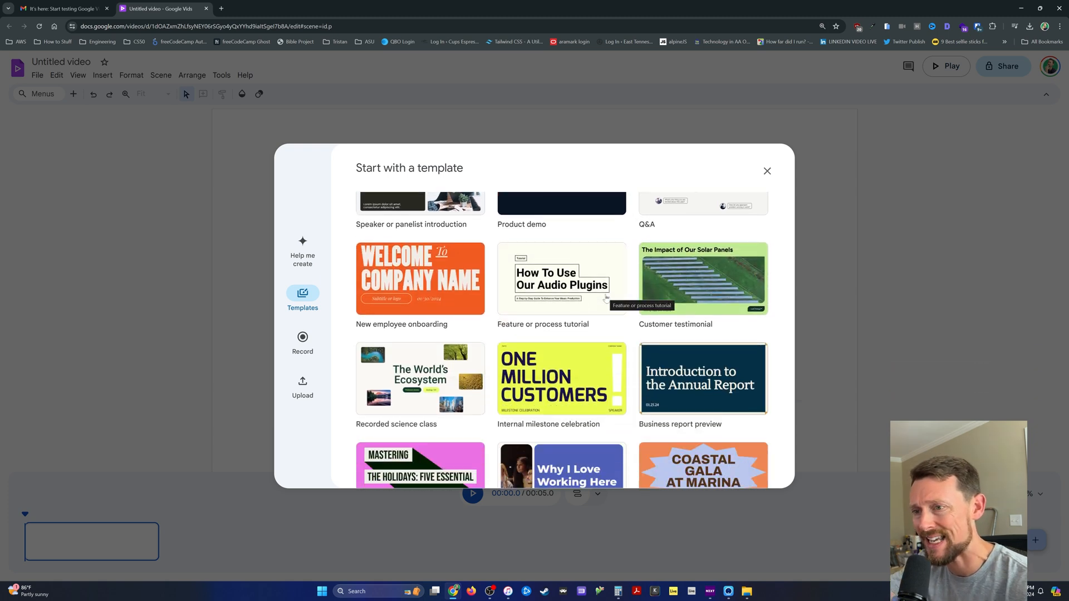
scroll(577, 316, "down", 4)
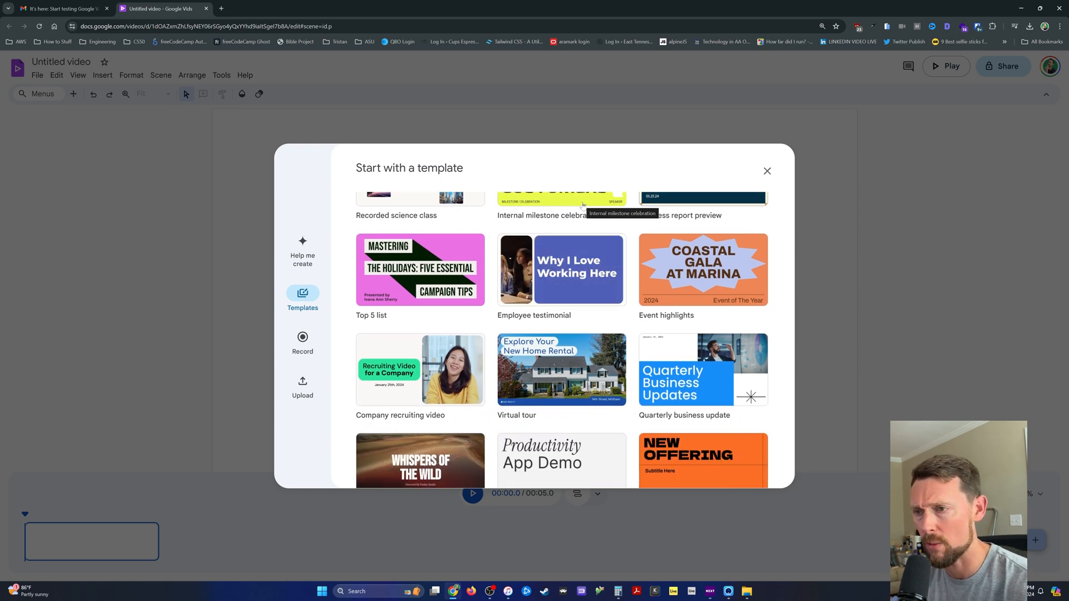
scroll(583, 204, "up", 2)
scroll(592, 344, "down", 4)
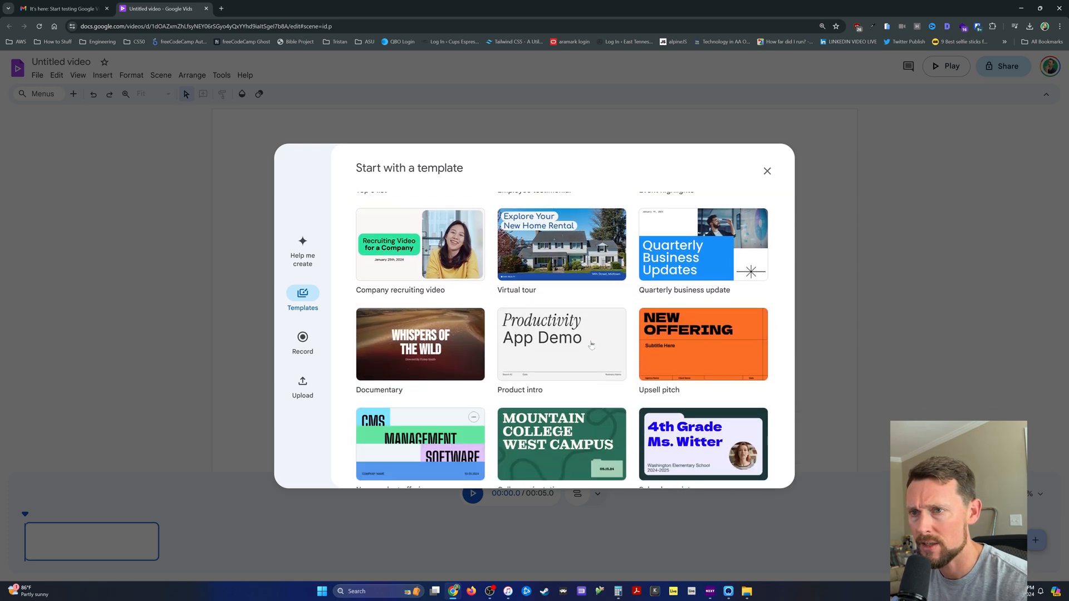
scroll(602, 356, "down", 3)
scroll(608, 368, "up", 6)
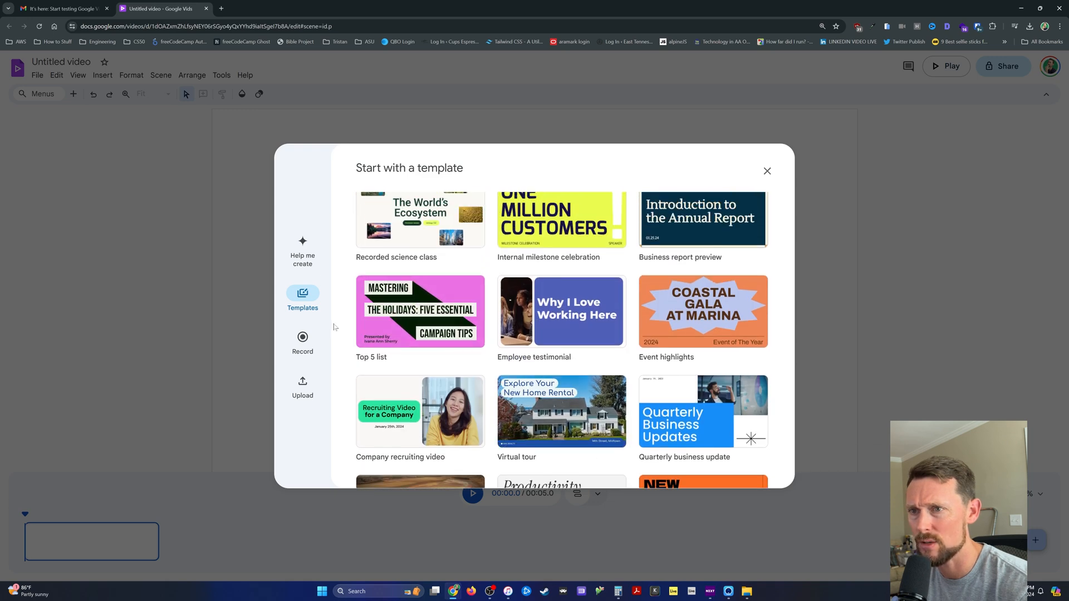
Preview the scenes of the Top 5 list template and insert all of them into the untitled video
left_click(411, 315)
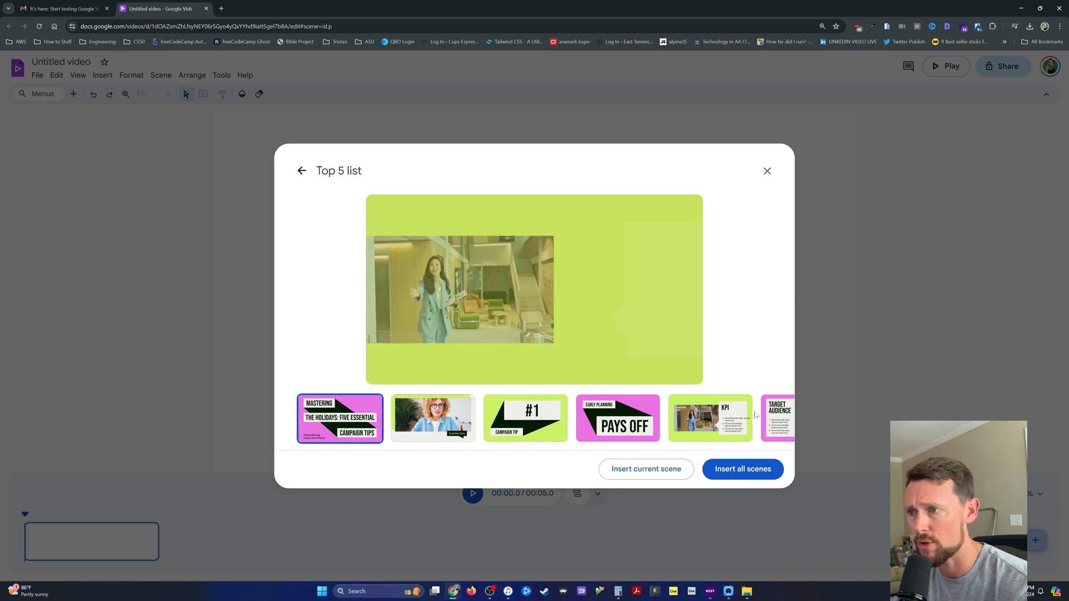
scroll(752, 414, "right", 6)
scroll(735, 417, "right", 8)
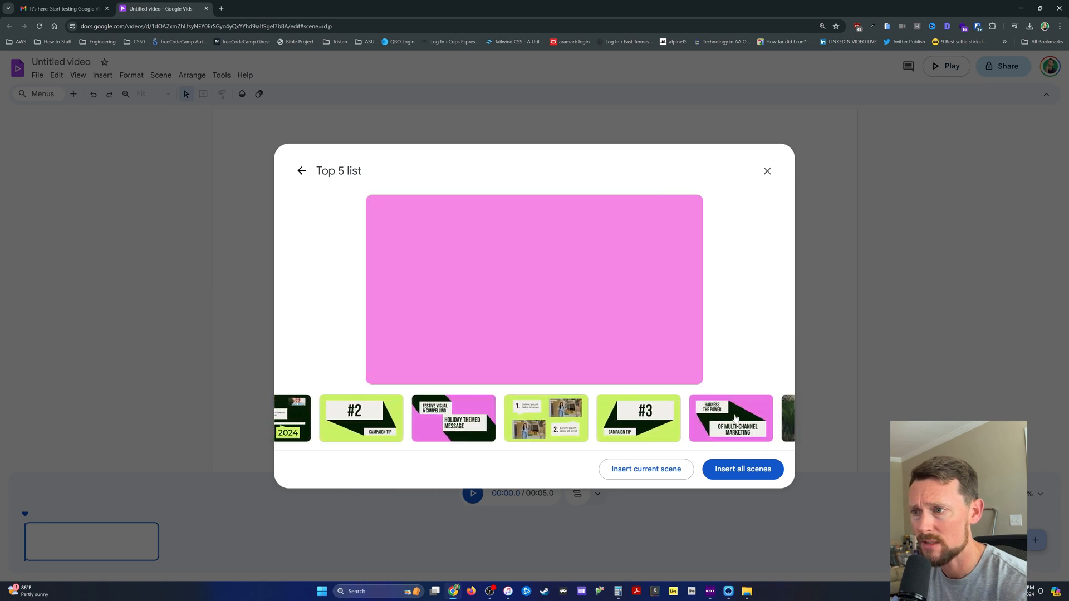
scroll(732, 415, "right", 6)
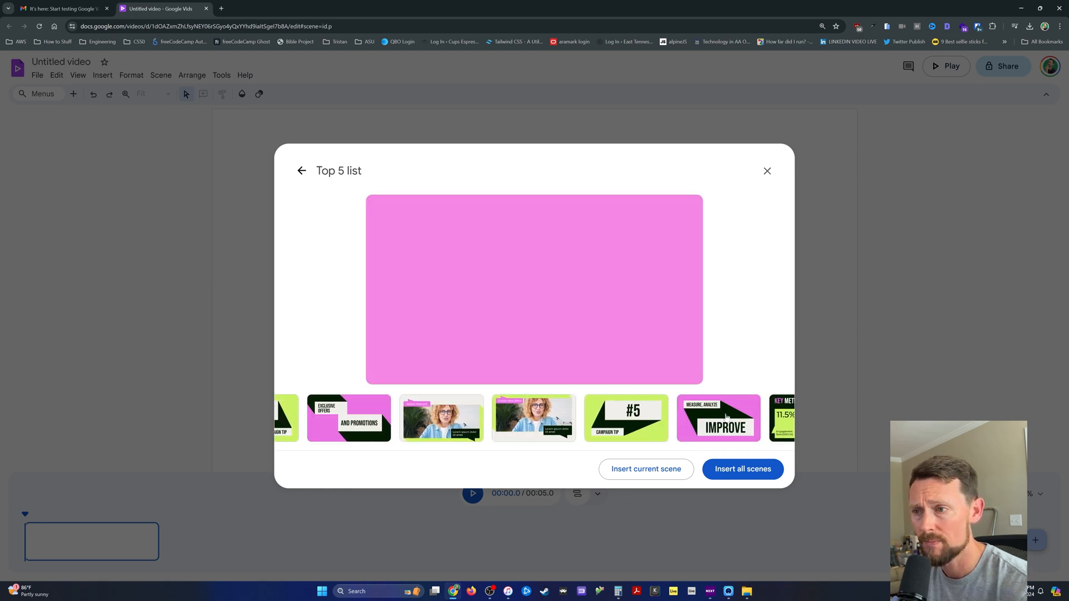
left_click(751, 470)
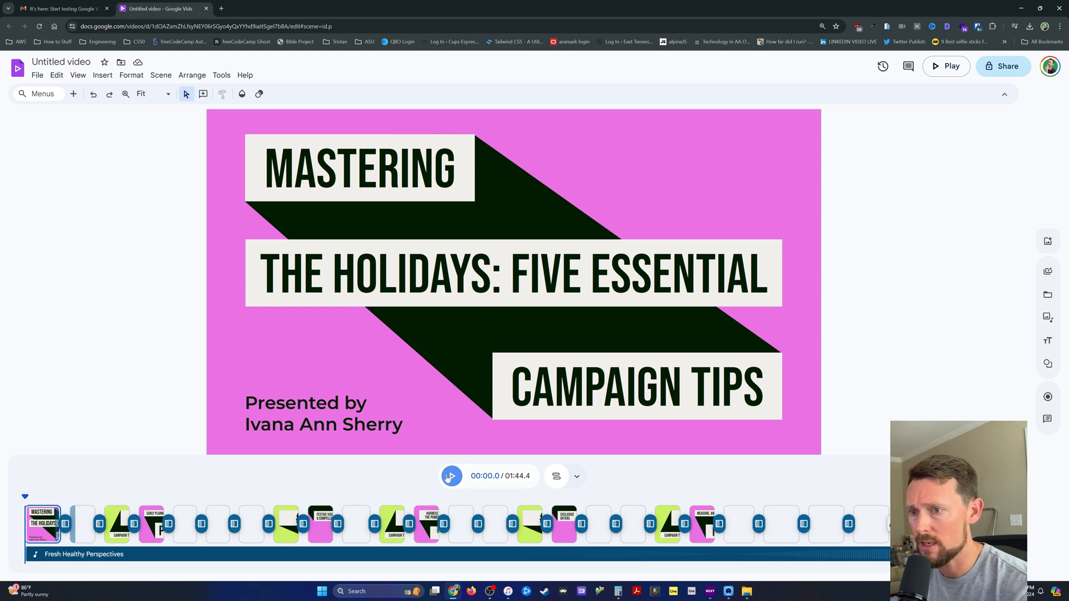
Play the video from its first scene, and preview it from the Exclusive Offers scene
left_click(452, 476)
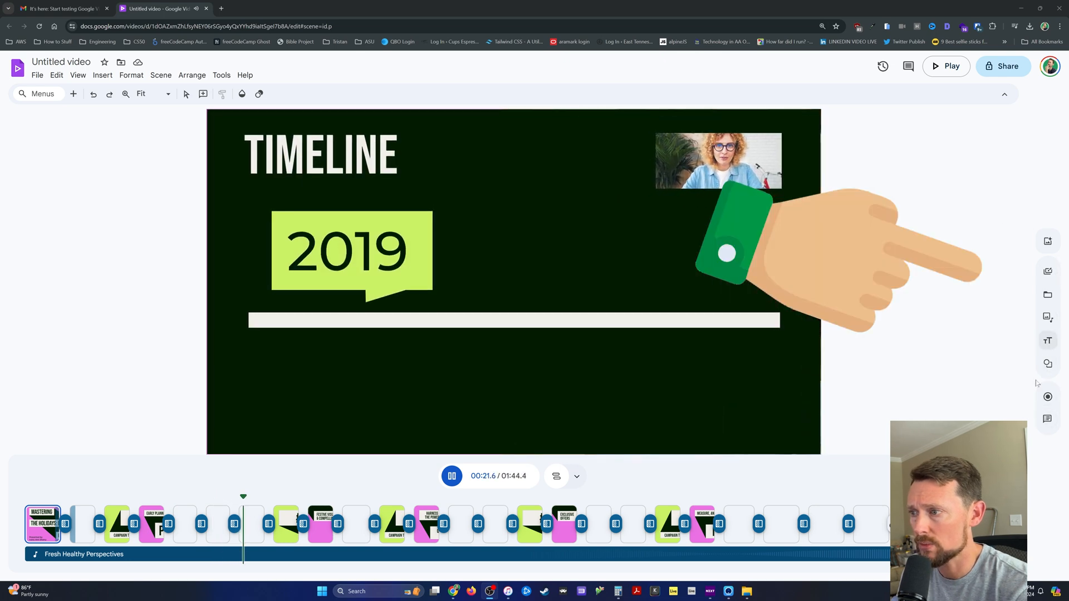
left_click(564, 537)
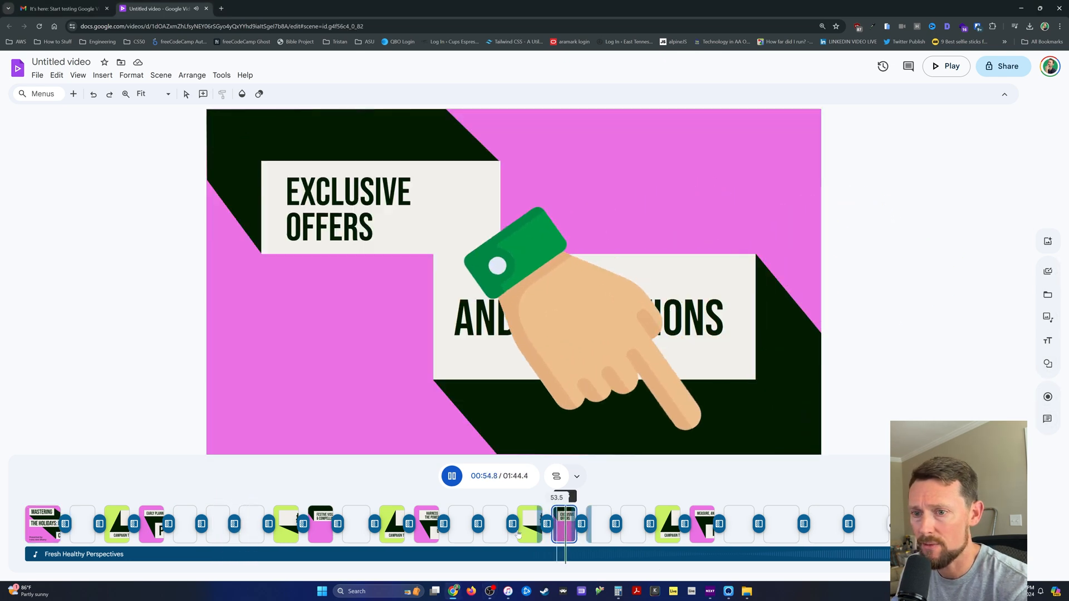
left_click_drag(575, 497, 534, 496)
left_click(576, 477)
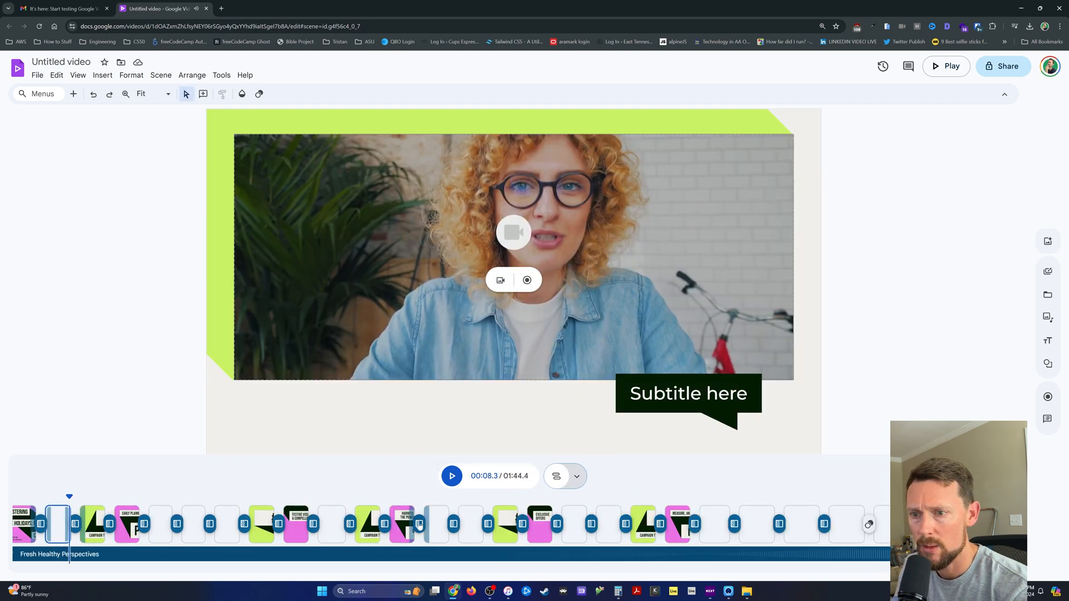
Fill the Example 1 scene's video placeholder with the 0:17 stock clip of the celebrating businessman and play the scene
left_click(432, 527)
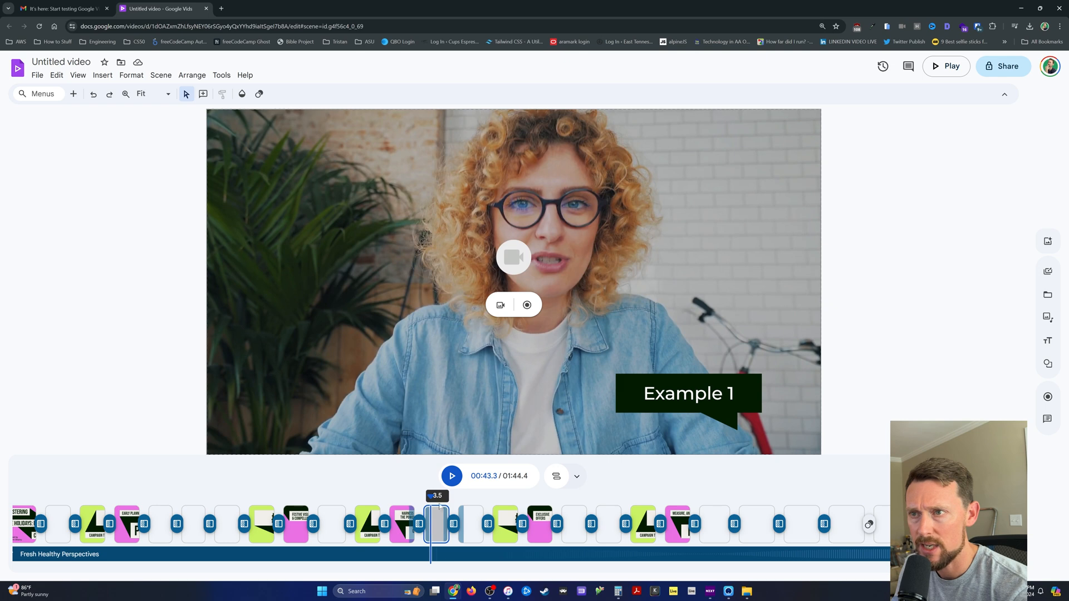
left_click(499, 306)
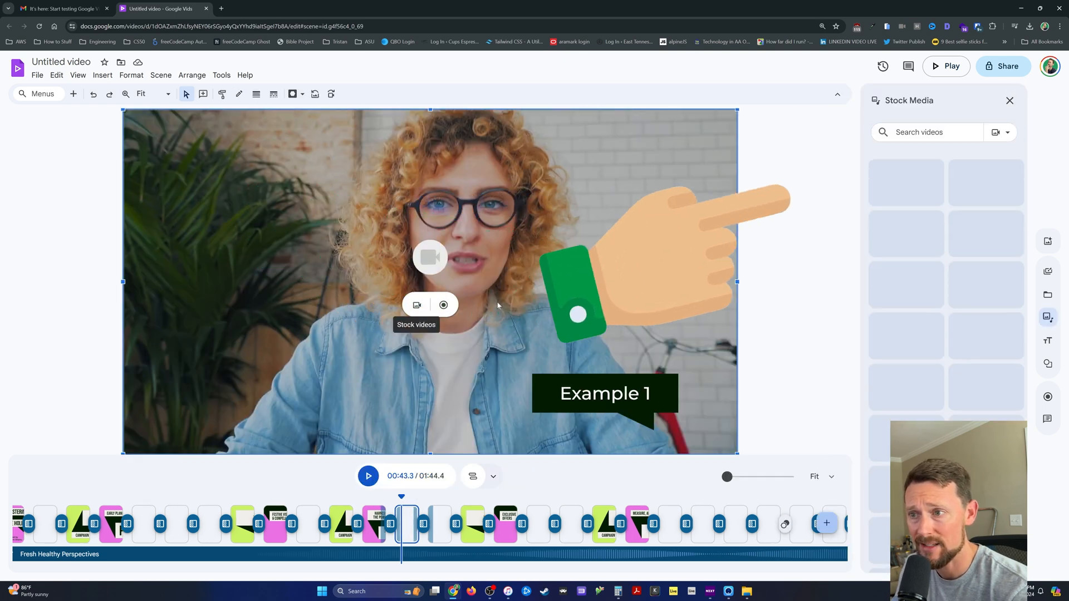
left_click(975, 324)
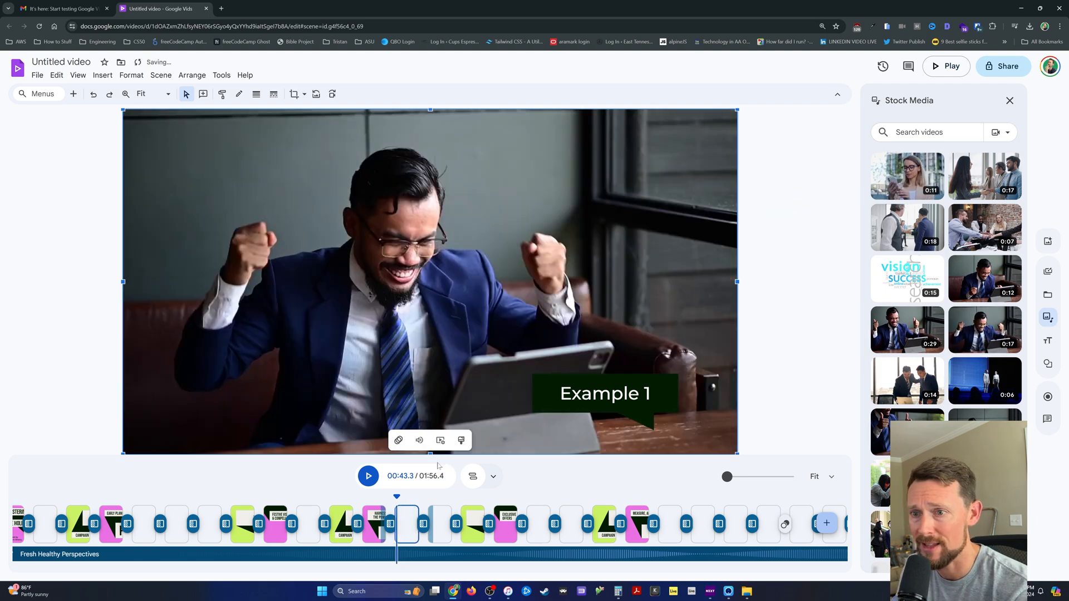
left_click(374, 479)
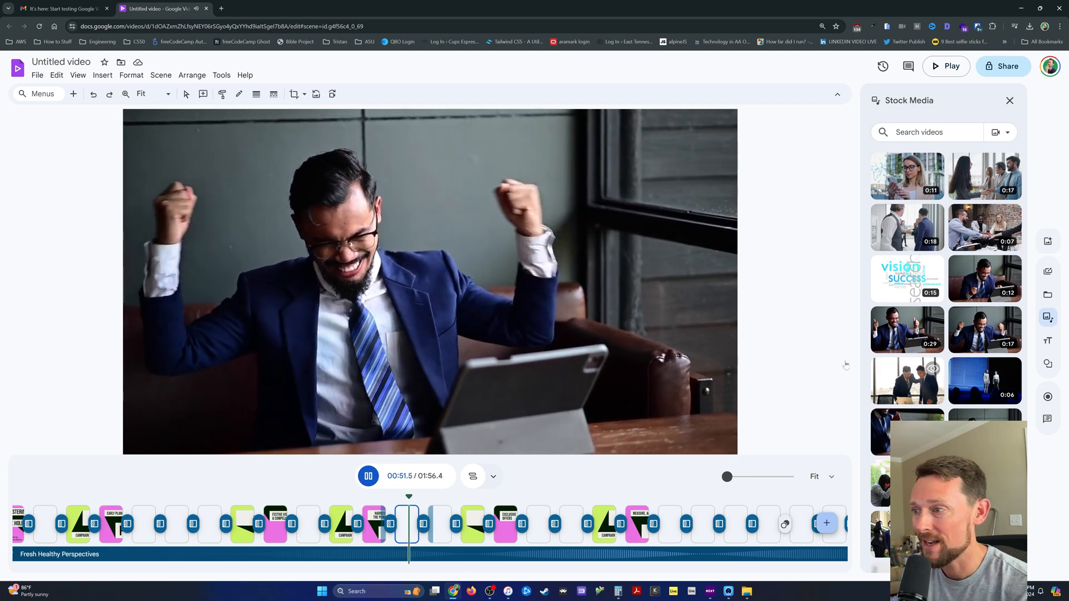
Browse the suggested stock videos and search them for "coffee"
scroll(942, 321, "down", 15)
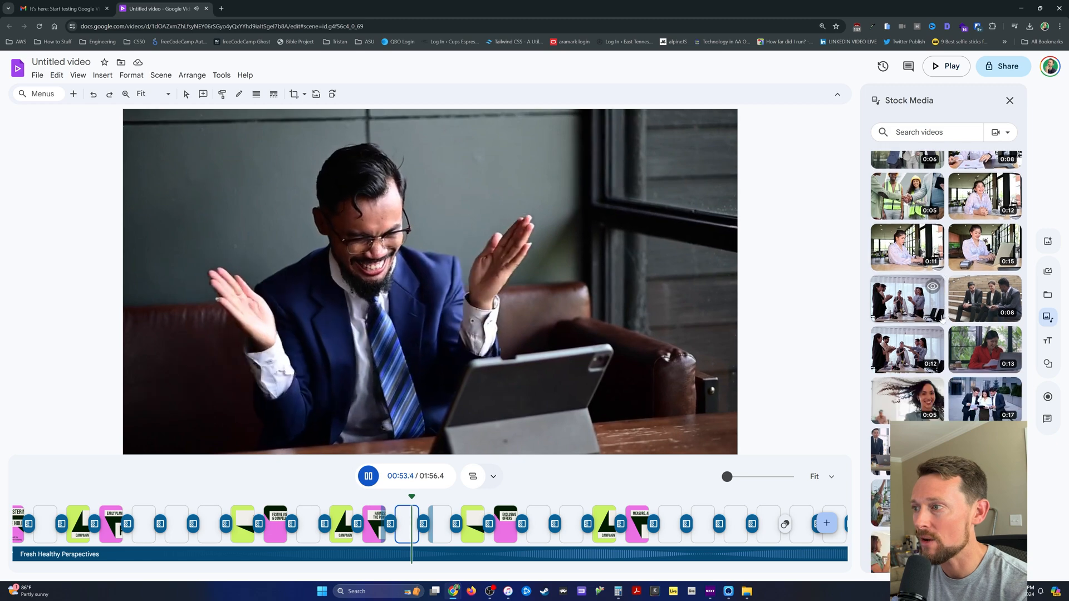
scroll(942, 322, "down", 10)
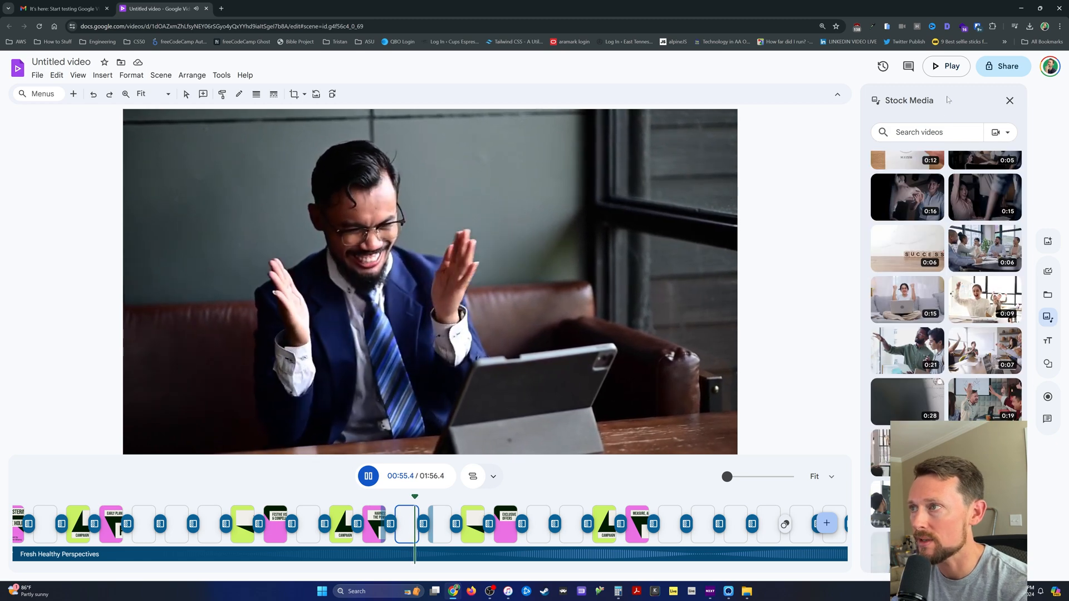
left_click(941, 133)
type("coffee")
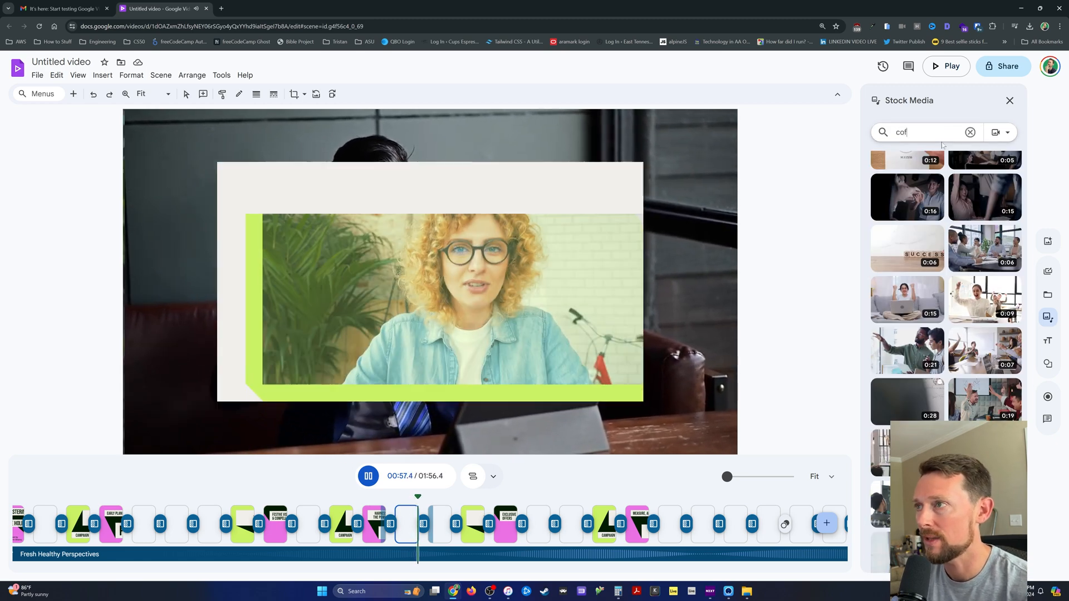
key("Return")
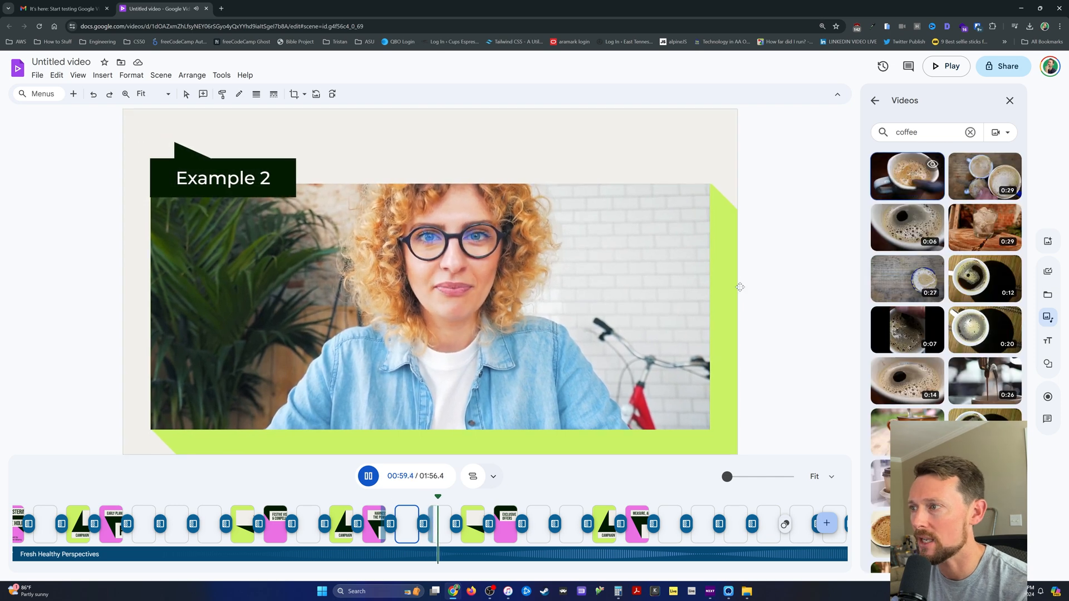
Try adding the 0:12 barista clip from the coffee results to the Example 2 scene, and delete it
left_click(439, 523)
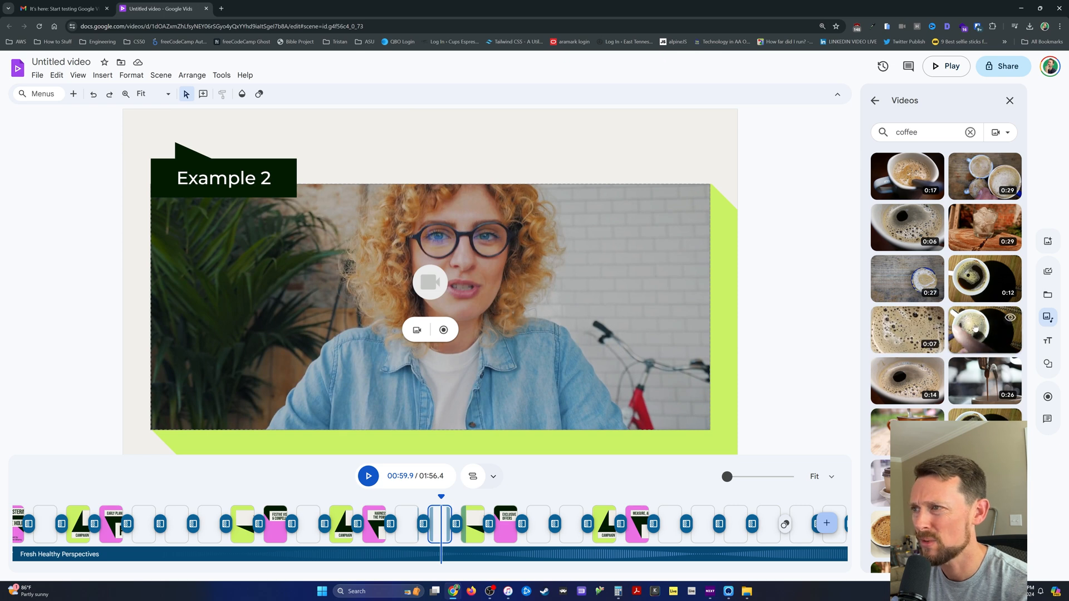
scroll(985, 332, "down", 10)
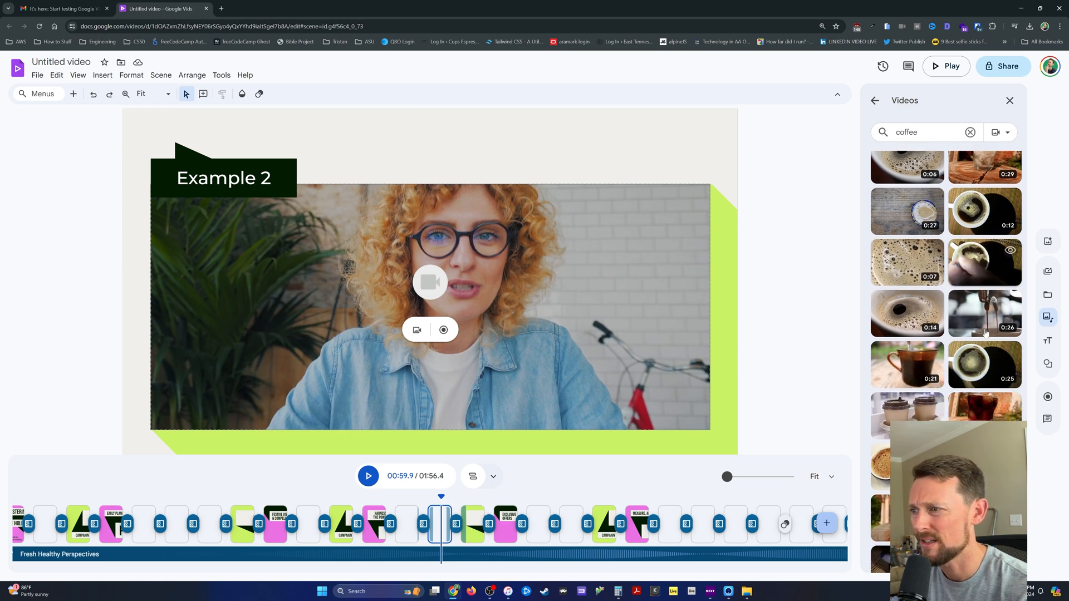
scroll(985, 332, "down", 5)
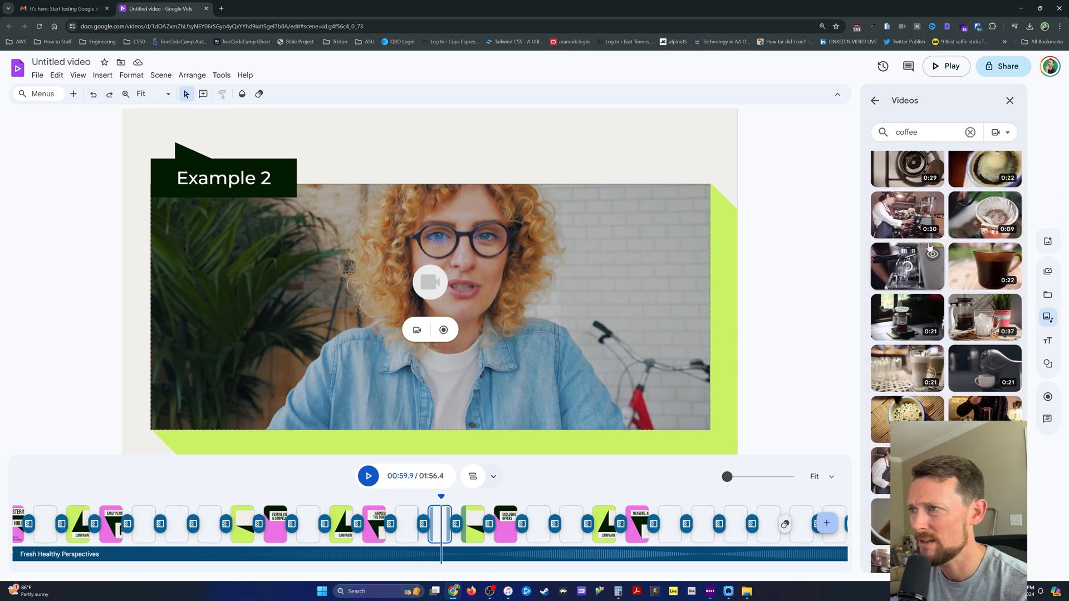
scroll(927, 376, "down", 3)
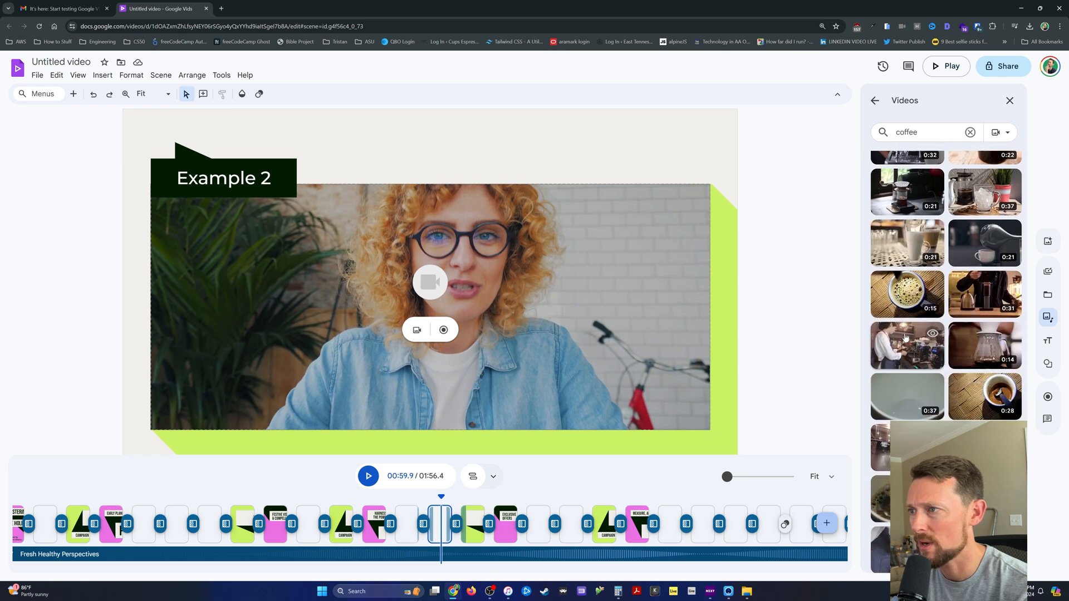
left_click(896, 346)
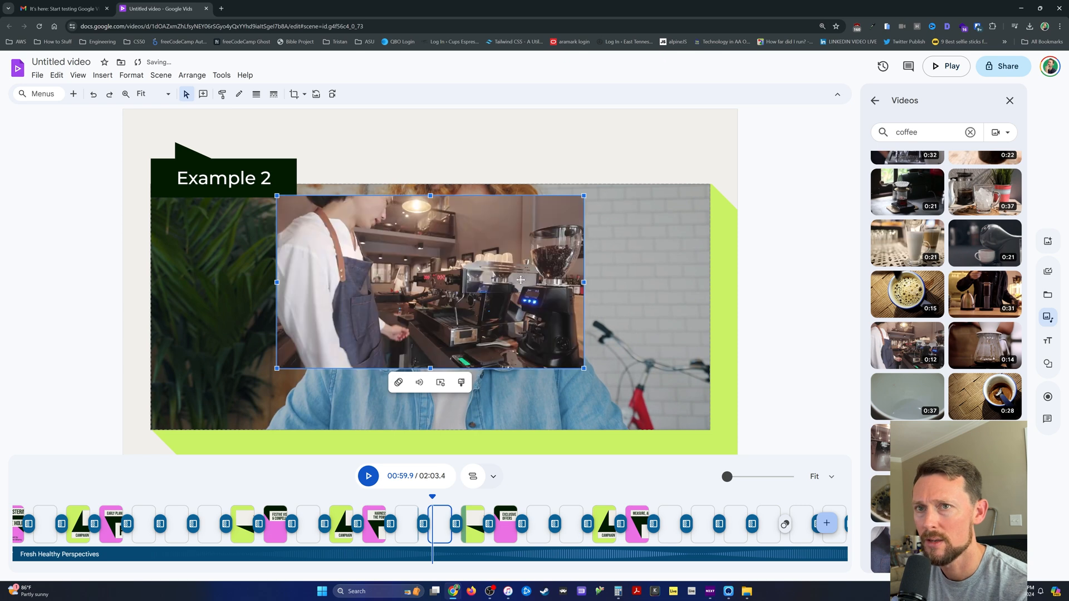
key("Delete")
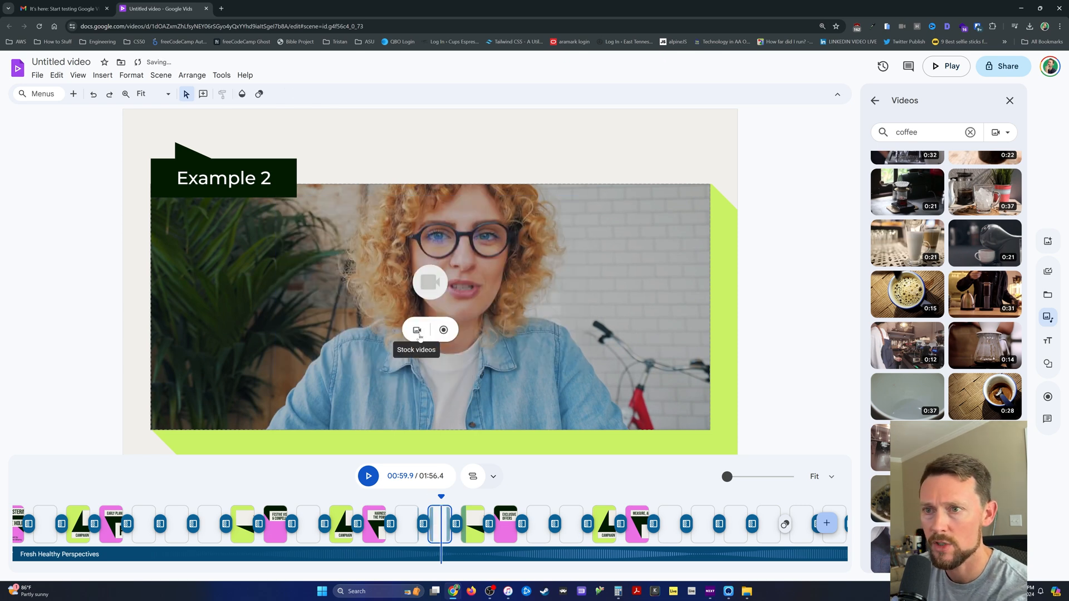
Fill the Example 2 scene's video placeholder with the 0:11 clip from a "computer" stock search and play the scene
left_click(416, 329)
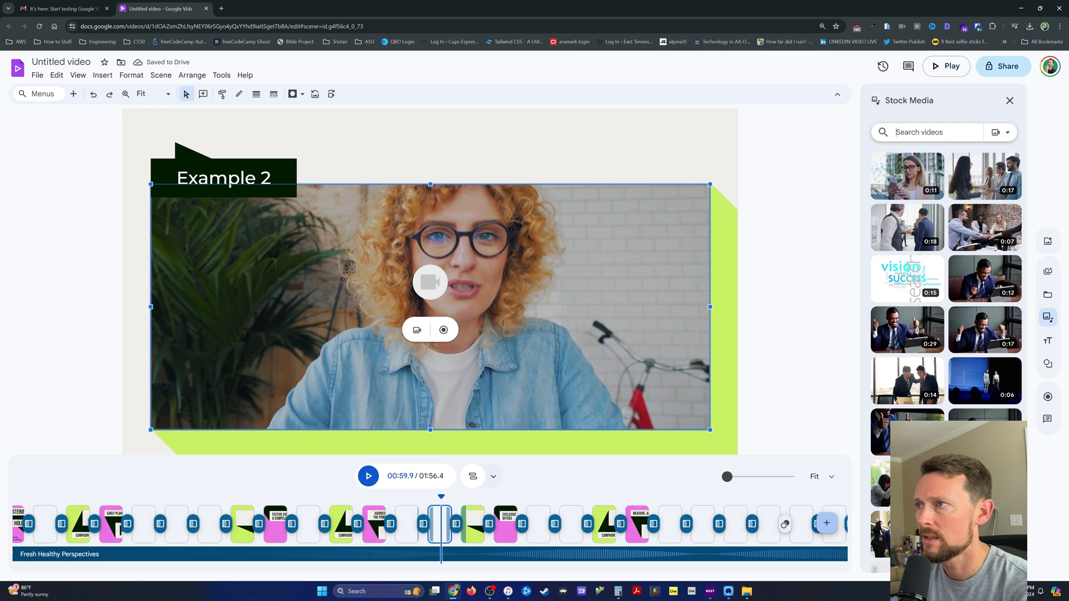
type("computer")
key("Return")
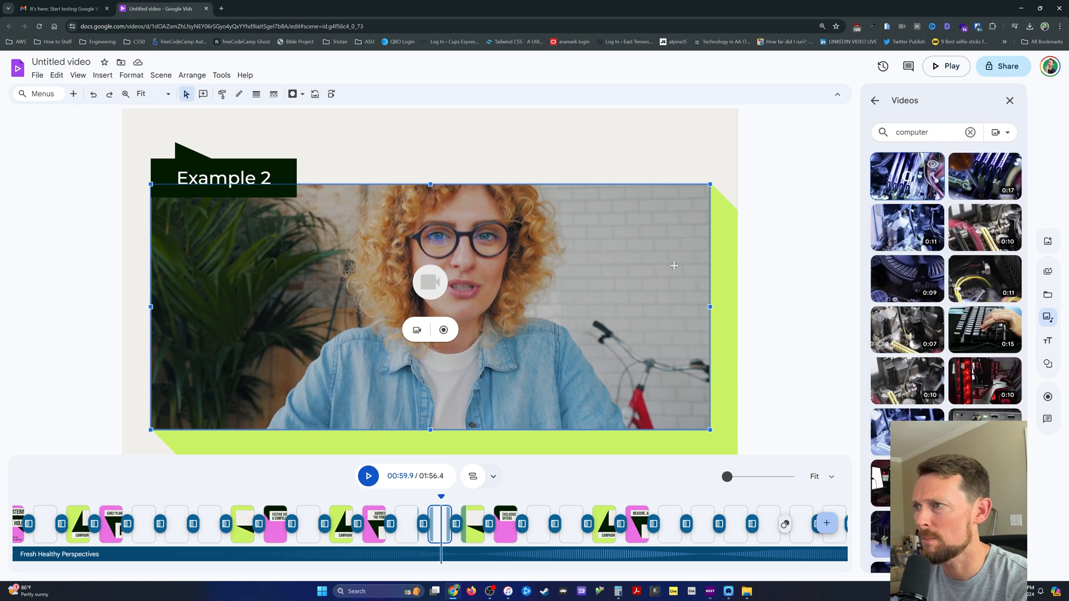
left_click(922, 224)
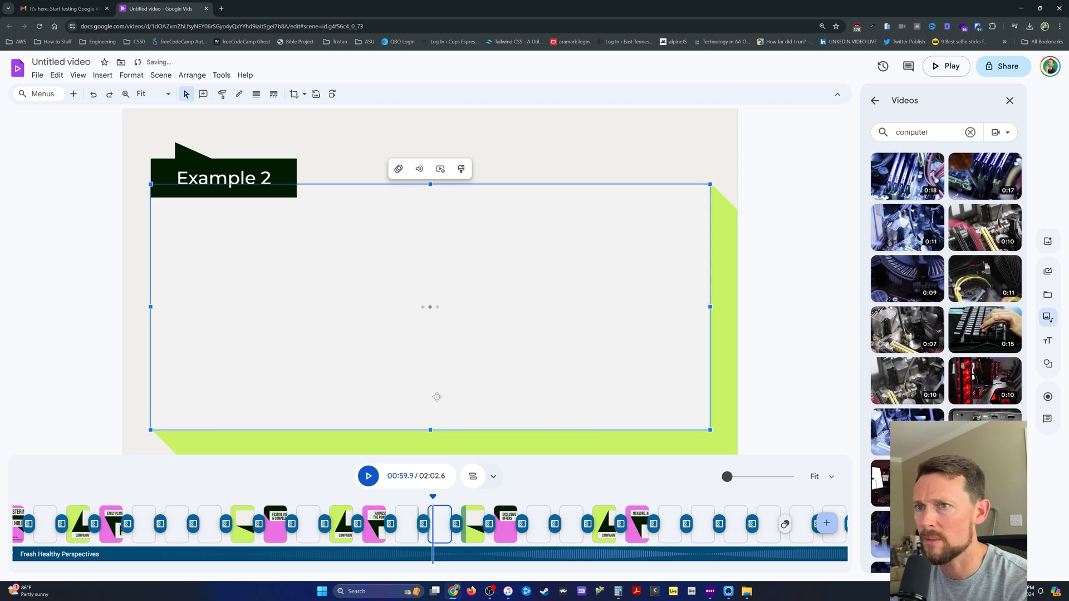
left_click(368, 478)
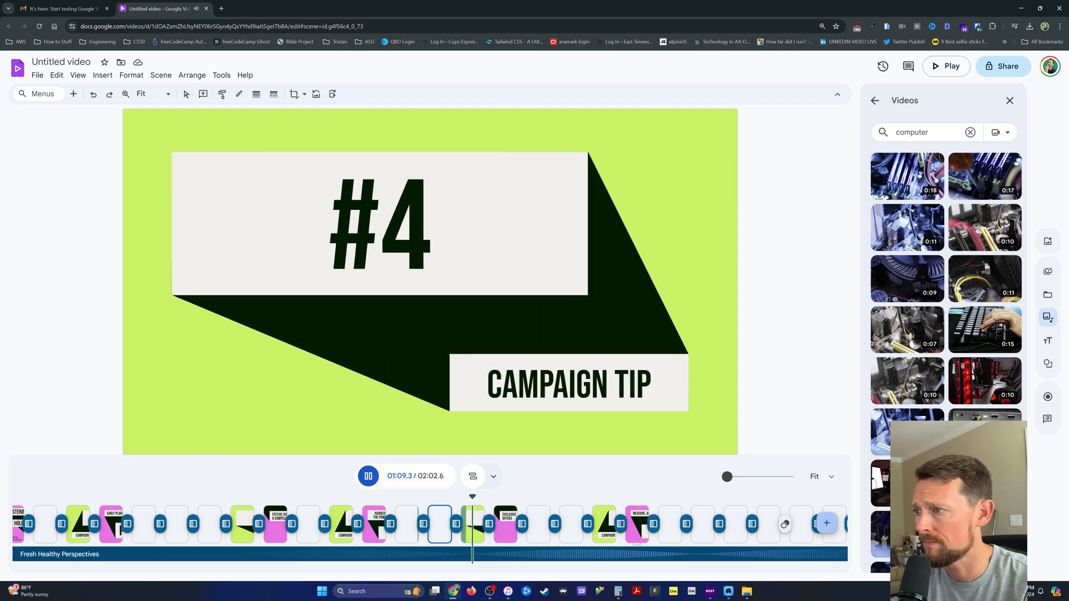
Open the camera recorder from the Special Discount scene's video placeholder and allow camera access for this visit only
scroll(946, 289, "down", 5)
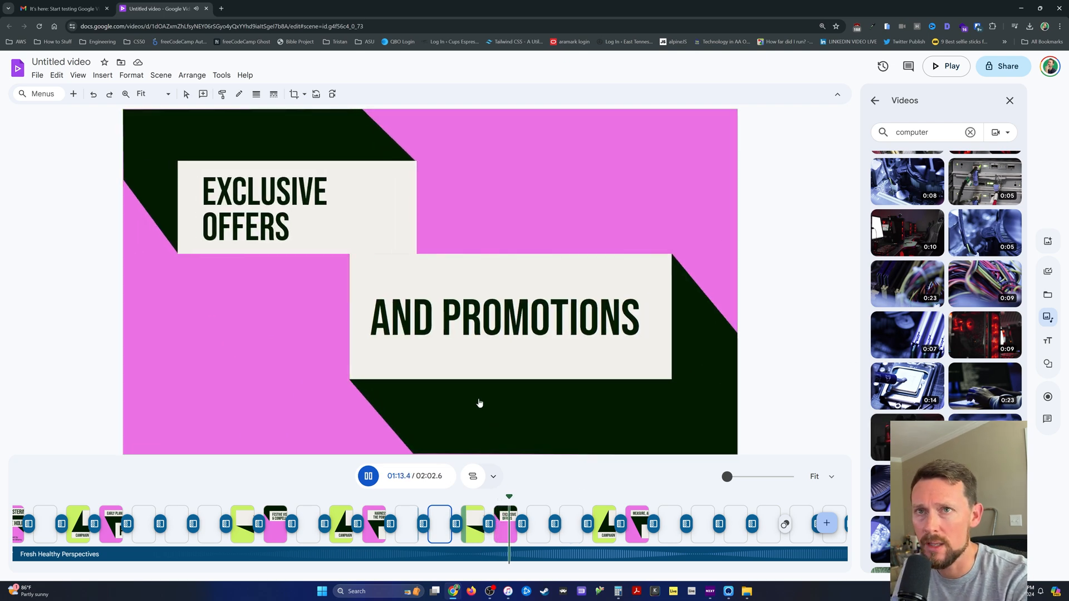
left_click(524, 301)
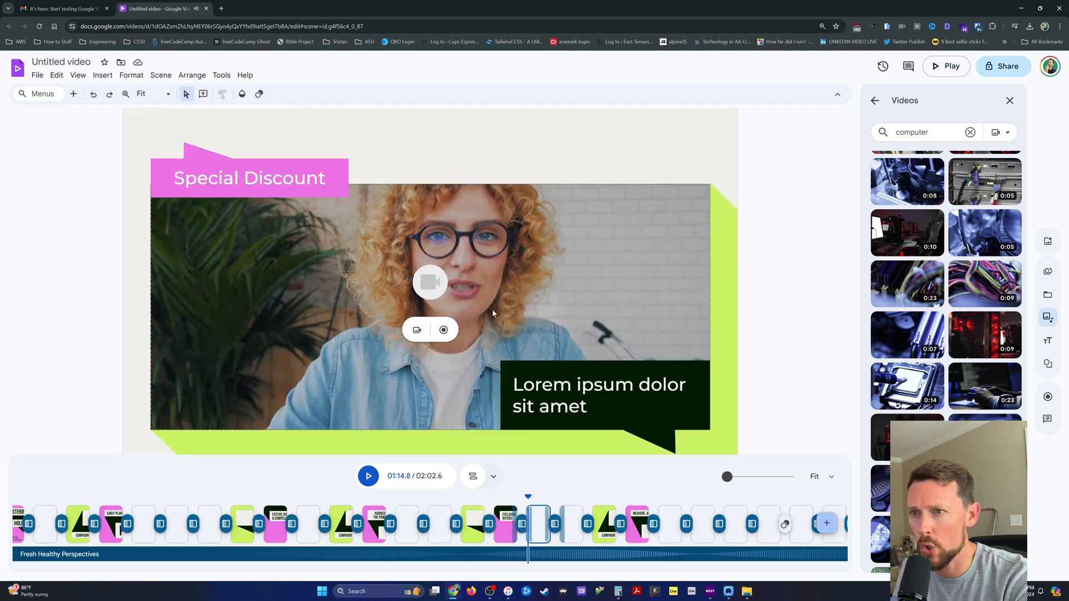
left_click(443, 331)
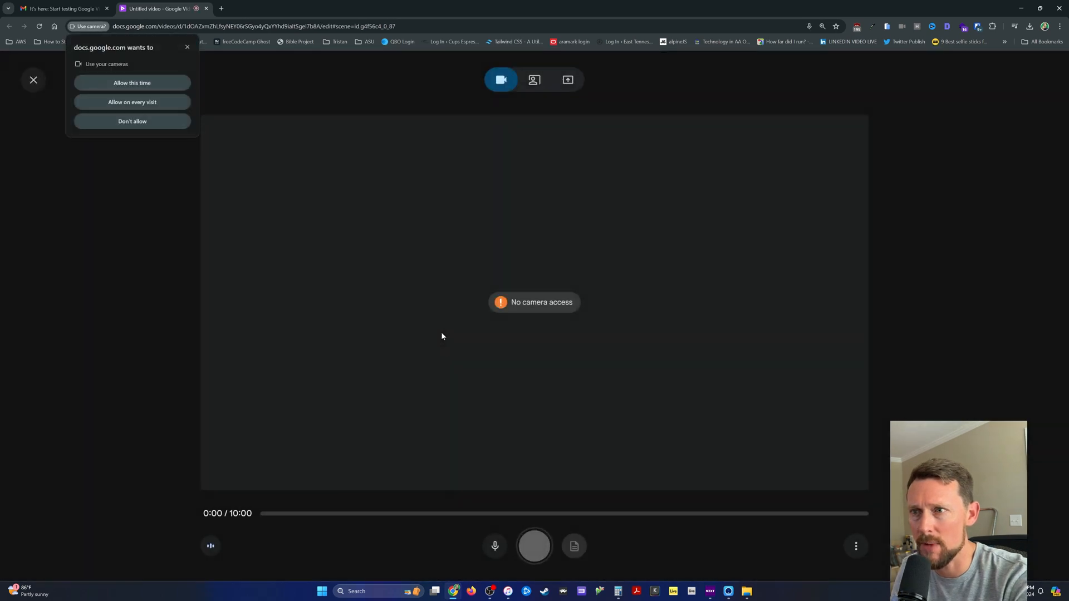
left_click(132, 83)
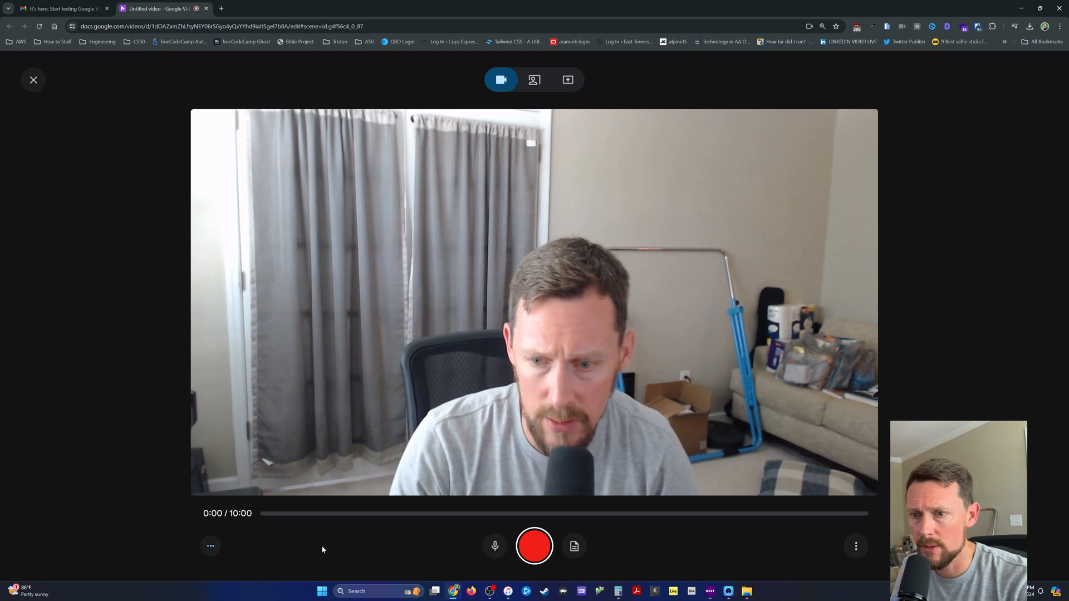
Record a camera clip of about 9 seconds for the Special Discount scene and preview its playback
left_click(539, 553)
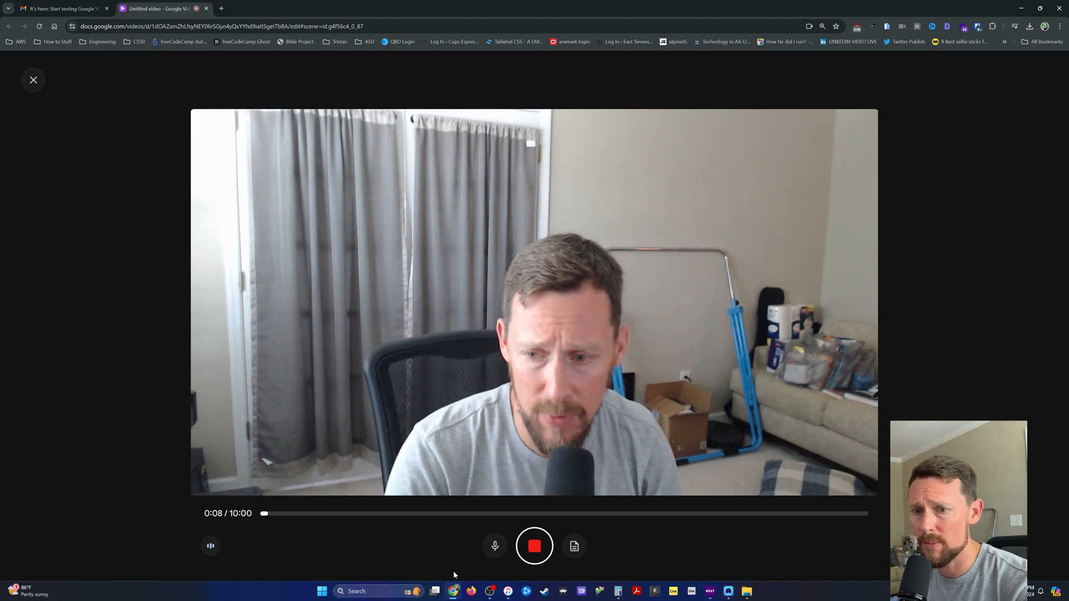
left_click(535, 546)
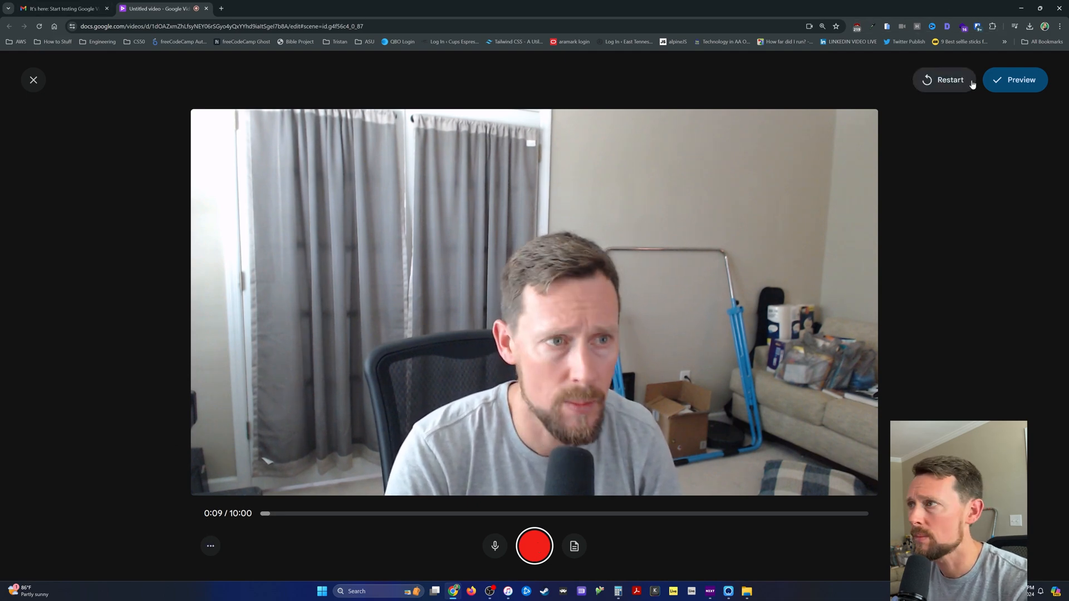
left_click(1015, 79)
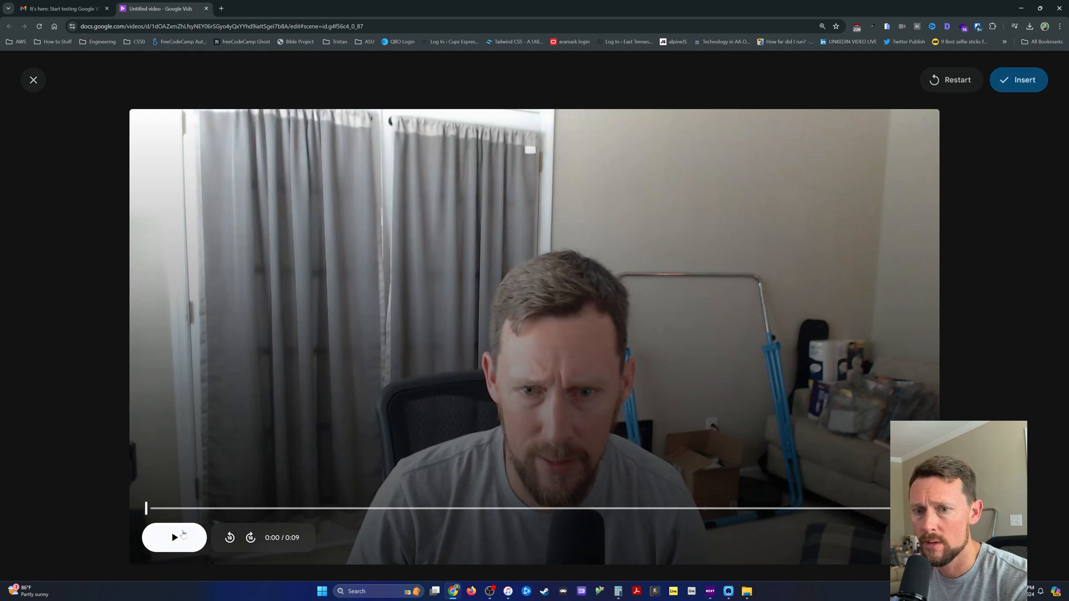
left_click(183, 533)
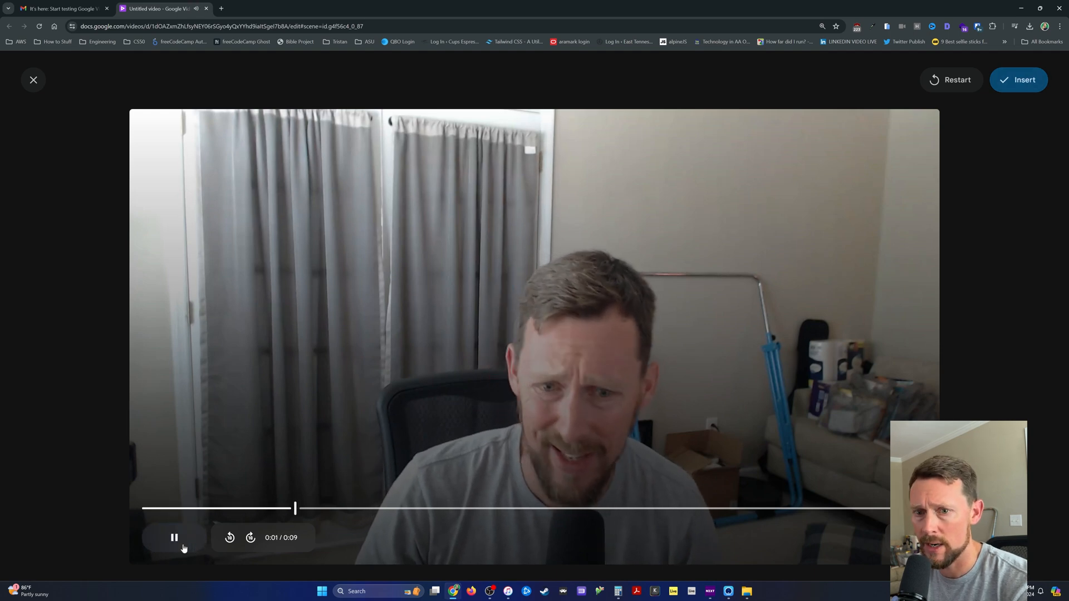
left_click(189, 550)
Insert the camera recording into the Special Discount scene, keeping it rather than deleting it, and play the scene
left_click(32, 79)
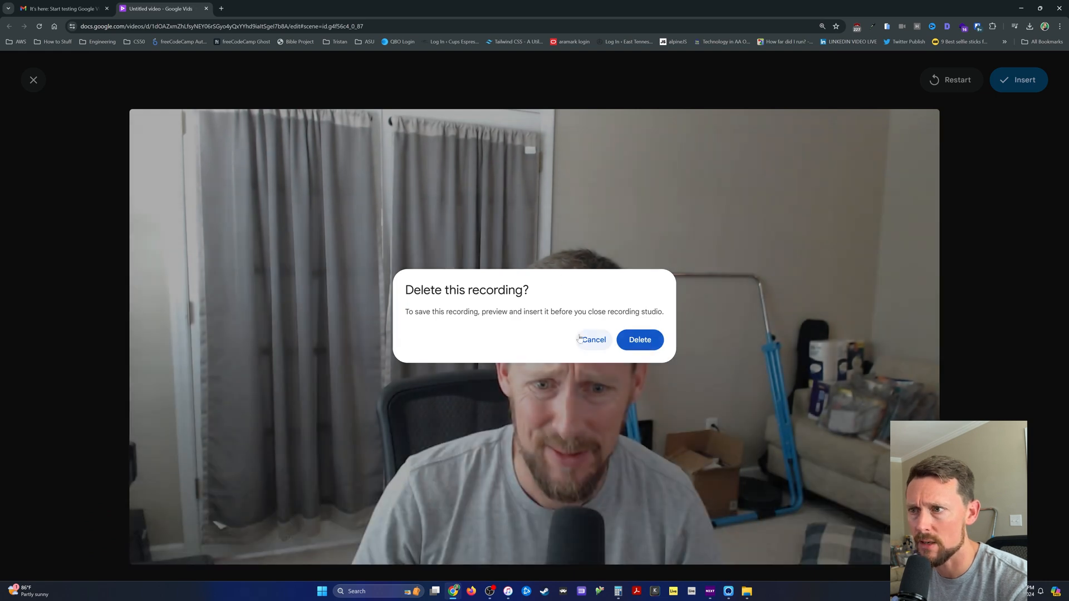
left_click(589, 340)
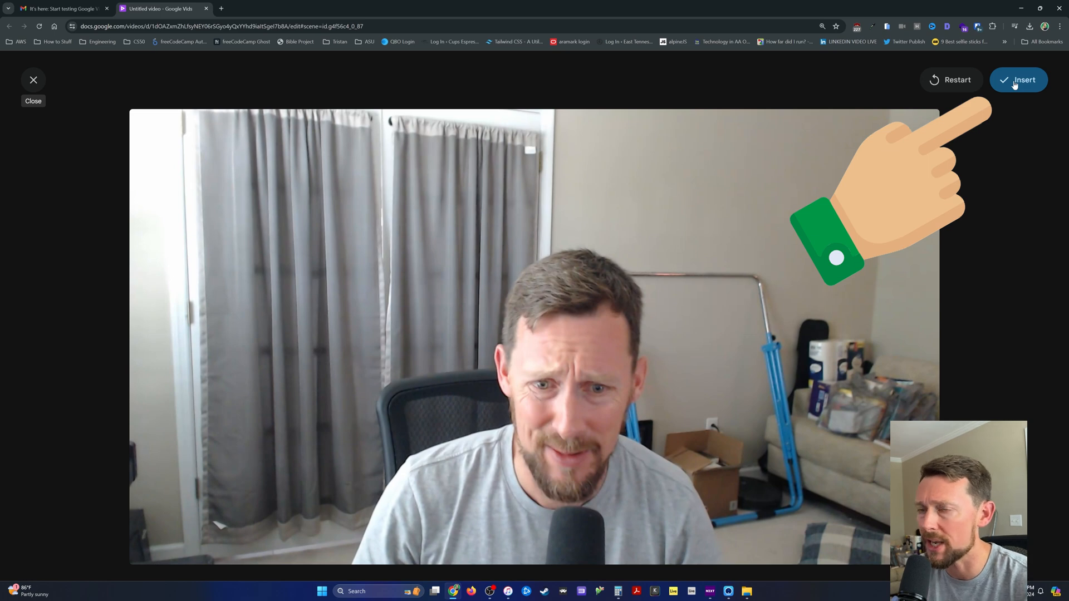
left_click(1015, 84)
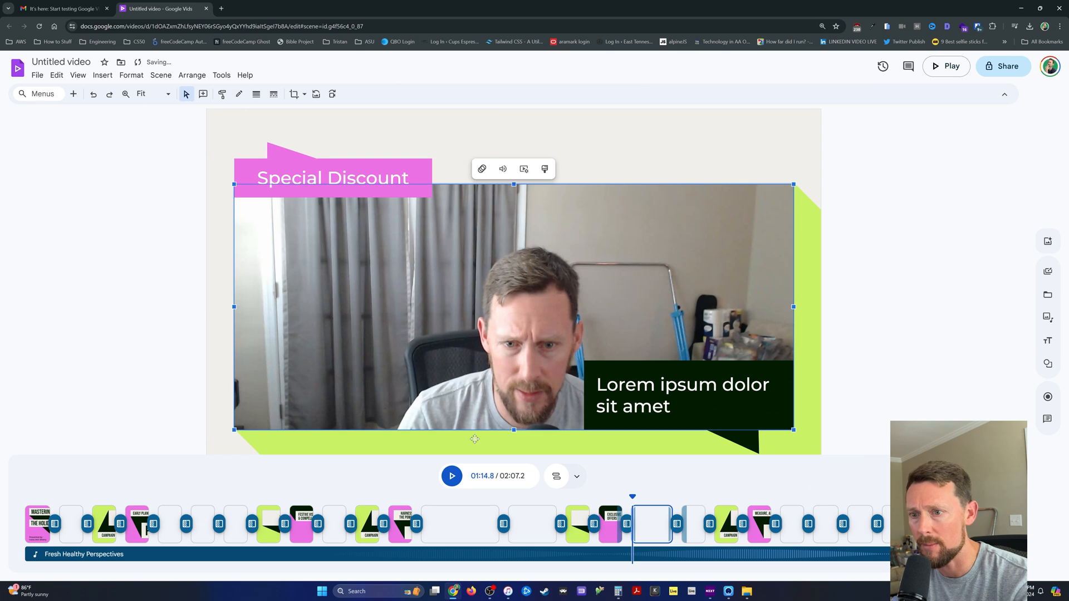
left_click(451, 476)
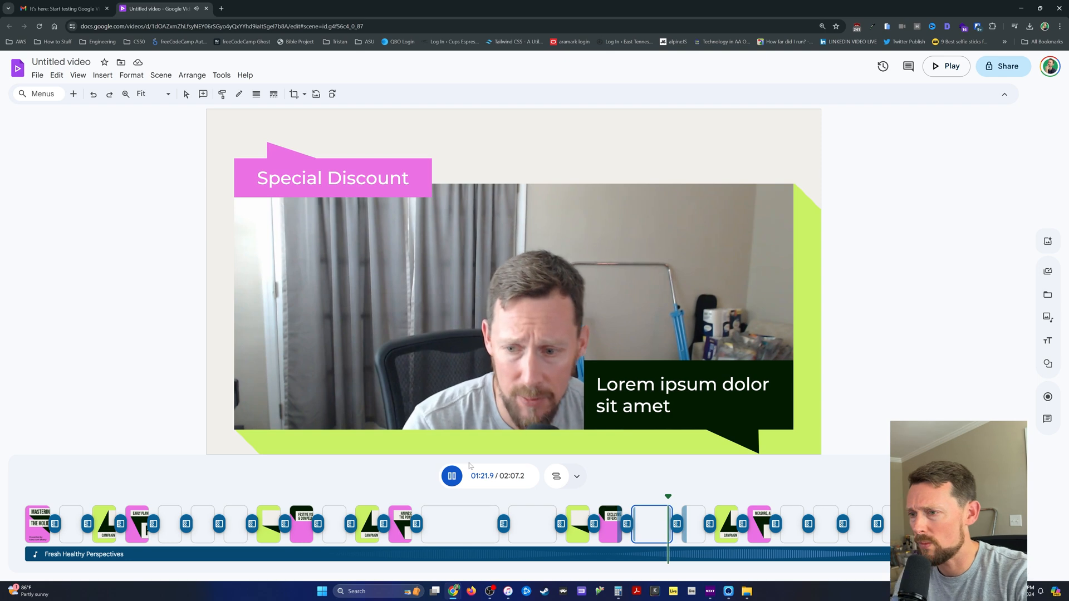
left_click(453, 481)
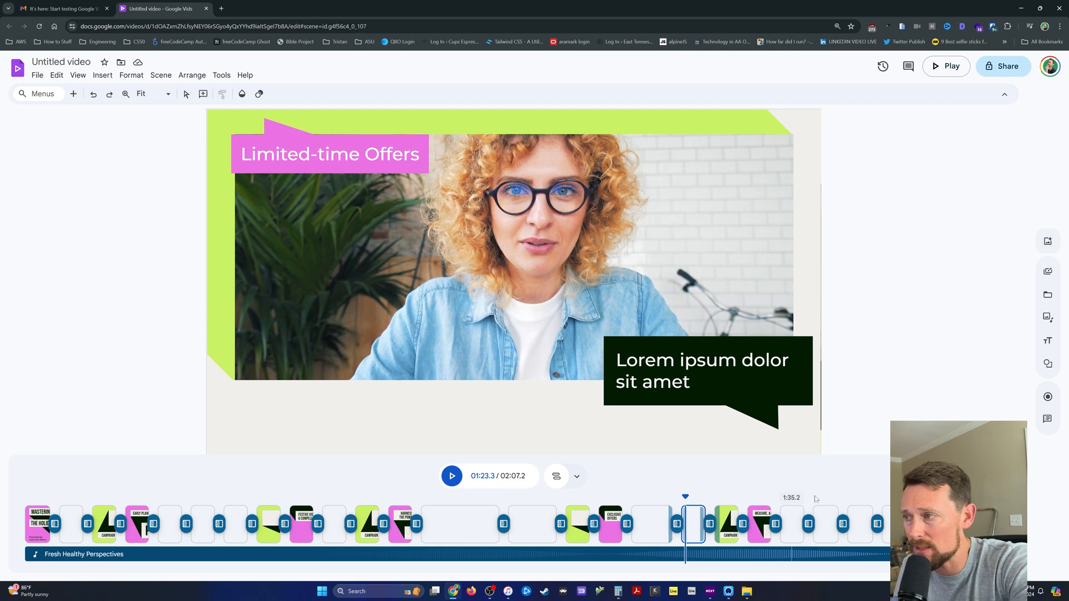
From the Key Metrics scene, look through the stock videos, the My Media files and the Top 5 list template scenes
left_click(792, 523)
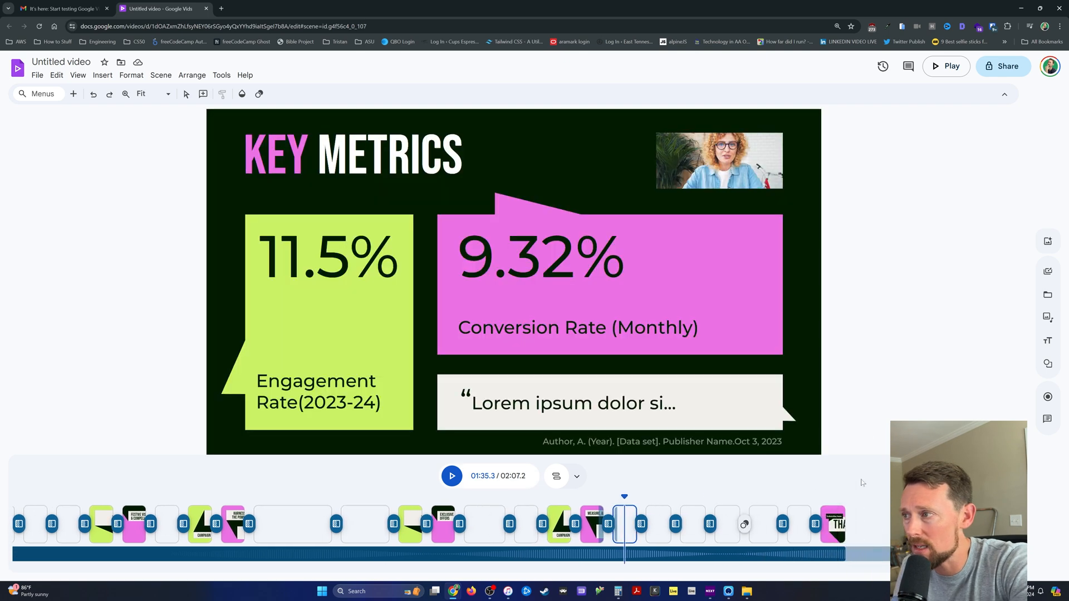
left_click(1046, 316)
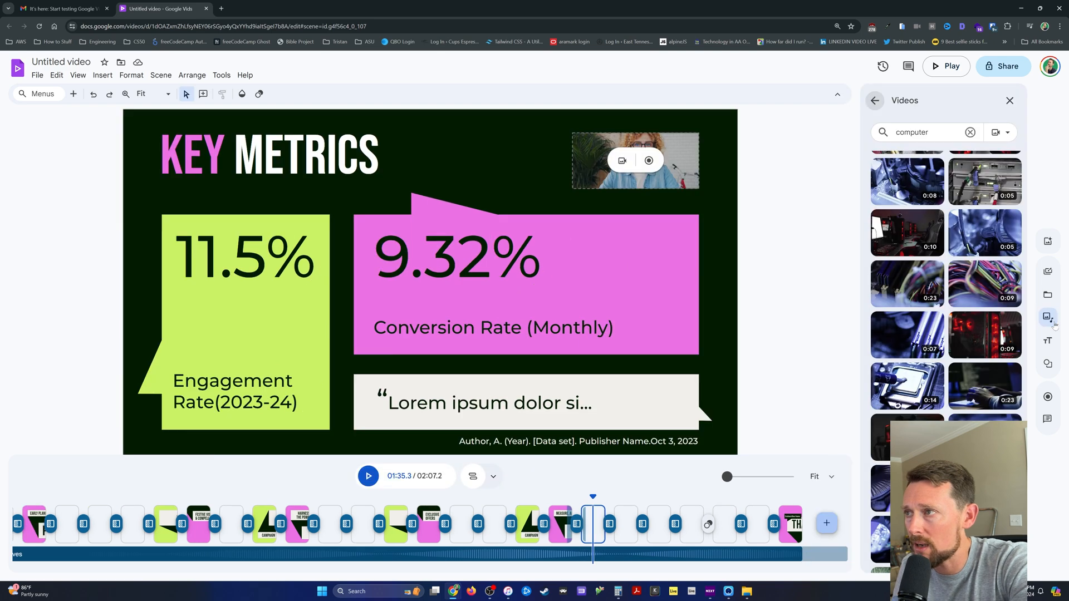
left_click(1049, 296)
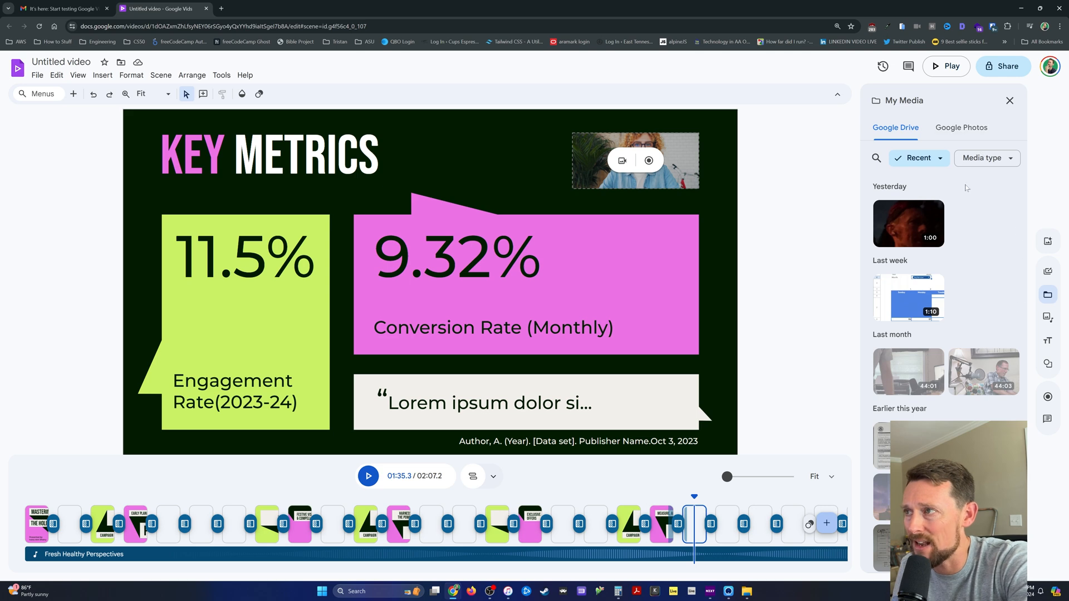
left_click(1044, 274)
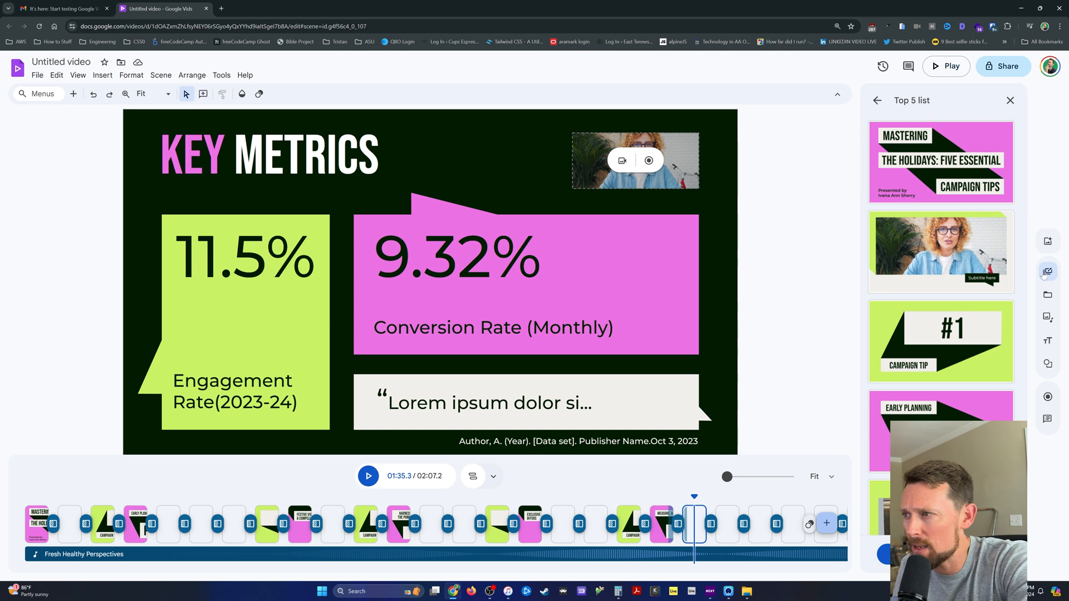
scroll(982, 288, "down", 10)
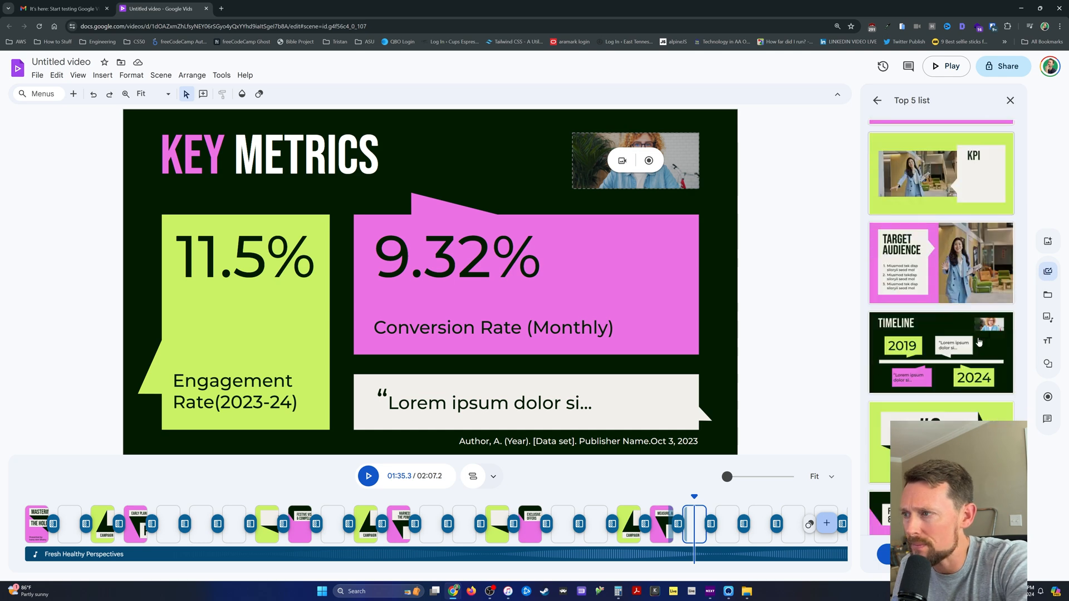
scroll(979, 343, "down", 5)
Add the Introduction and grammar Exercise 1 scenes from the Class overview template after the Key Metrics scene
left_click(877, 100)
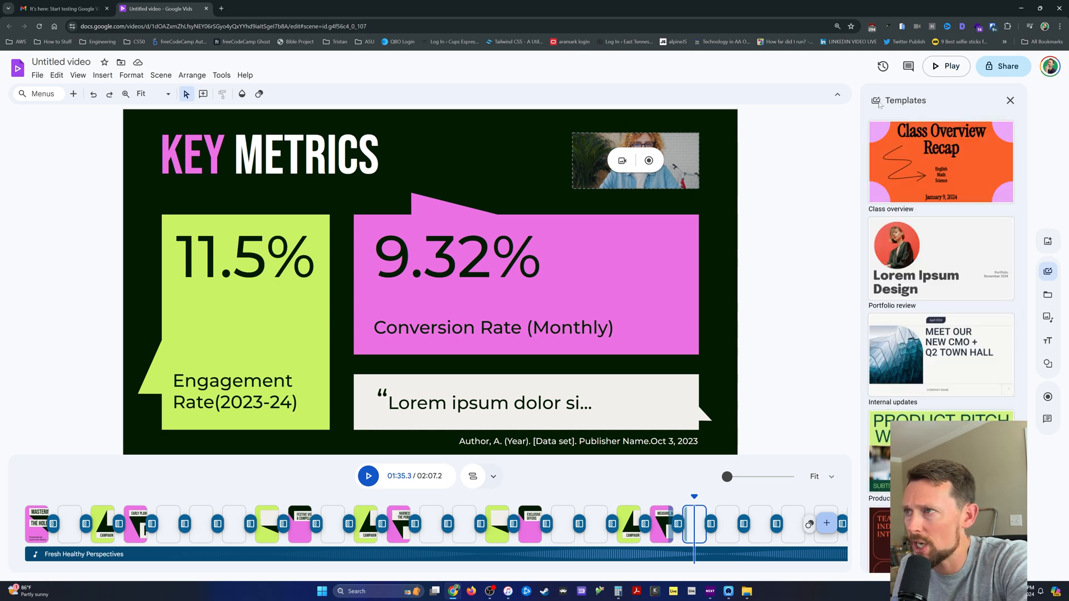
left_click(918, 156)
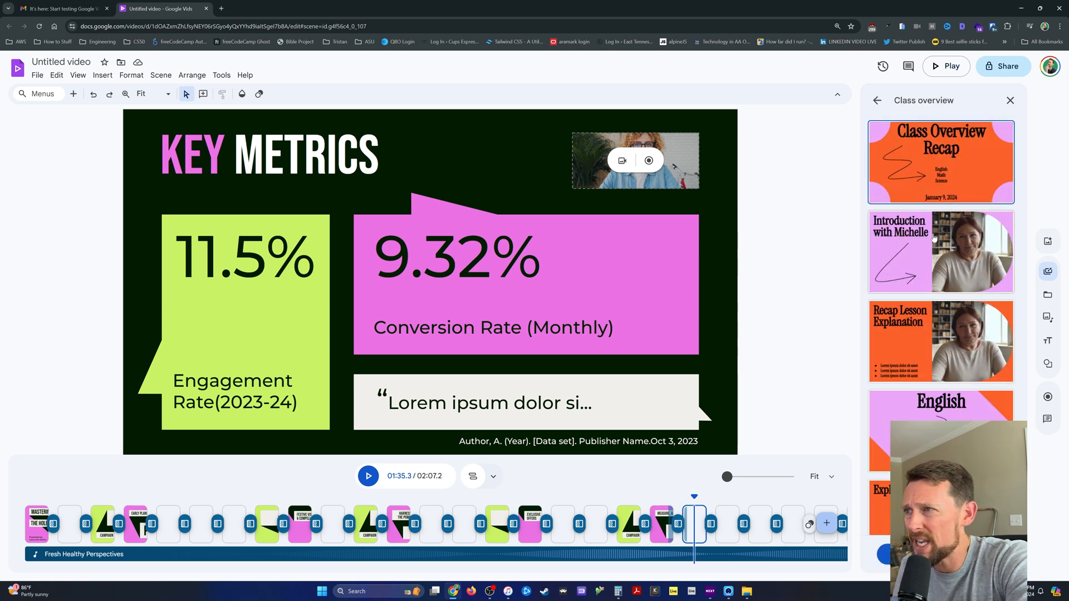
left_click(933, 252)
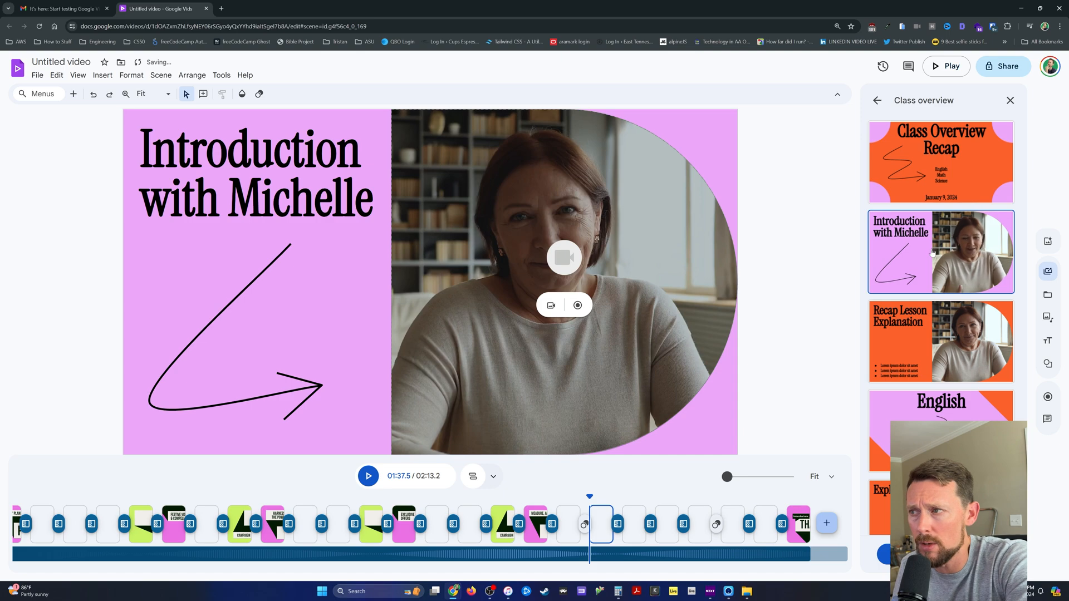
scroll(935, 289, "down", 10)
left_click(937, 331)
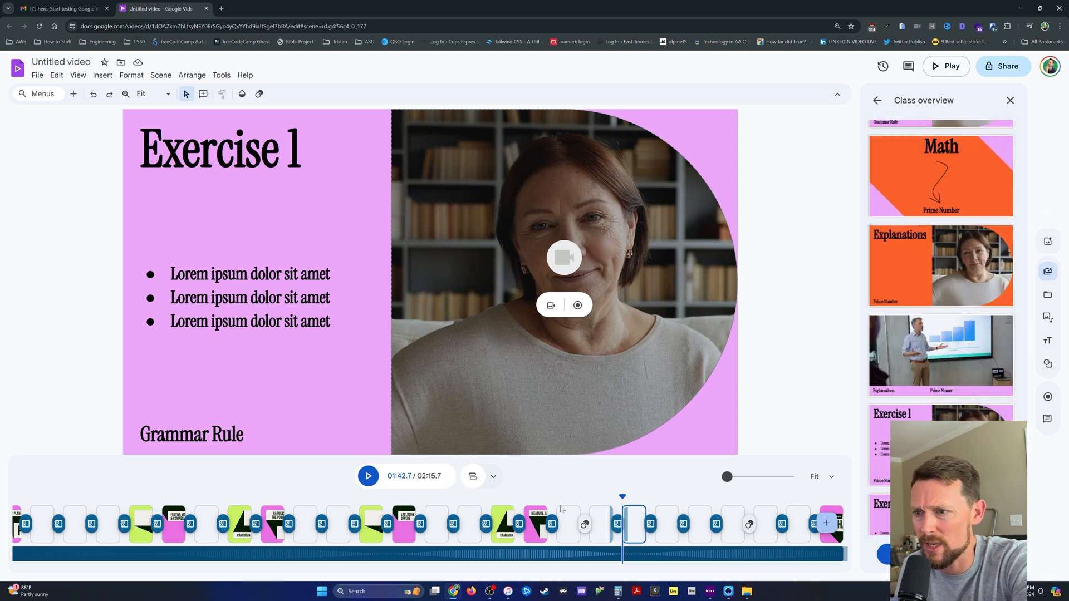
Play the video from the "Measure, Analyze, Improve" scene through the added class scenes, and pause in Exercise 1
left_click(601, 510)
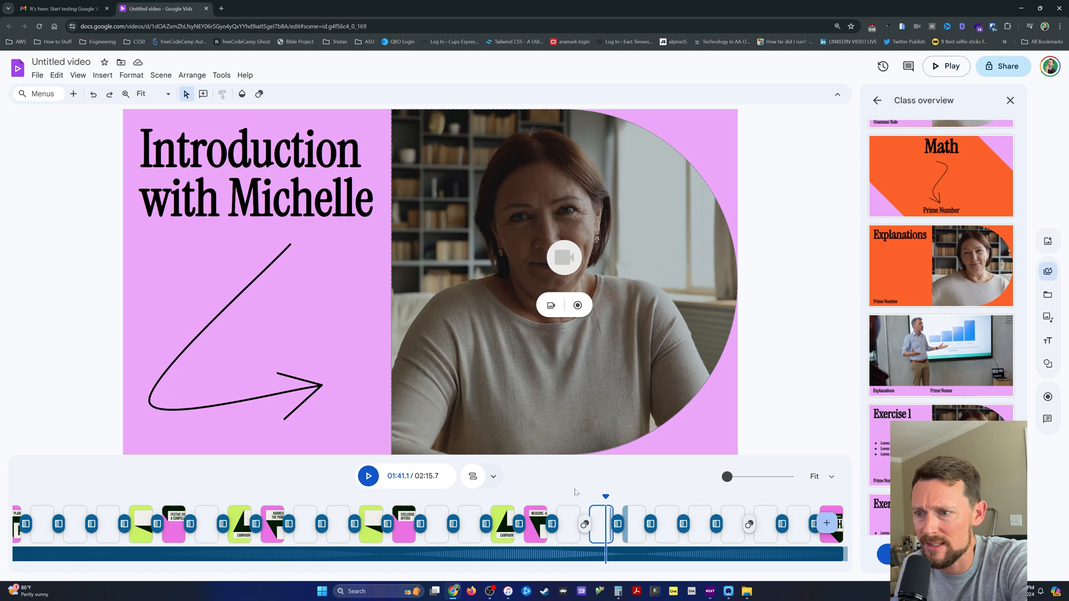
left_click_drag(596, 499, 542, 498)
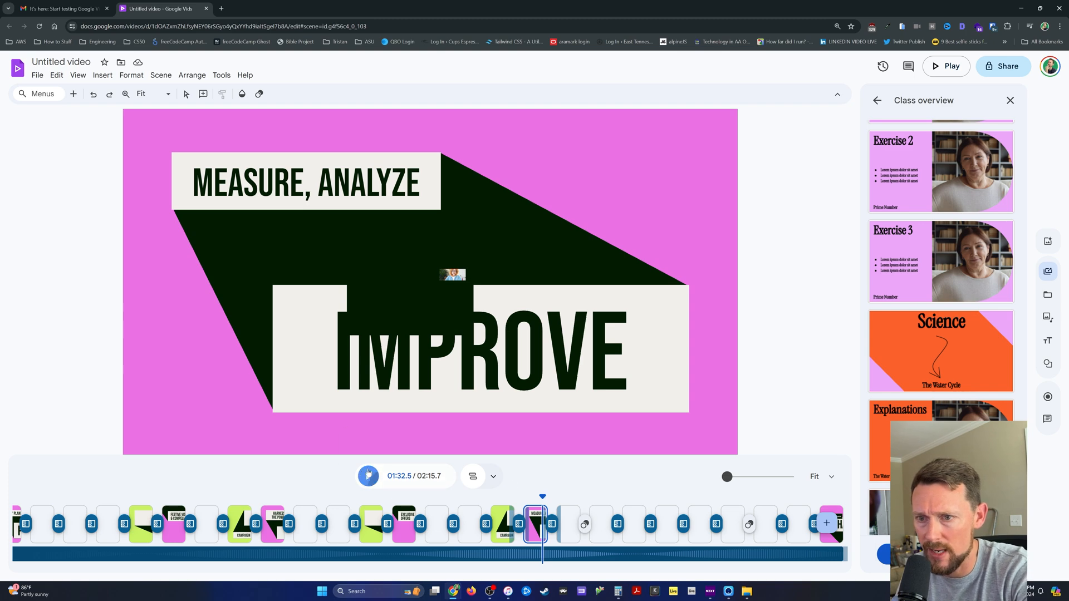
left_click(368, 475)
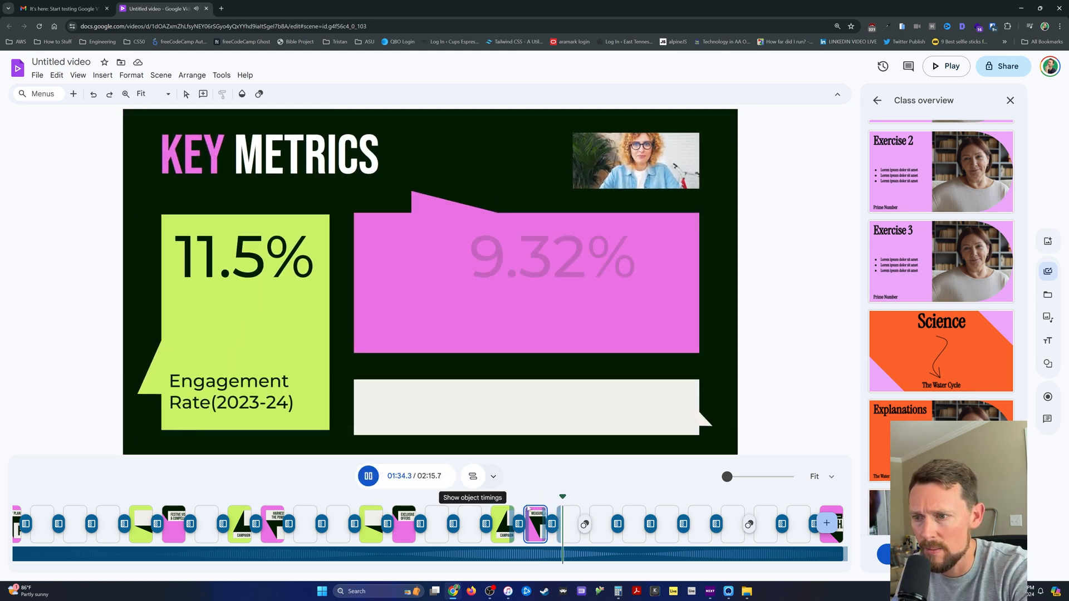
key("ctrl+plus")
key("ctrl+plus")
key("ctrl+plus")
key("ctrl+plus")
key("ctrl+plus")
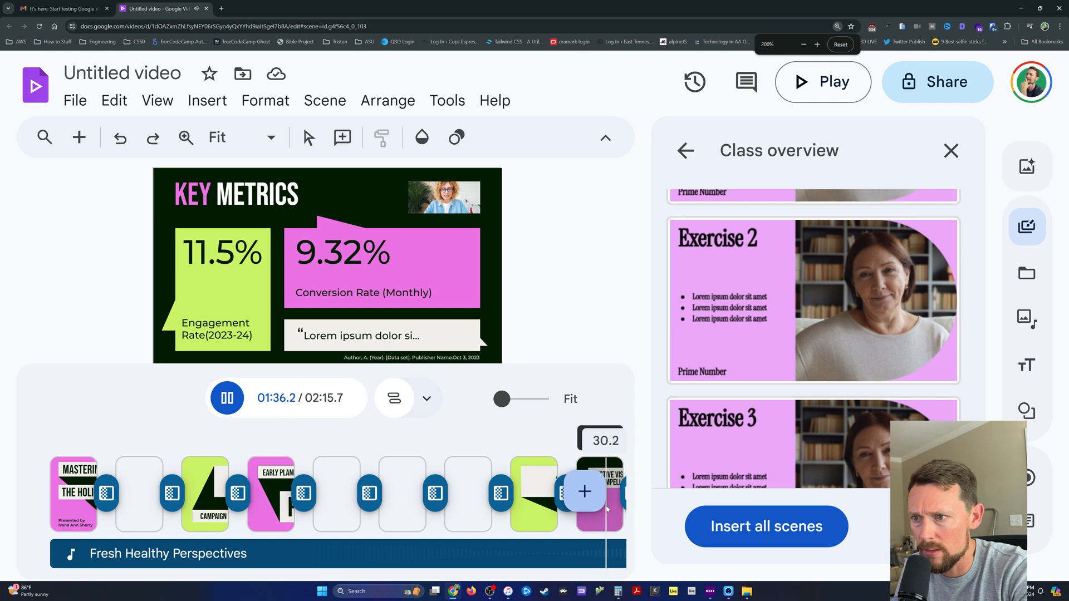
key("ctrl+minus")
key("ctrl+minus")
left_click(588, 496)
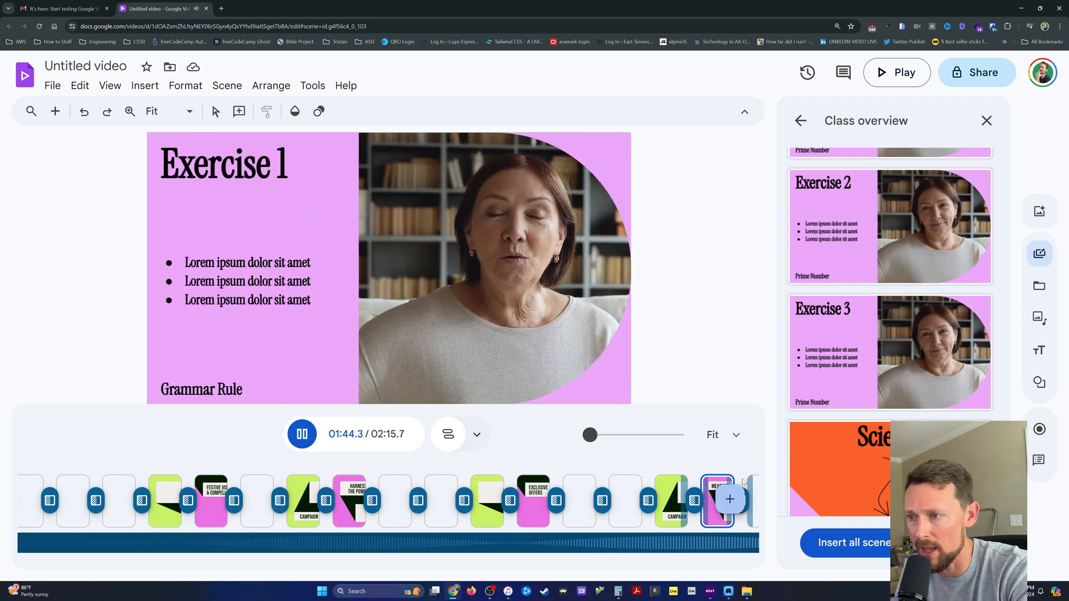
key("space")
Open the transition between the Introduction and Exercise 1 scenes and play the video across it
key("ctrl+minus")
key("ctrl+minus")
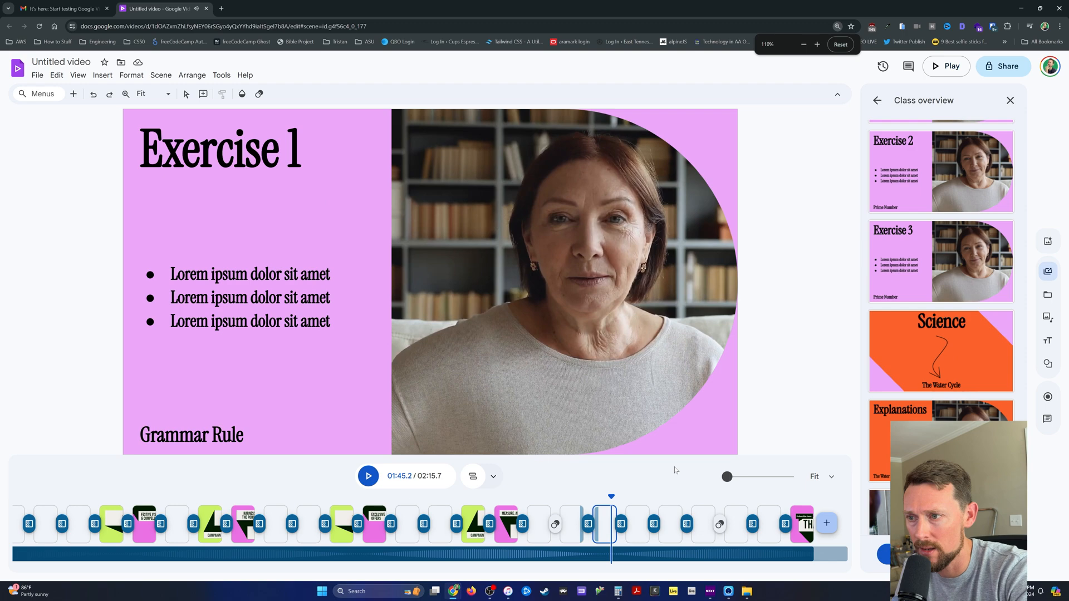
key("ctrl+minus")
mouse_move(631, 509)
left_mouse_down()
mouse_move(653, 507)
mouse_move(624, 507)
left_mouse_up()
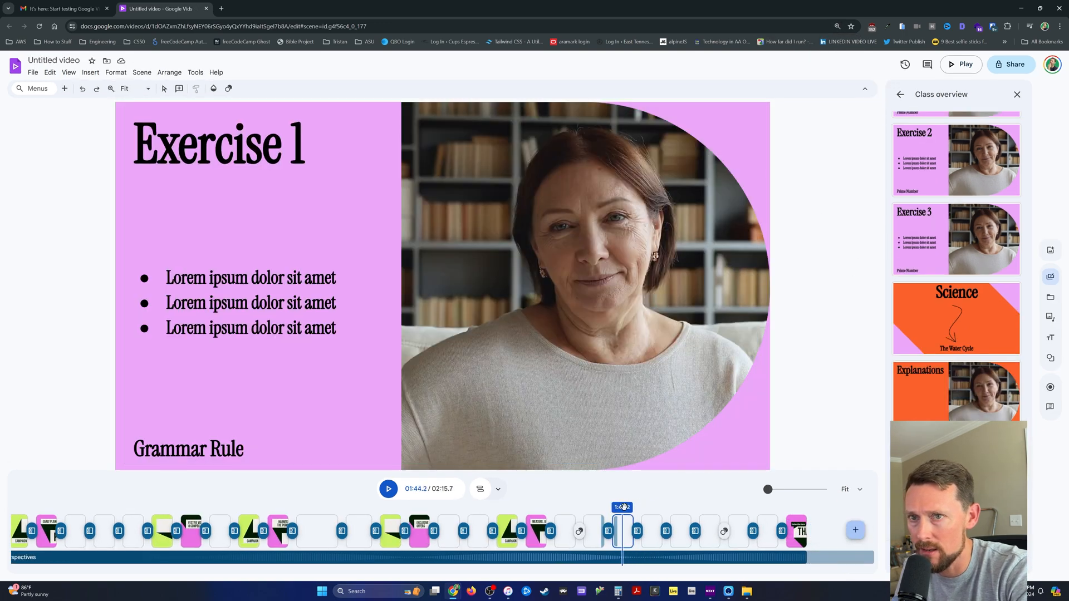
left_click(608, 531)
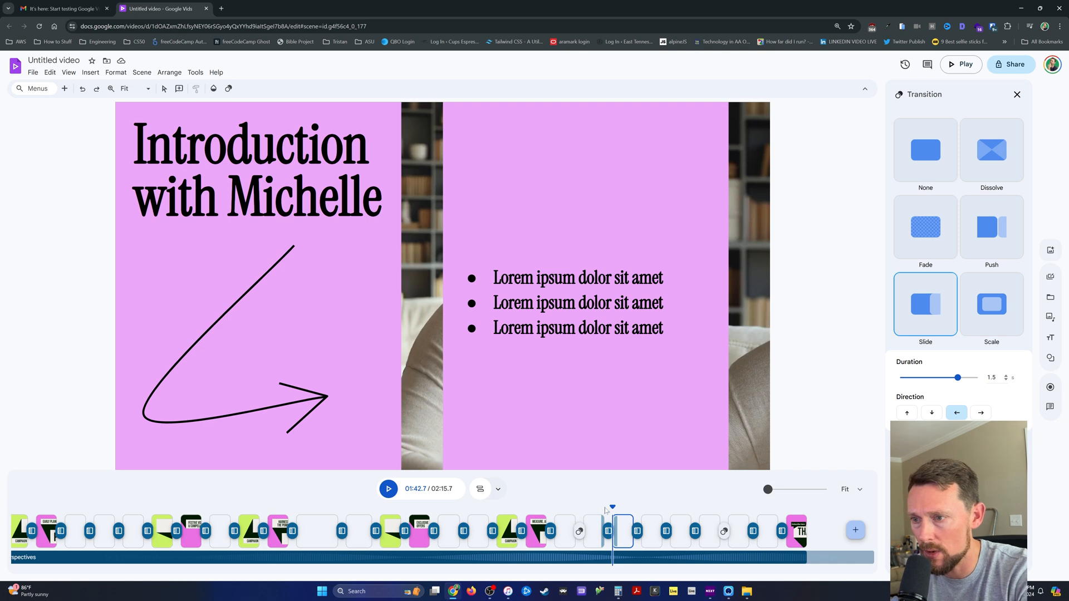
left_click_drag(611, 506, 597, 511)
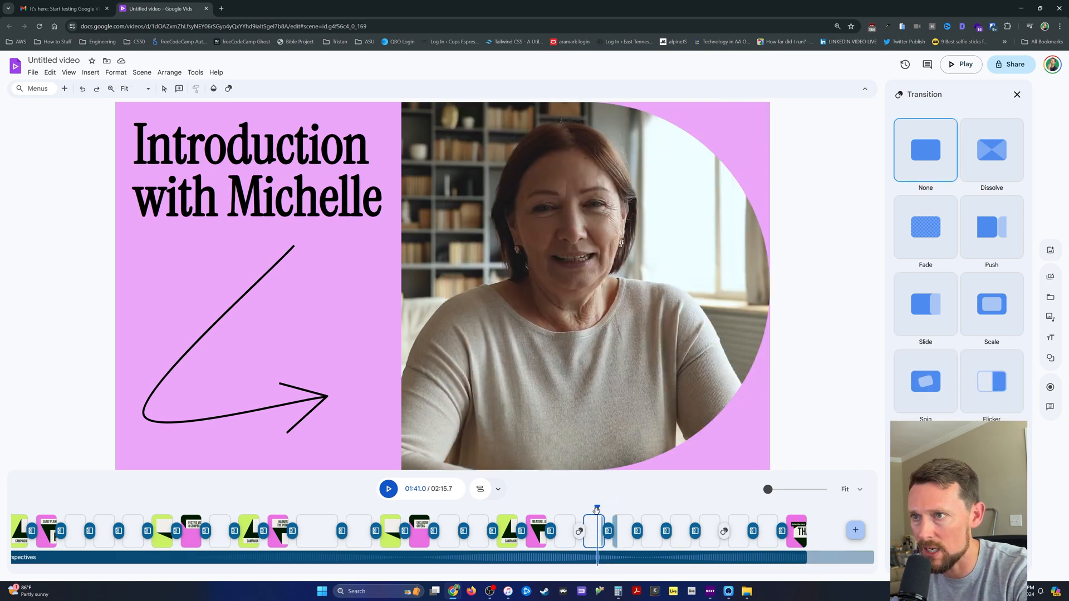
key("space")
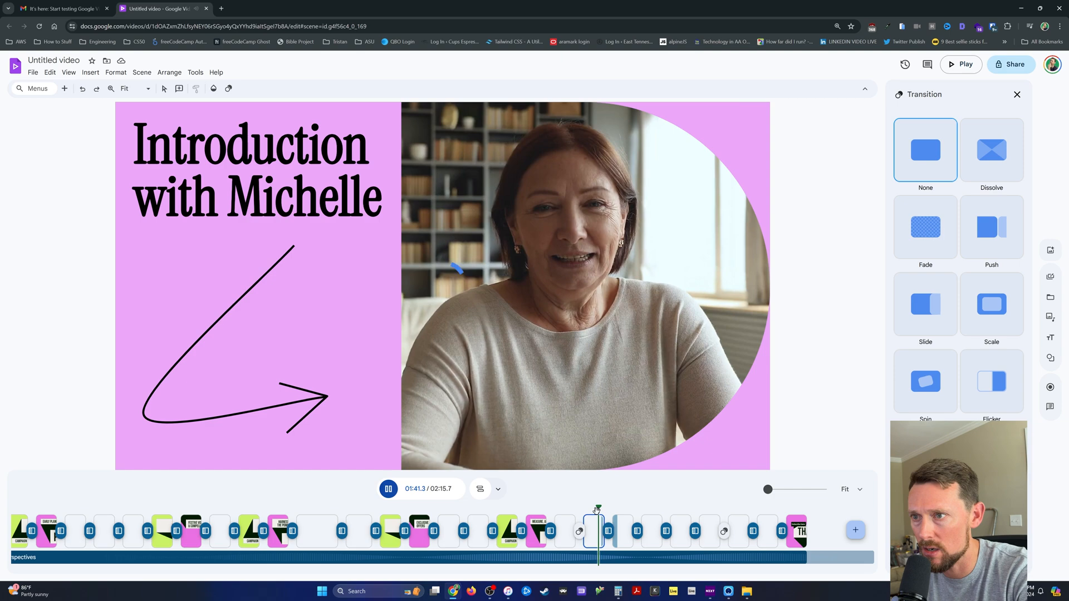
left_click(618, 540)
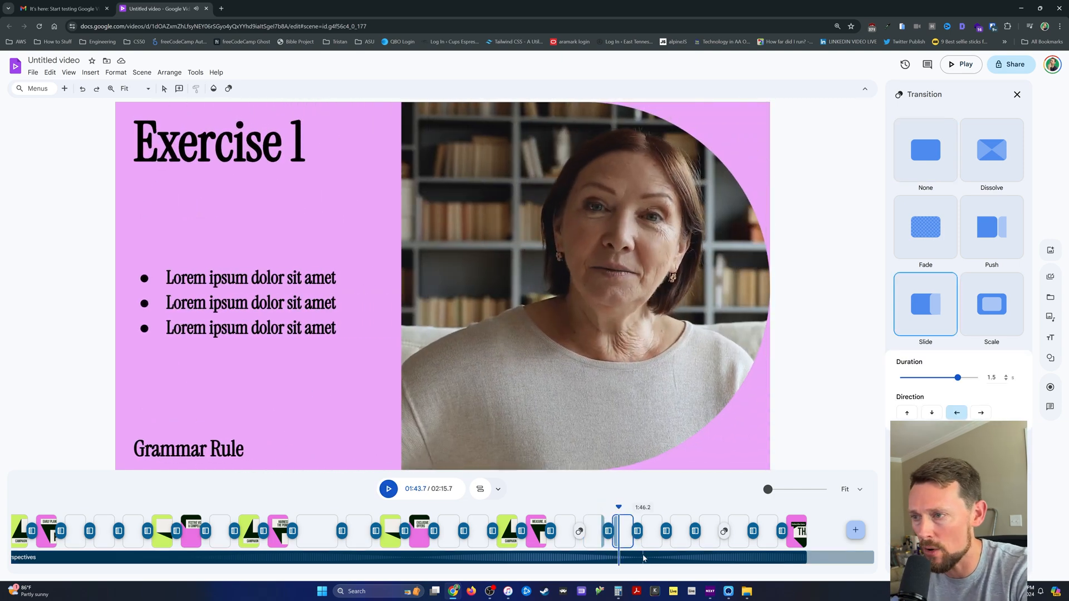
Try the Scale, Spin and Fade transitions between the Introduction and Exercise 1 scenes, and set it to Dissolve
left_click(613, 522)
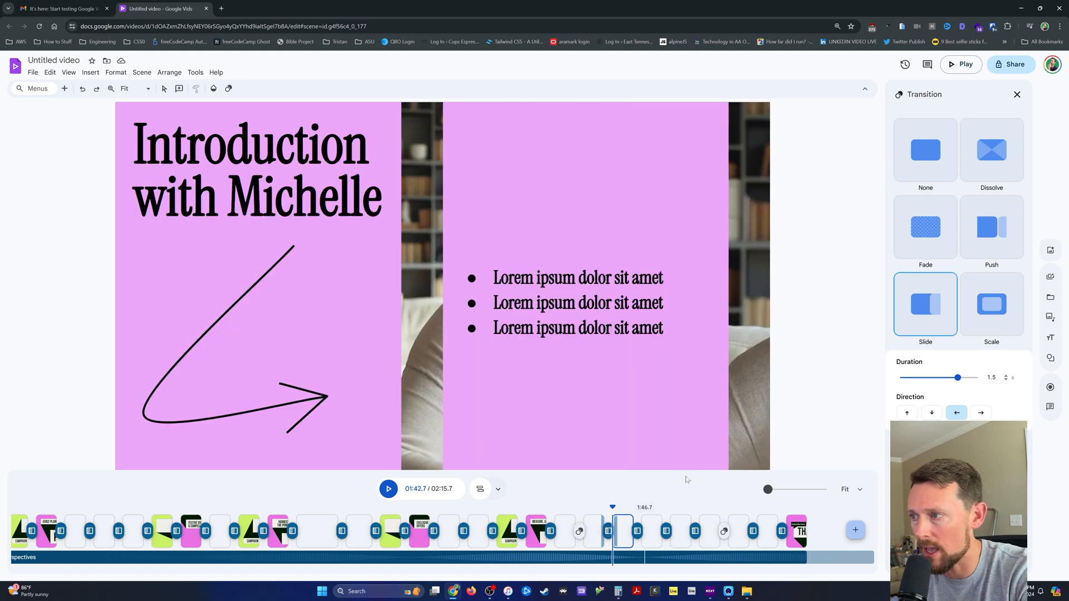
left_click(996, 311)
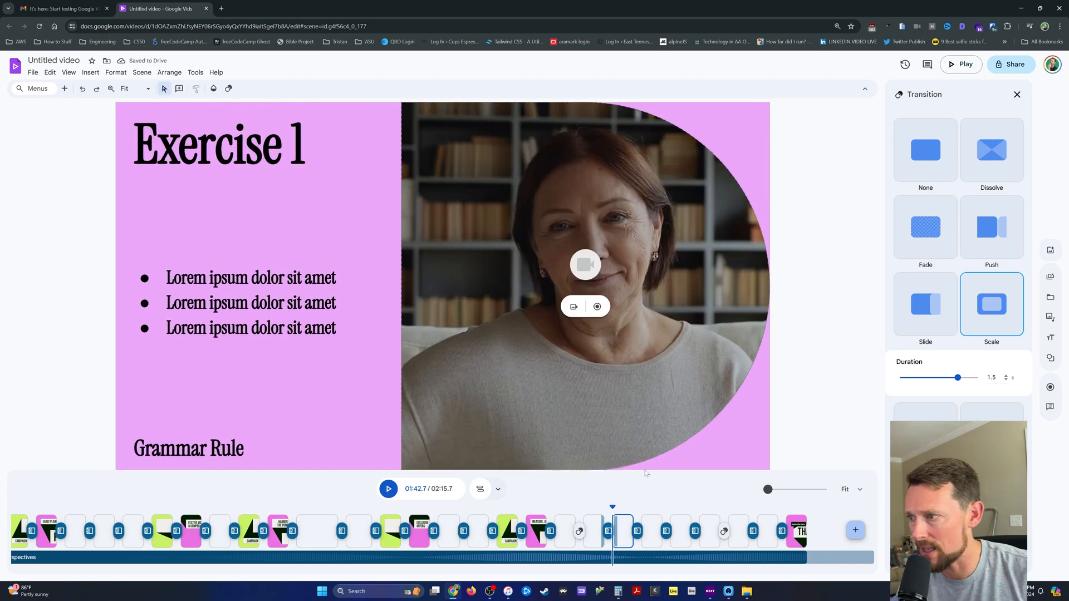
left_click(926, 412)
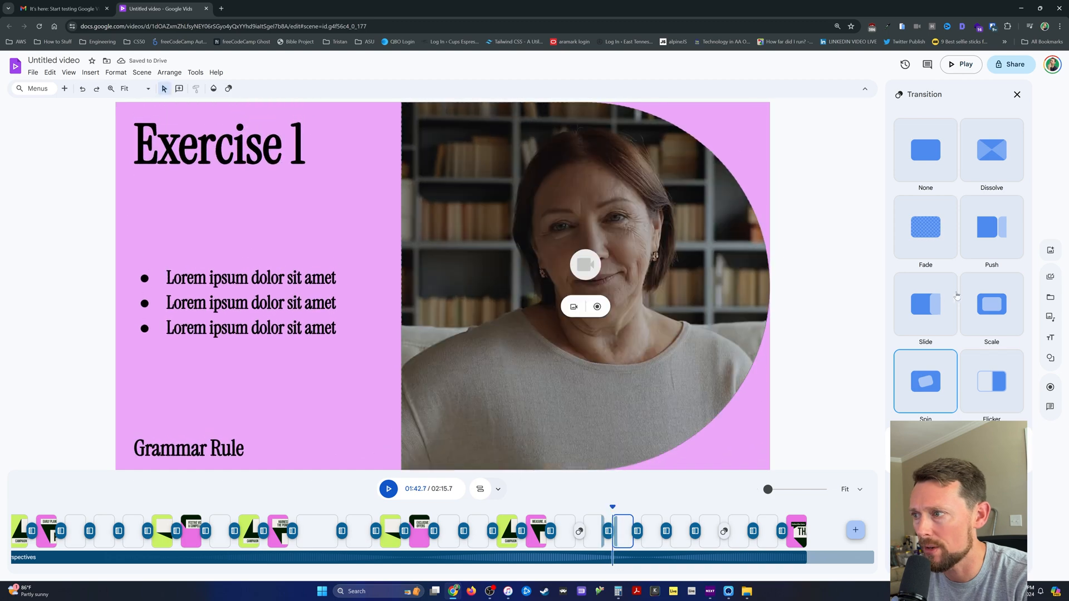
left_click(926, 233)
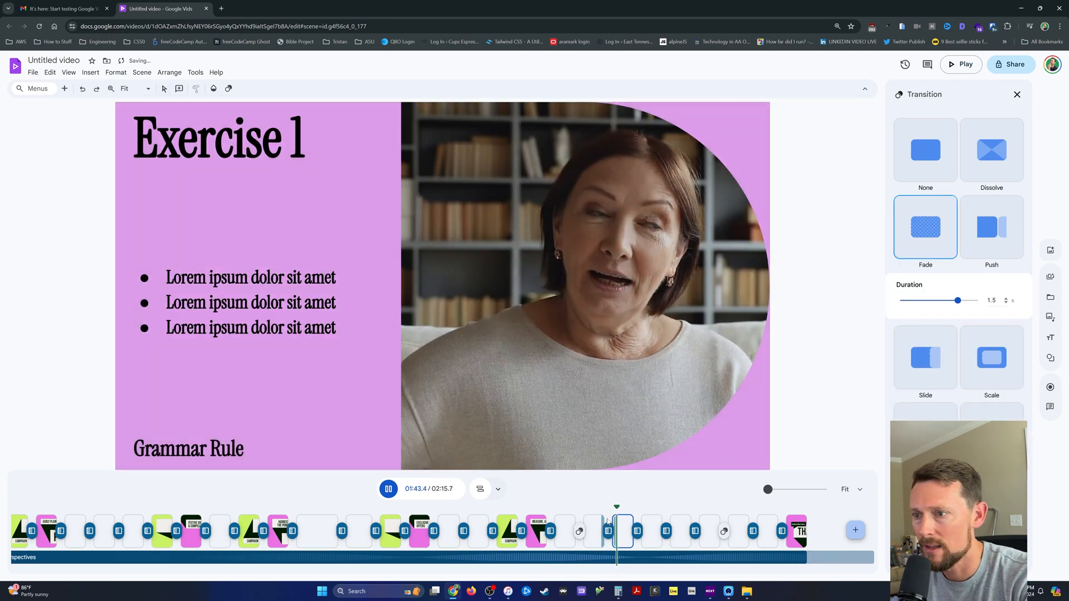
left_click(608, 522)
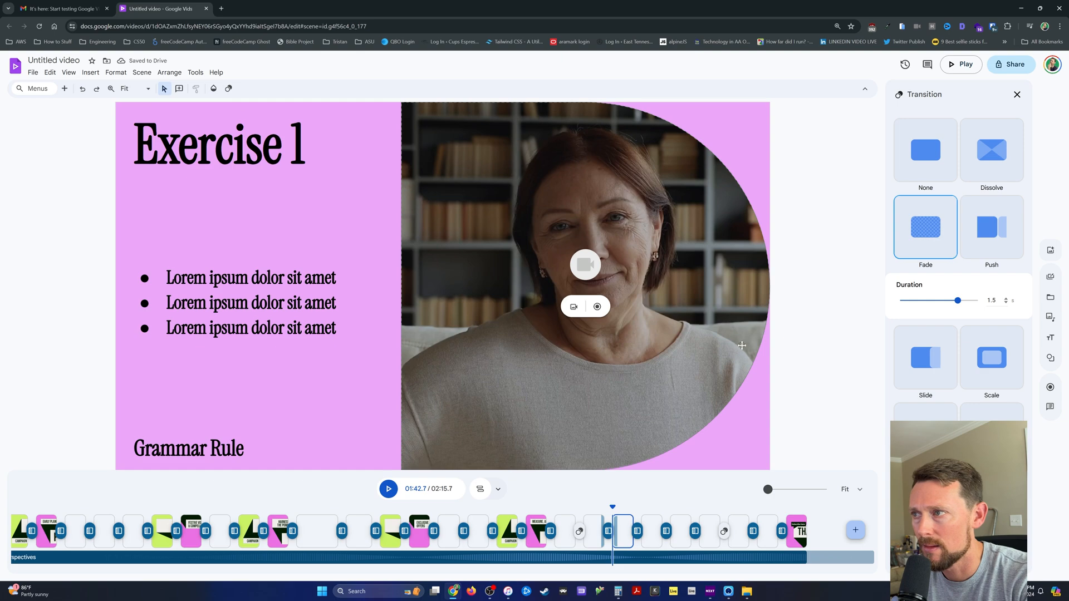
left_click(1018, 187)
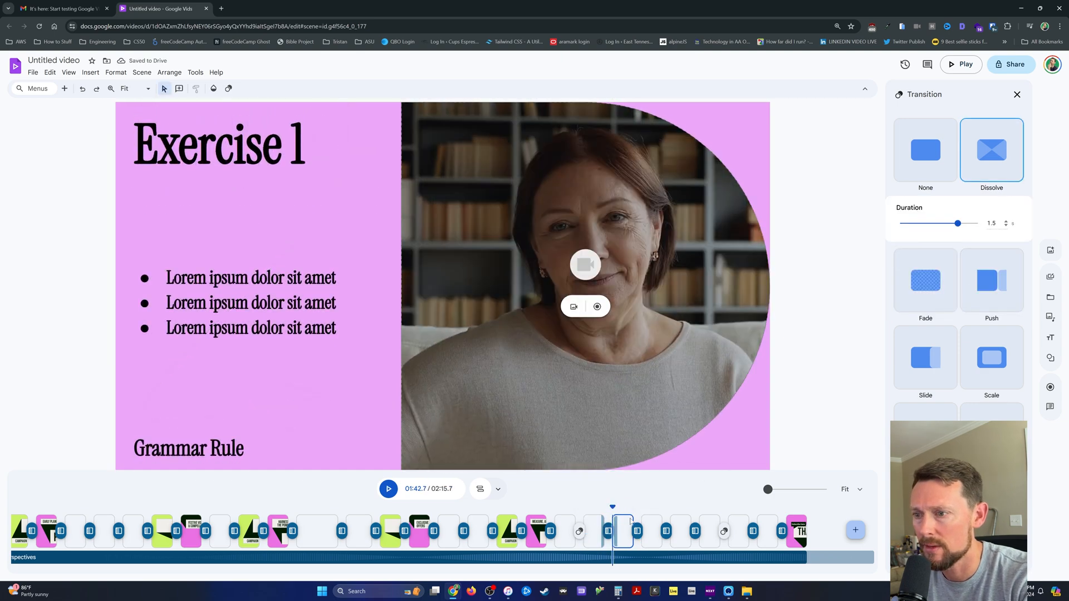
Set the transition between the Introduction and Exercise 1 scenes to Push with a downward direction, and play the video across it
left_click(999, 301)
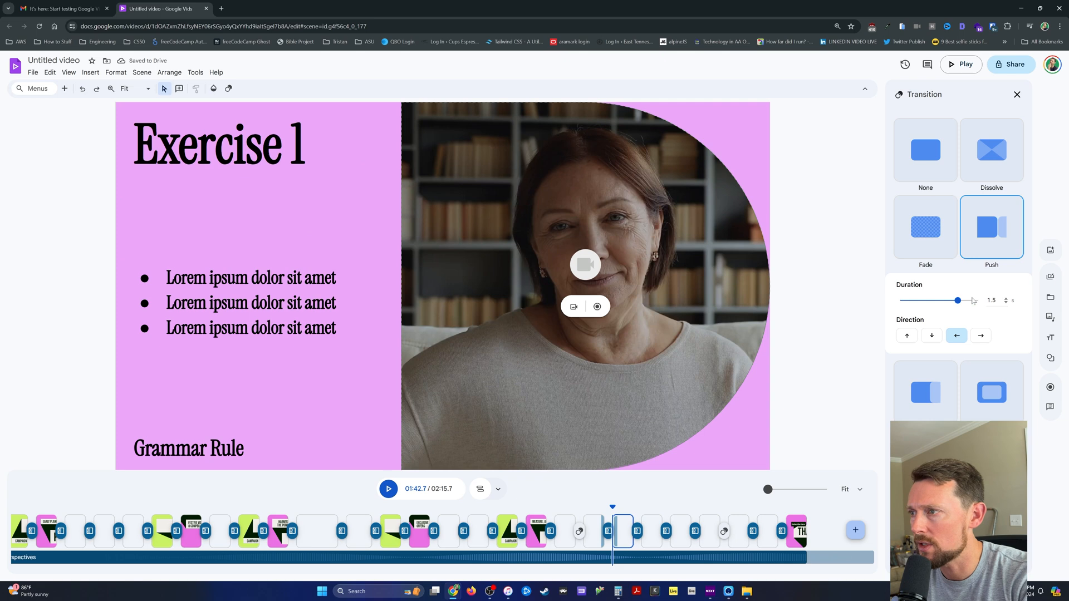
left_click(931, 336)
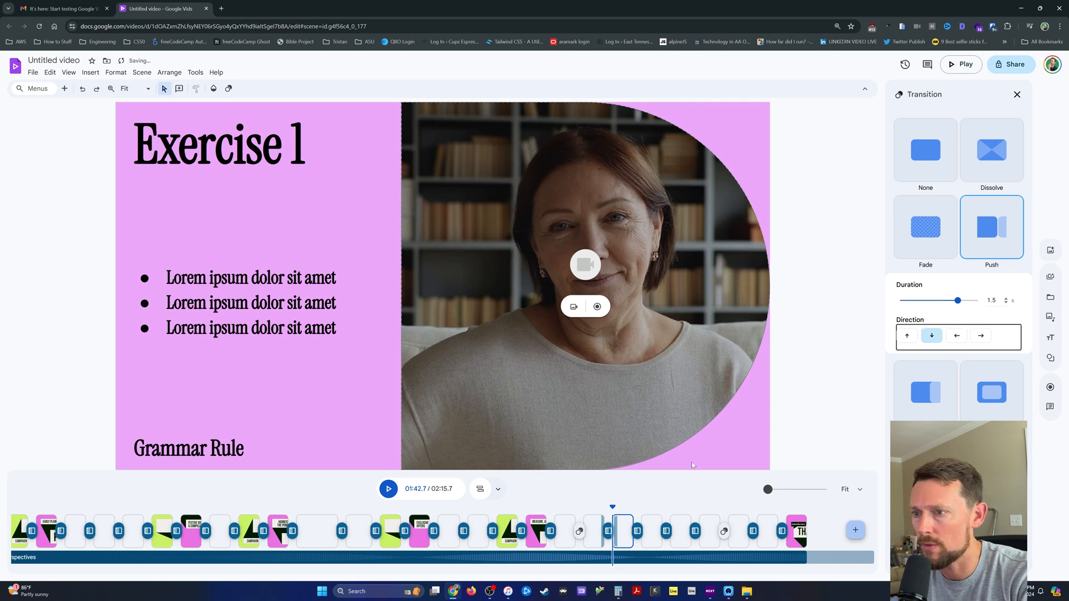
left_click(601, 509)
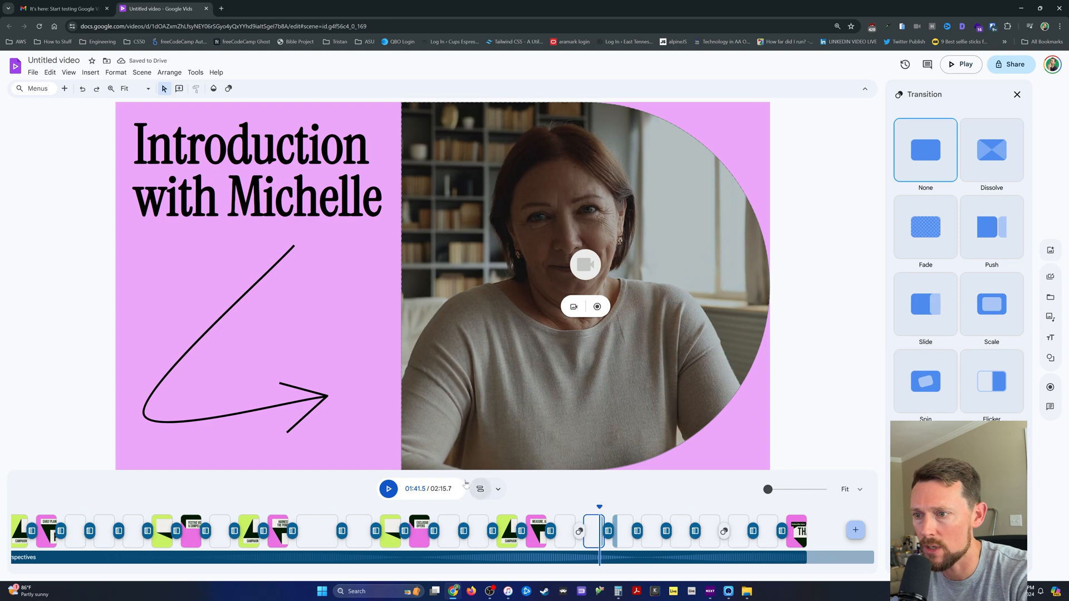
left_click(392, 487)
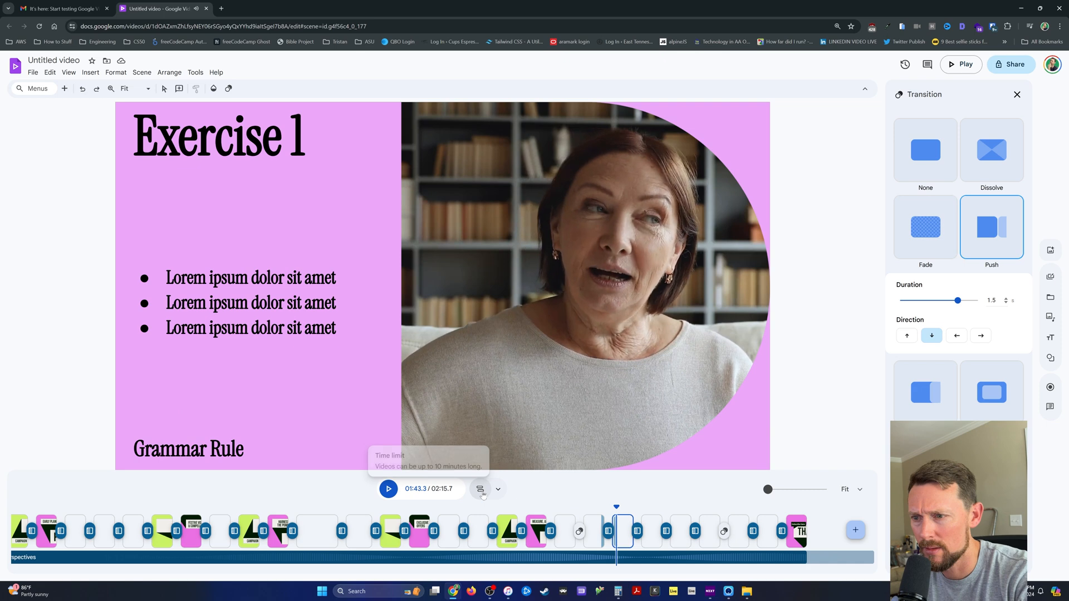
left_click(623, 528)
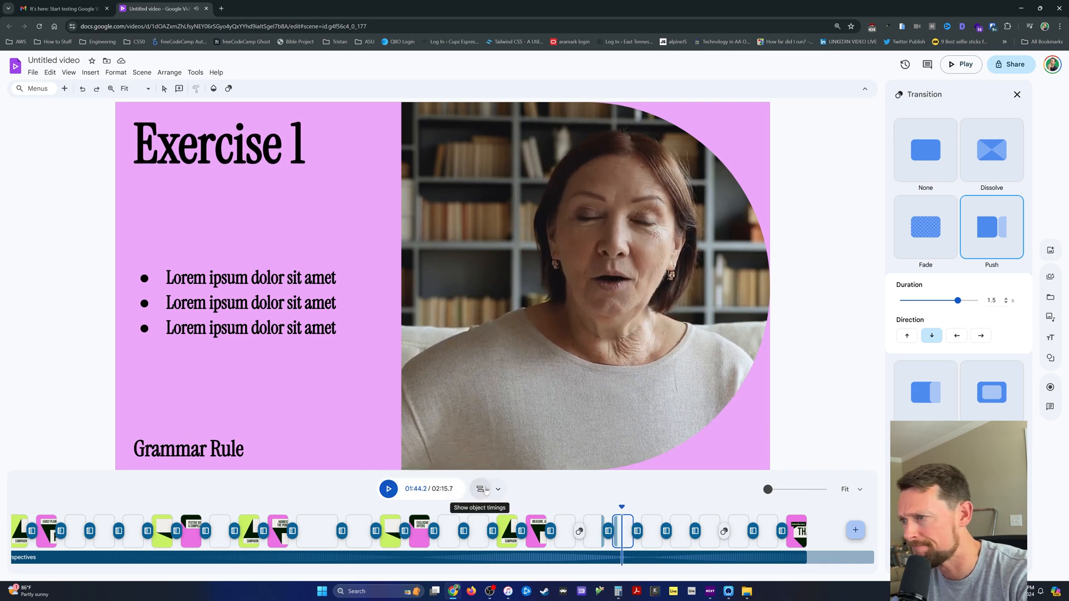
left_click(1017, 94)
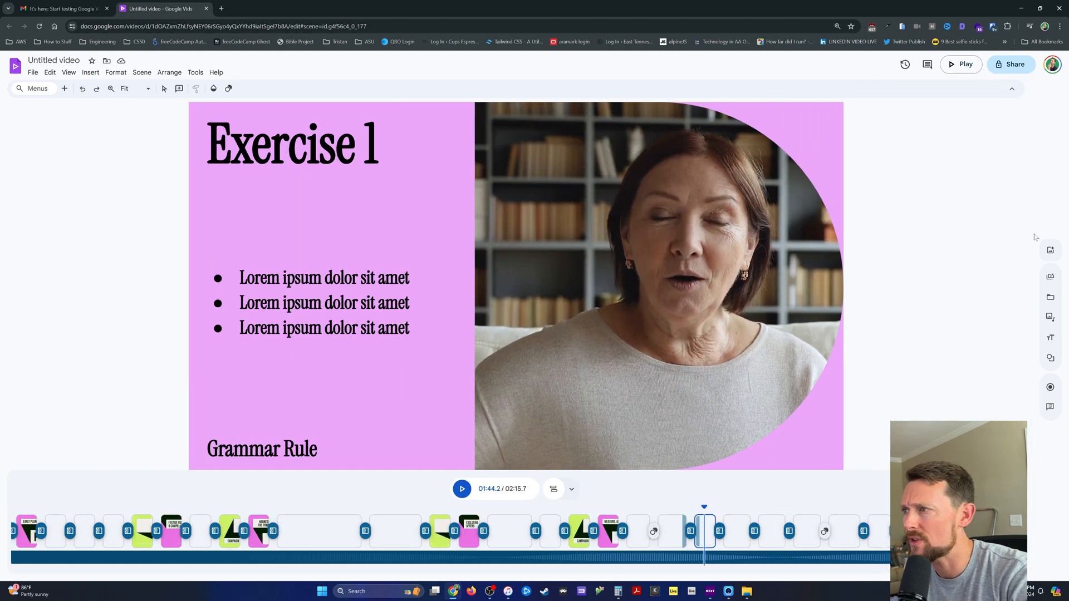
Browse the stock media for the Exercise 1 scene, looking through the videos, GIFs, stock images and web images
left_click(1050, 316)
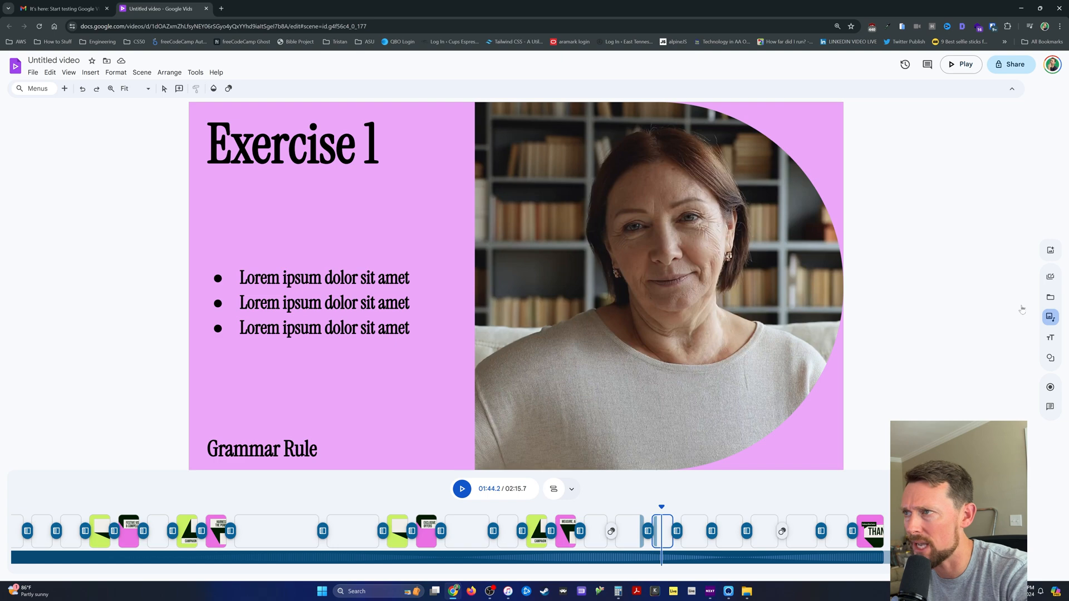
left_click(982, 122)
left_click(1008, 123)
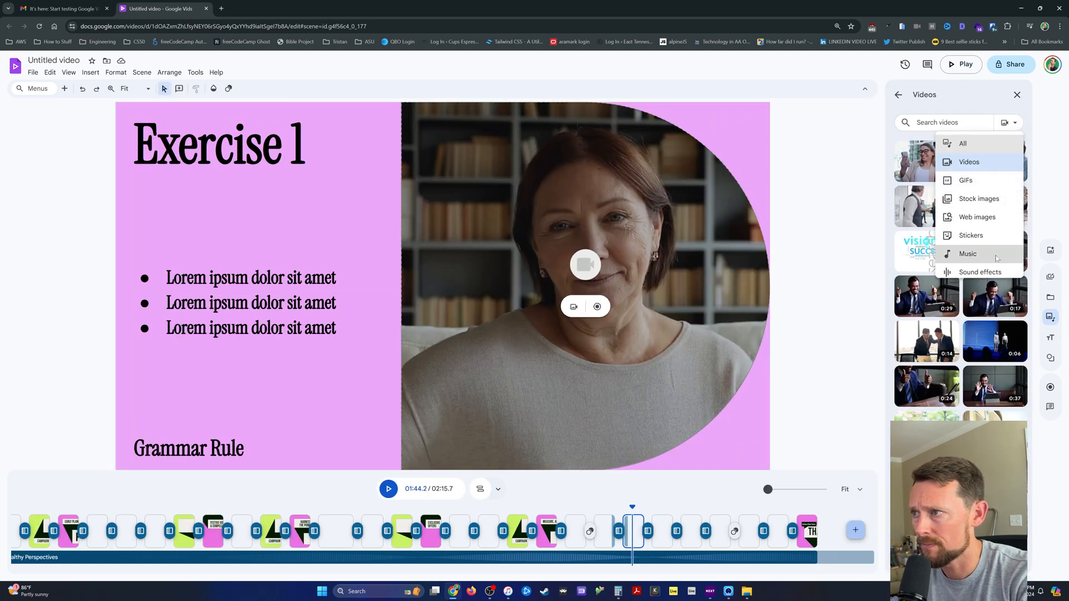
left_click(995, 176)
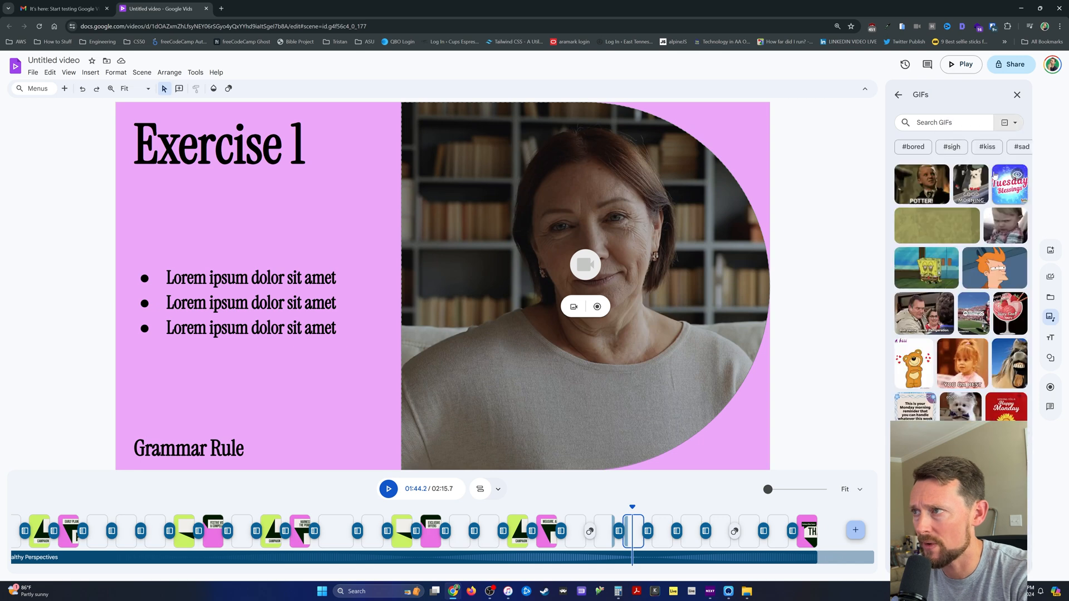
left_click(1012, 125)
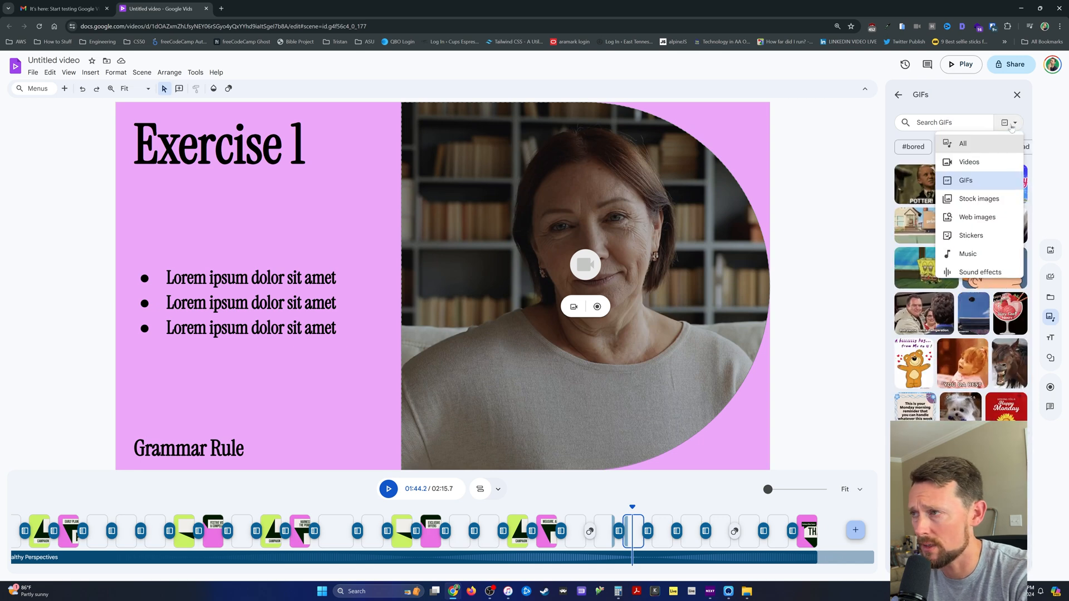
left_click(997, 198)
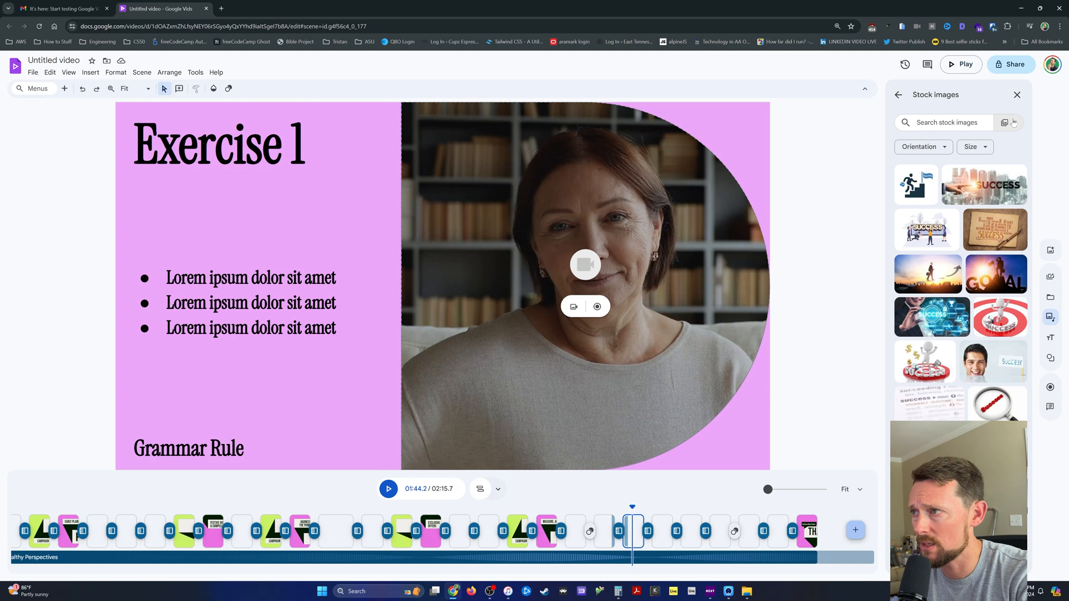
left_click(1012, 123)
left_click(984, 217)
Add the burning match sticker to the Exercise 1 scene and move it over the title and bullet list
left_click(1010, 122)
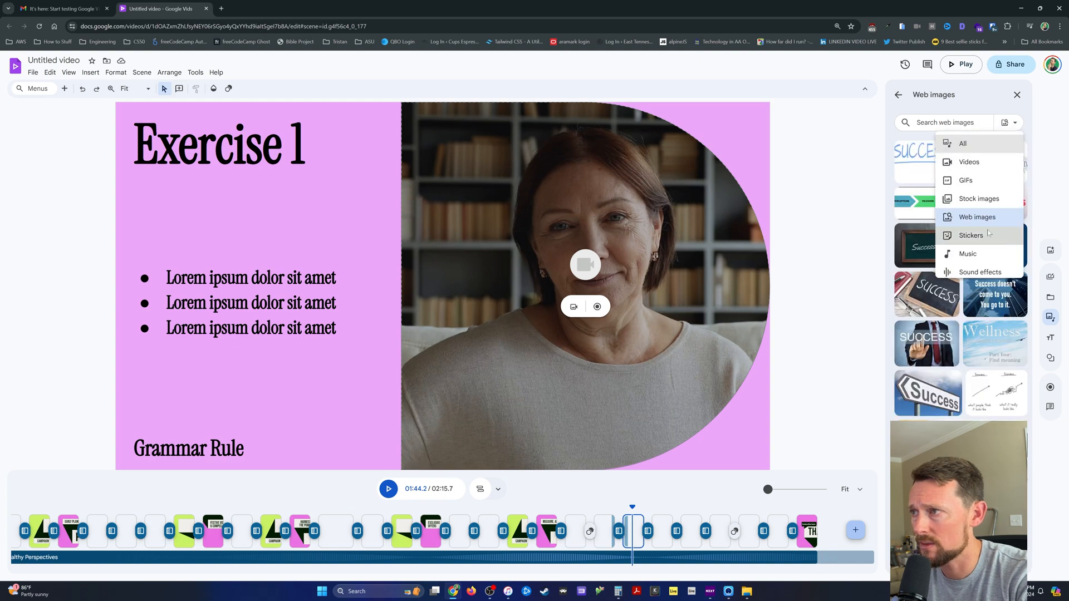
left_click(980, 235)
left_click(955, 189)
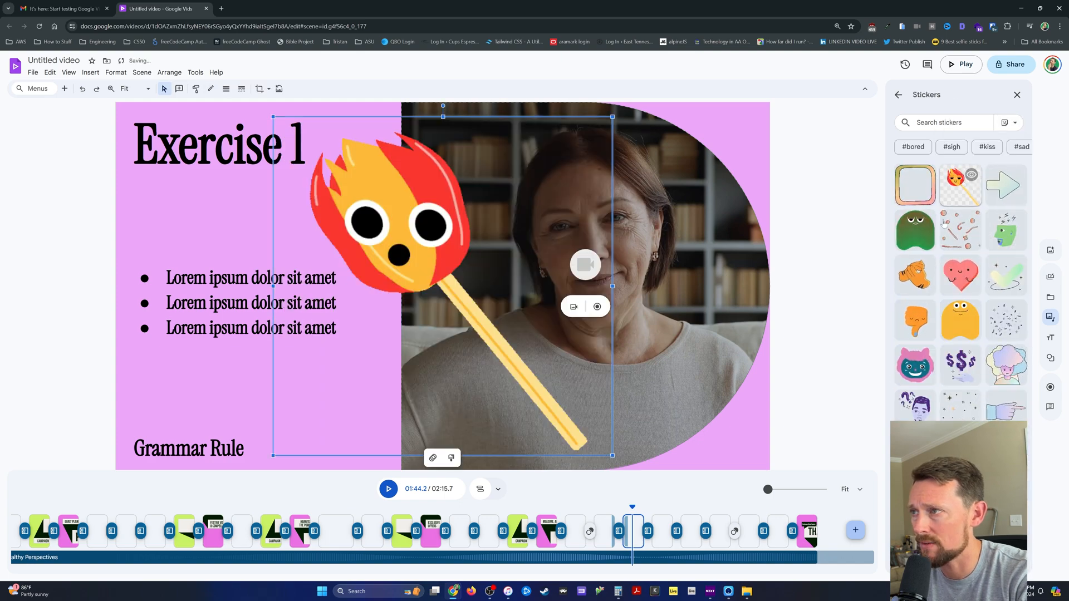
left_click_drag(412, 254, 260, 250)
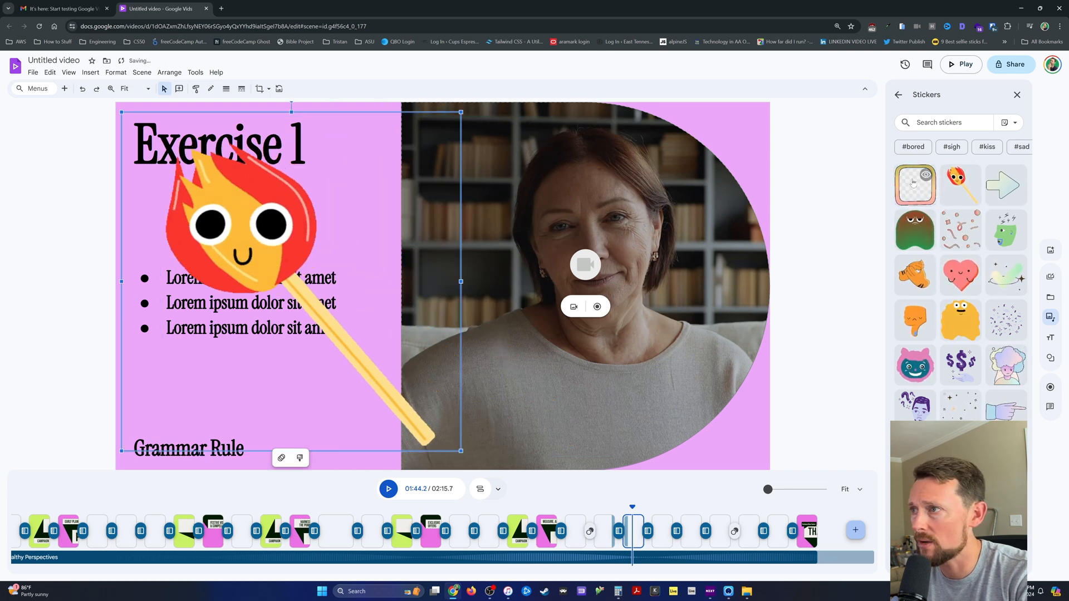
Browse the stock music, preview the first Success track, and filter the list to Ambient tracks
left_click(1015, 125)
left_click(918, 251)
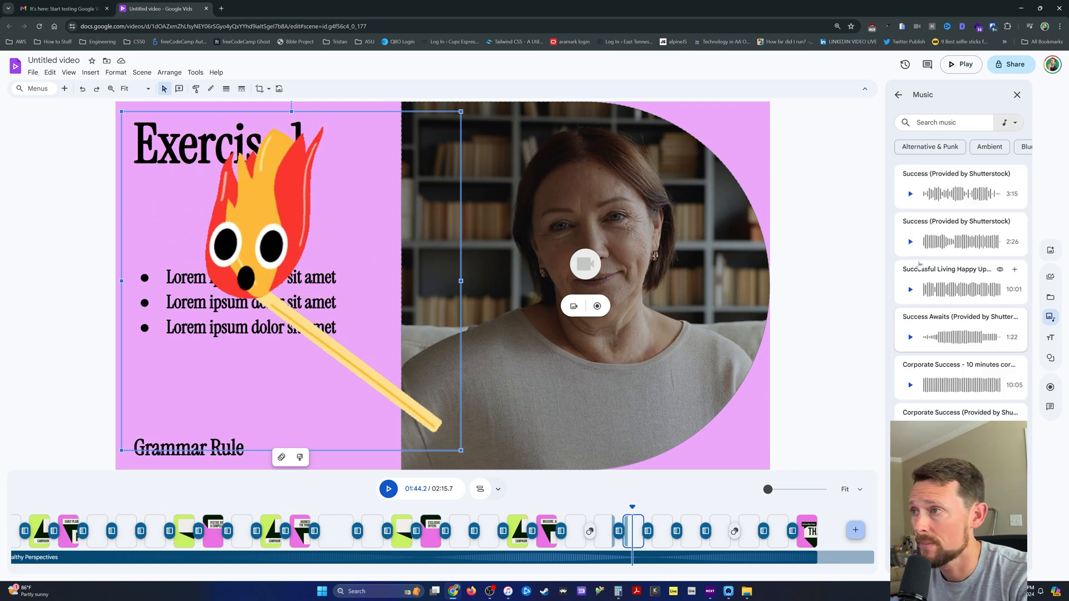
left_click(910, 194)
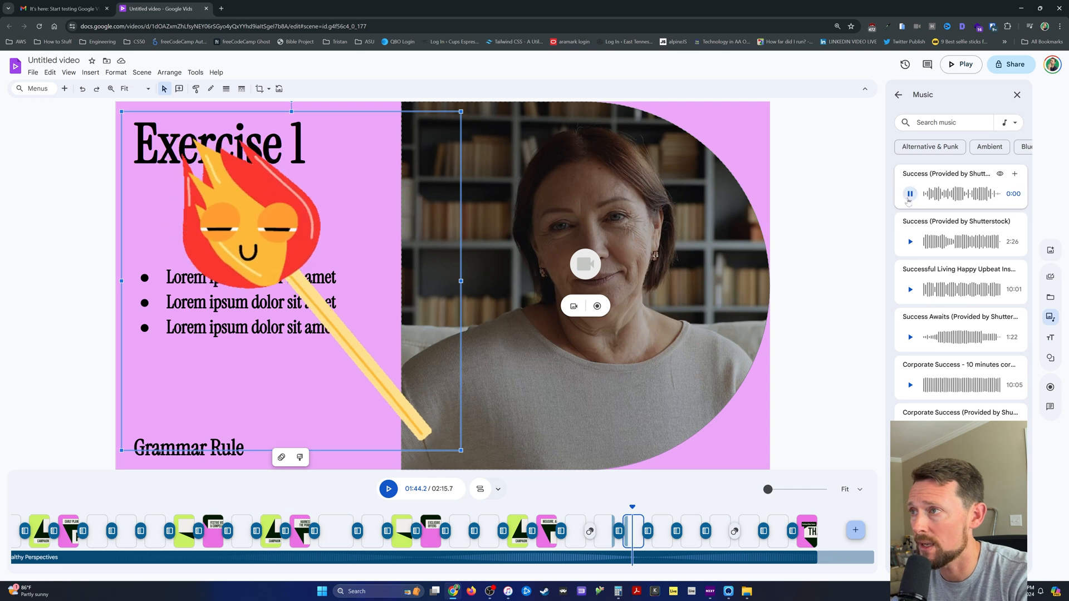
left_click(989, 147)
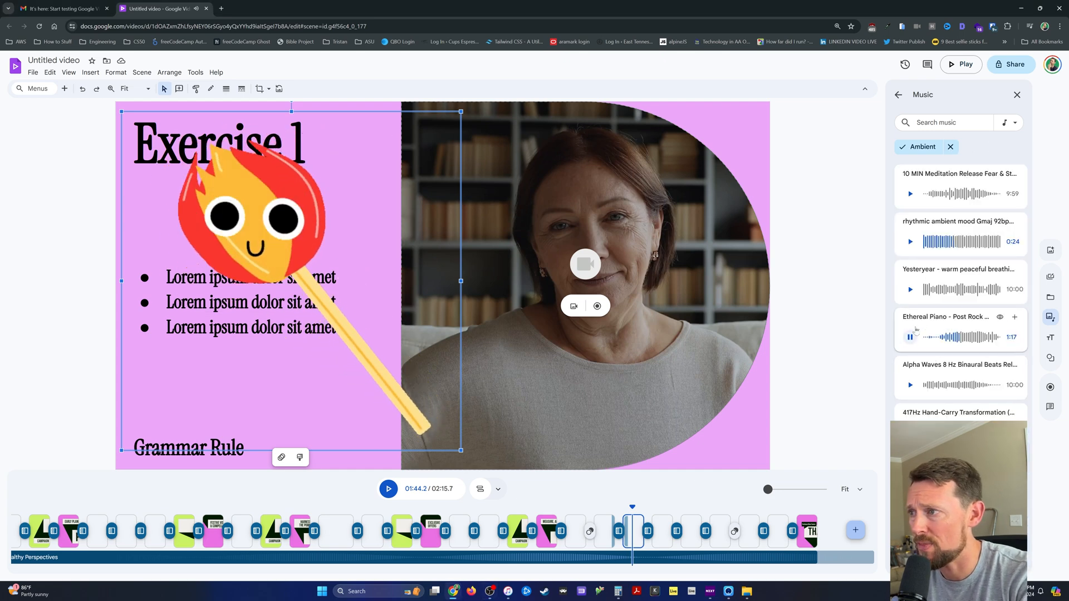
Browse the stock sound effects, preview the Cyborg Morphing Bass Drop effect, and leave the stock media
left_click(1009, 123)
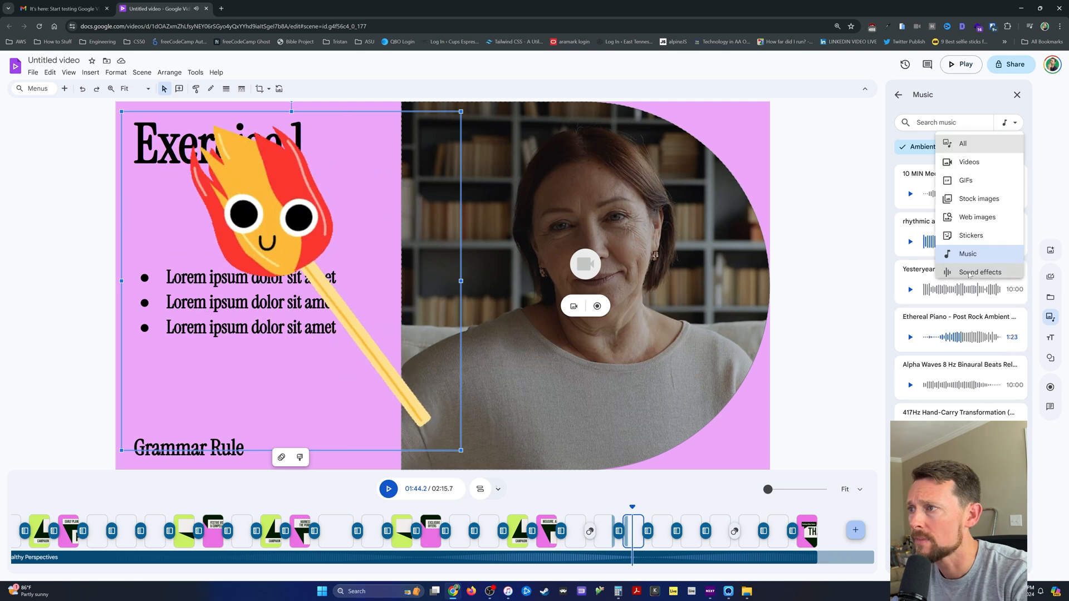
left_click(963, 273)
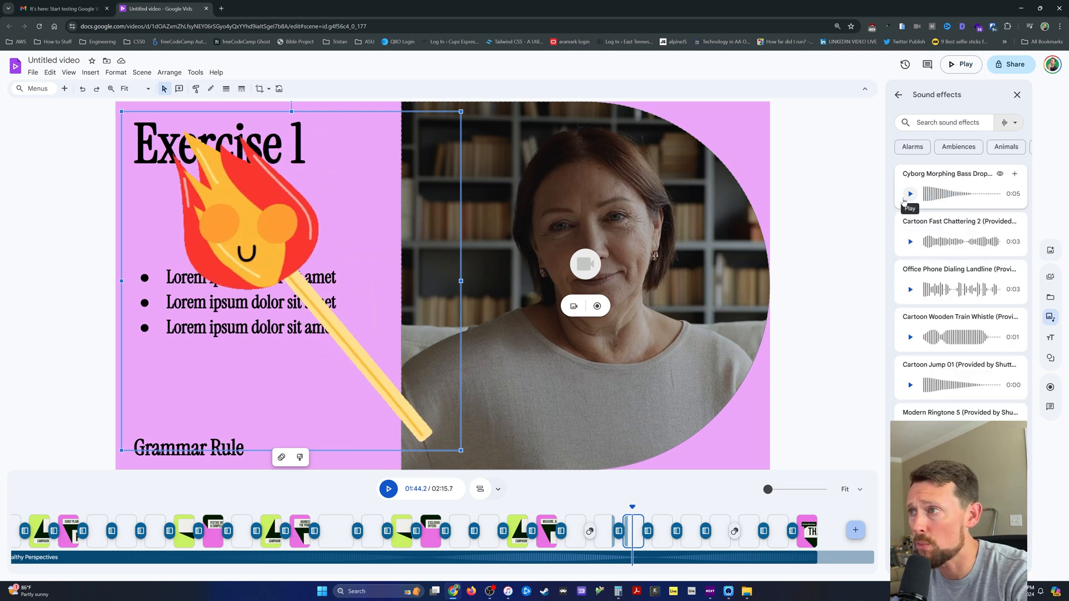
left_click(910, 194)
key("alt+Tab")
left_click(913, 196)
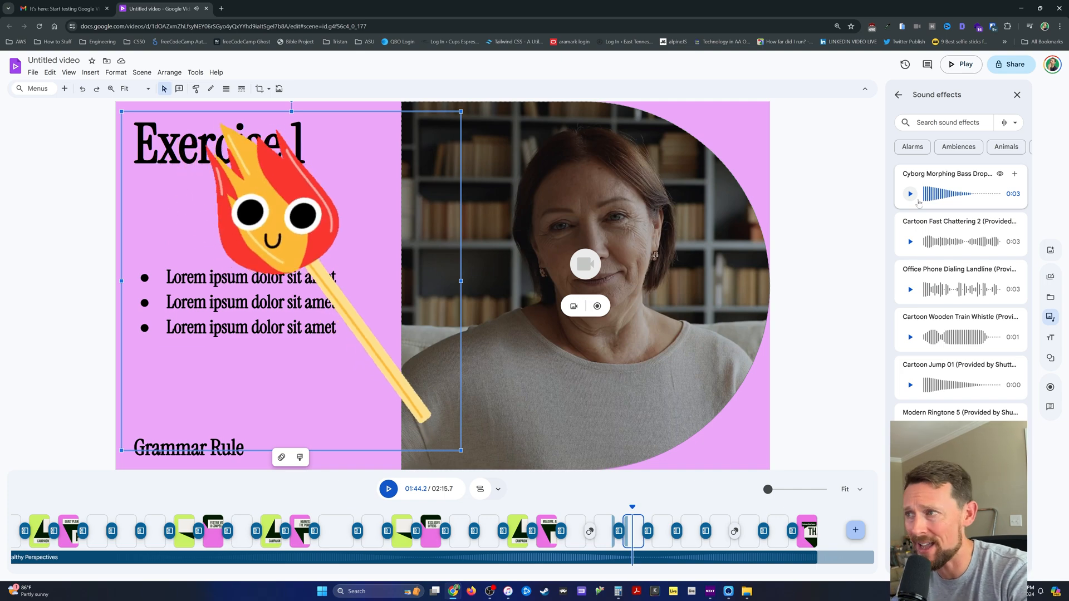
left_click(1017, 94)
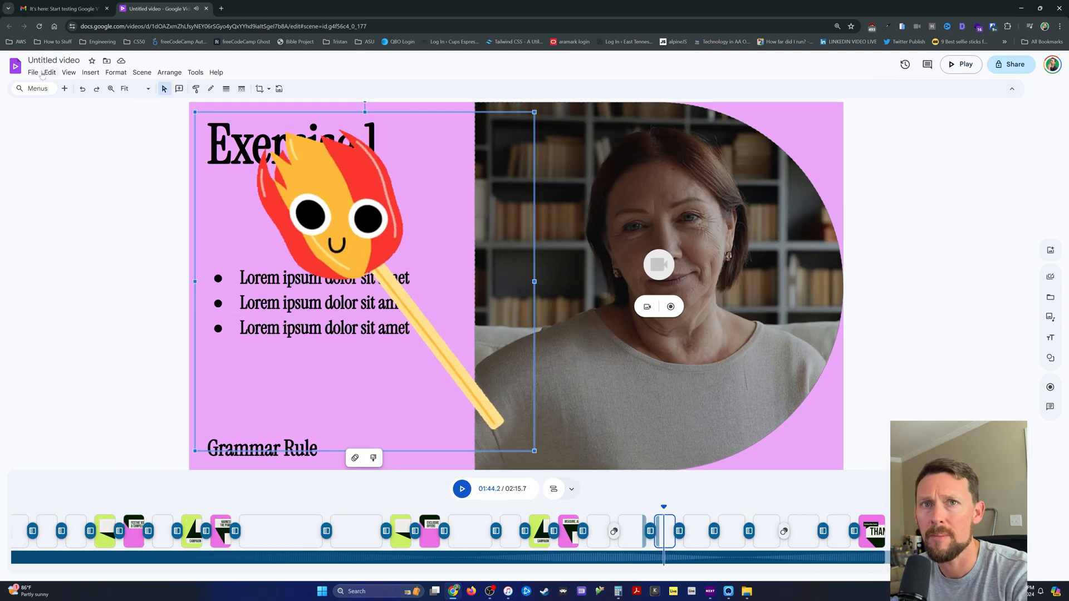
Add a blank scene after the Exercise 1 scene and undo the addition
left_click(65, 89)
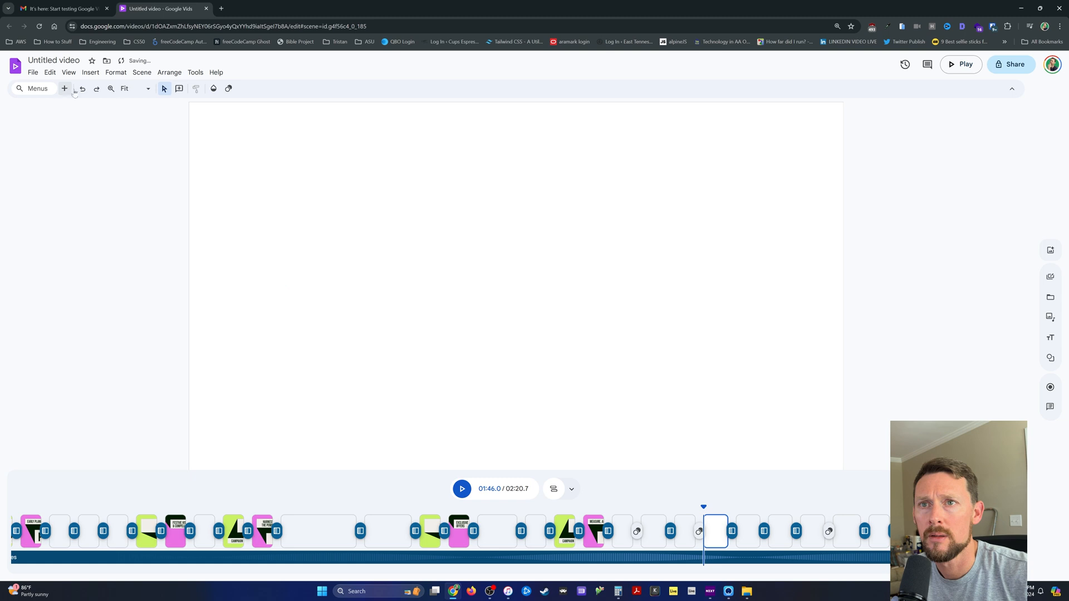
key("ctrl+z")
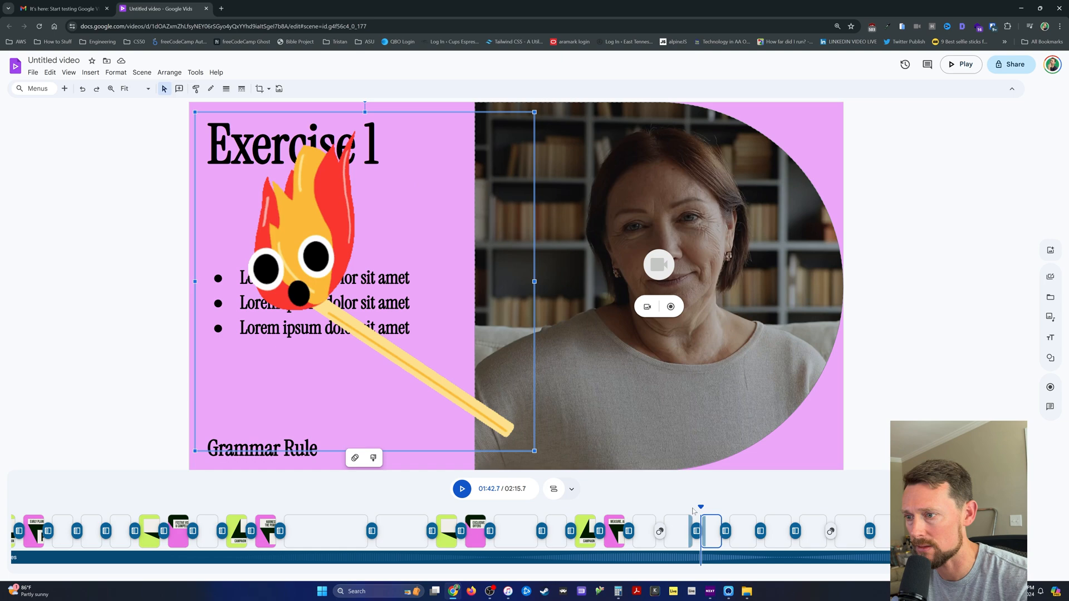
Examine the timeline at a larger scale, looking over the scenes and transitions before and after Exercise 1
scroll(713, 534, "up", 1)
scroll(713, 535, "up", 4)
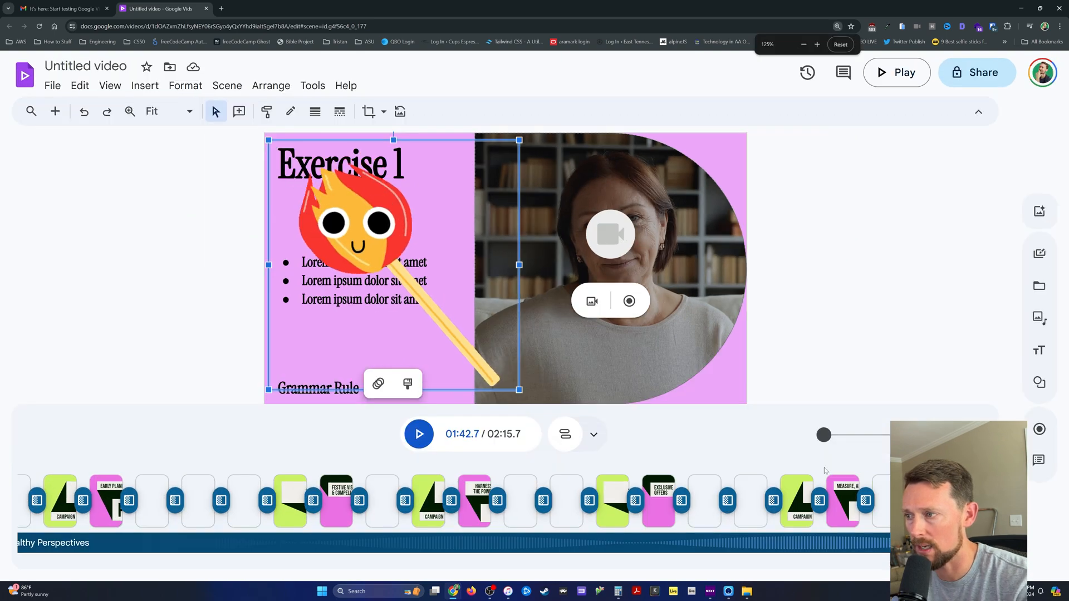
scroll(713, 536, "down", 2)
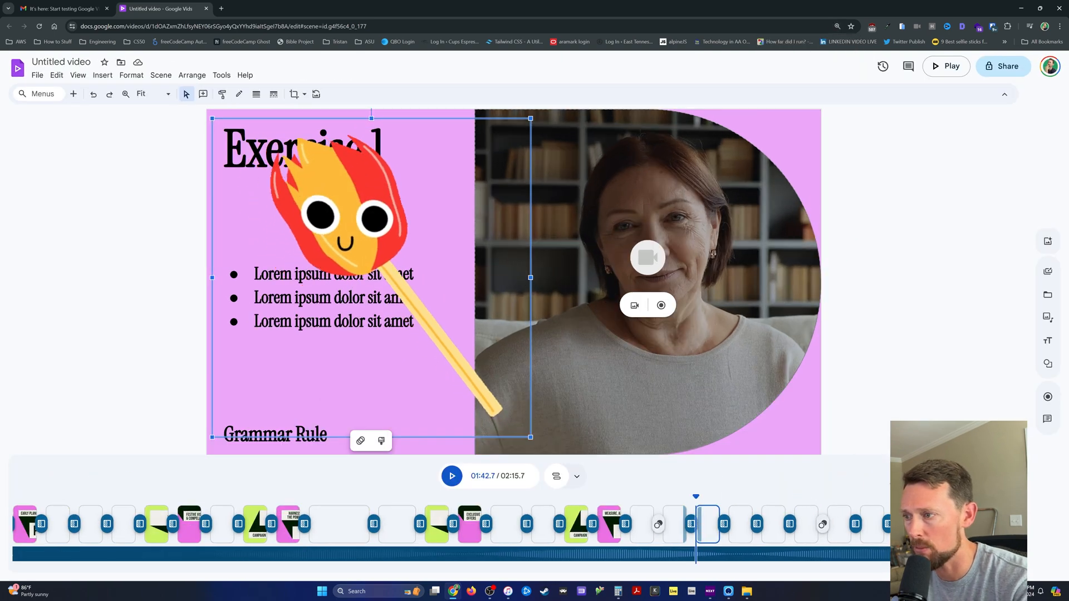
scroll(713, 534, "up", 3)
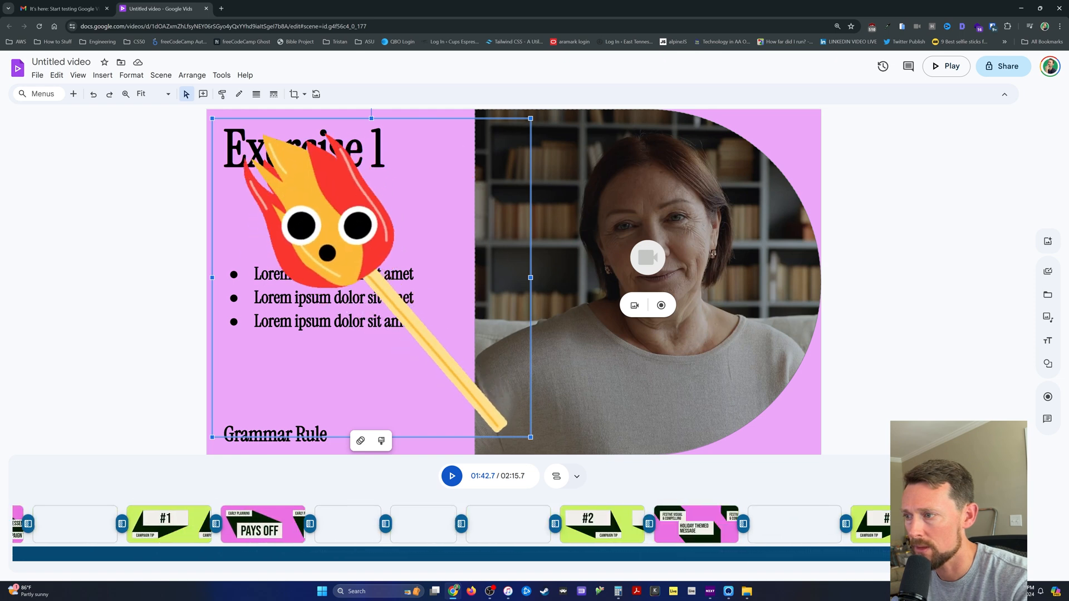
left_click(985, 476)
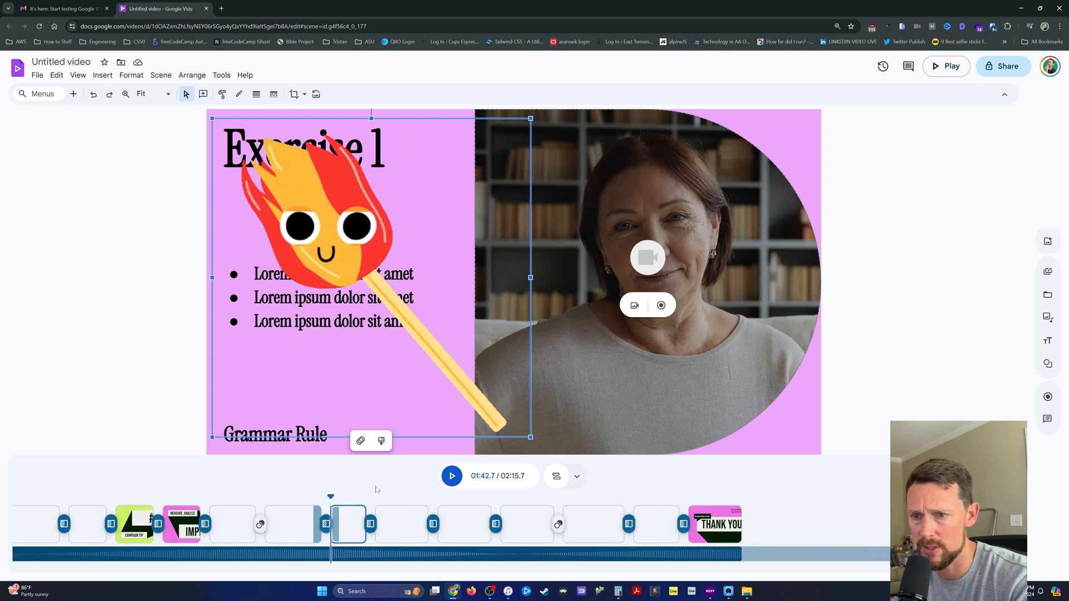
scroll(381, 501, "left", 5)
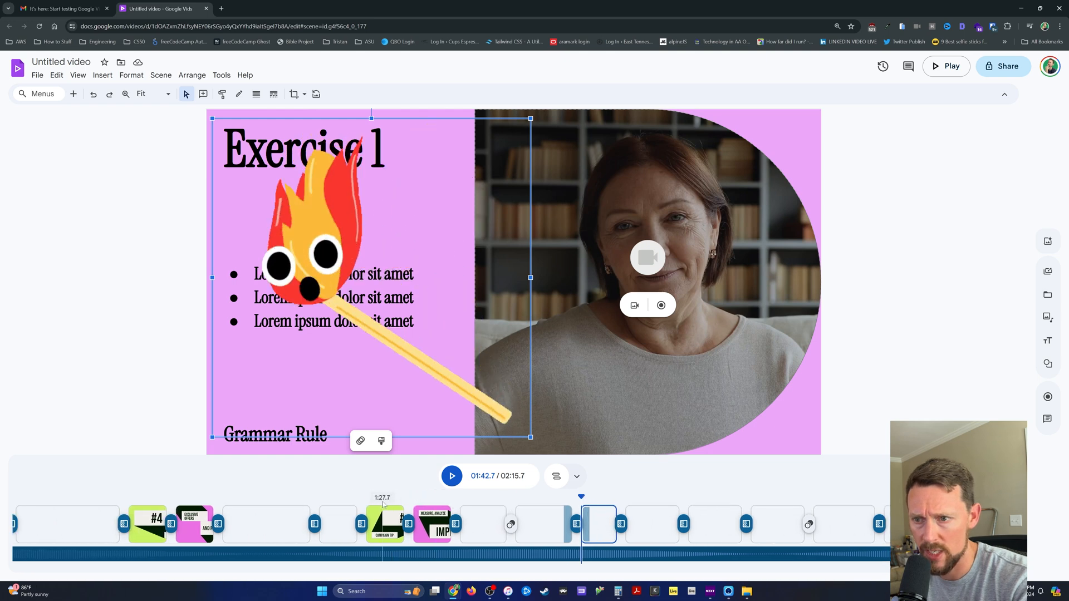
scroll(674, 526, "right", 3)
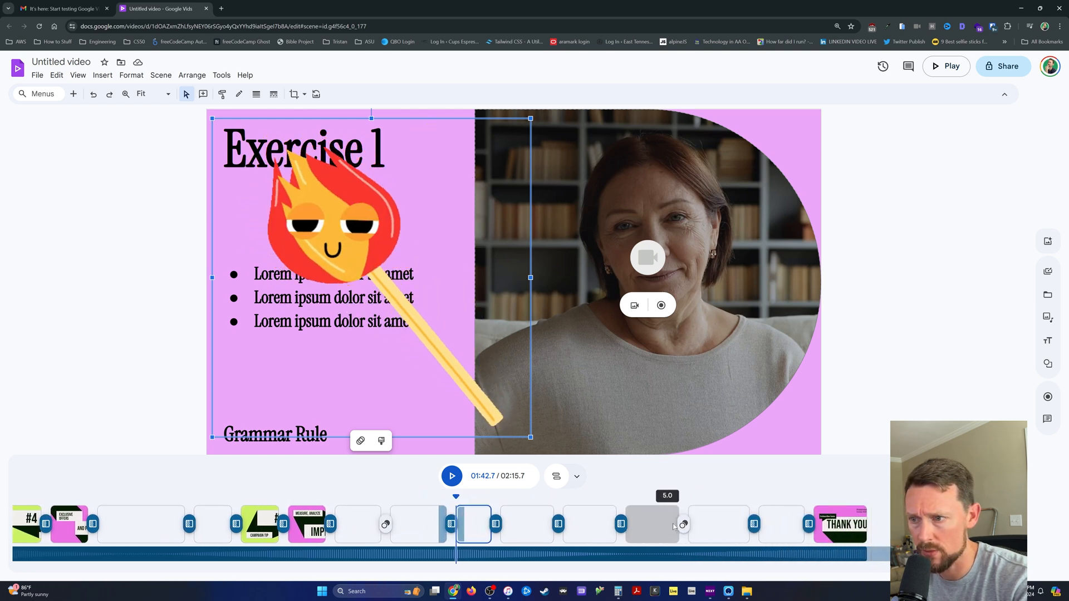
scroll(674, 526, "right", 3)
scroll(675, 524, "left", 8)
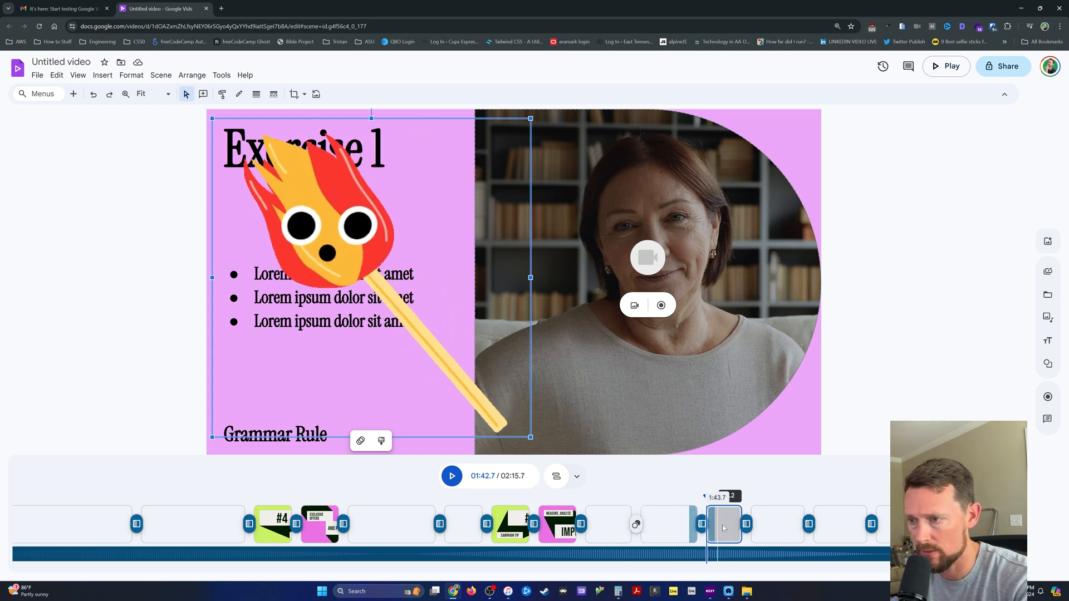
scroll(724, 525, "left", 1)
scroll(726, 527, "right", 2)
scroll(741, 518, "left", 3)
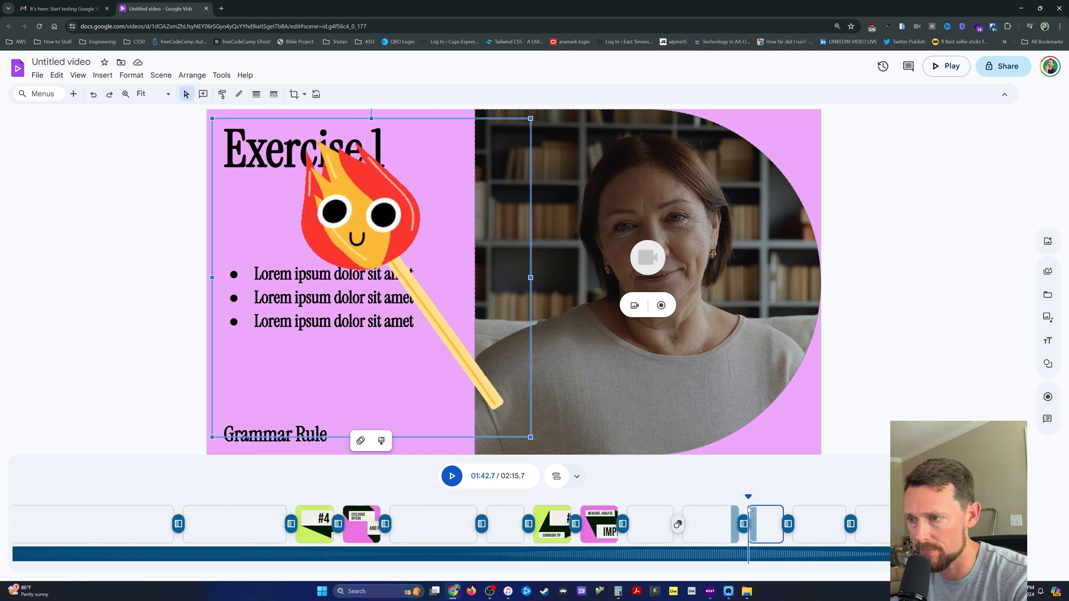
scroll(748, 510, "left", 10)
scroll(748, 510, "right", 8)
scroll(749, 510, "right", 3)
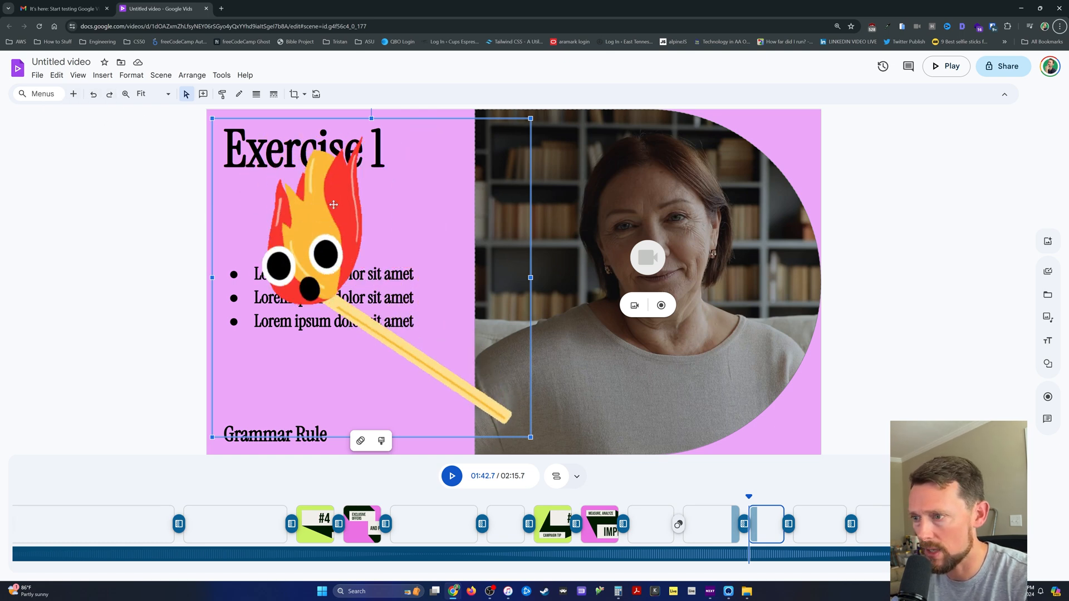
Insert a blank scene between the Introduction and Exercise 1 scenes, and move the playhead back into the Introduction scene
key("alt+f")
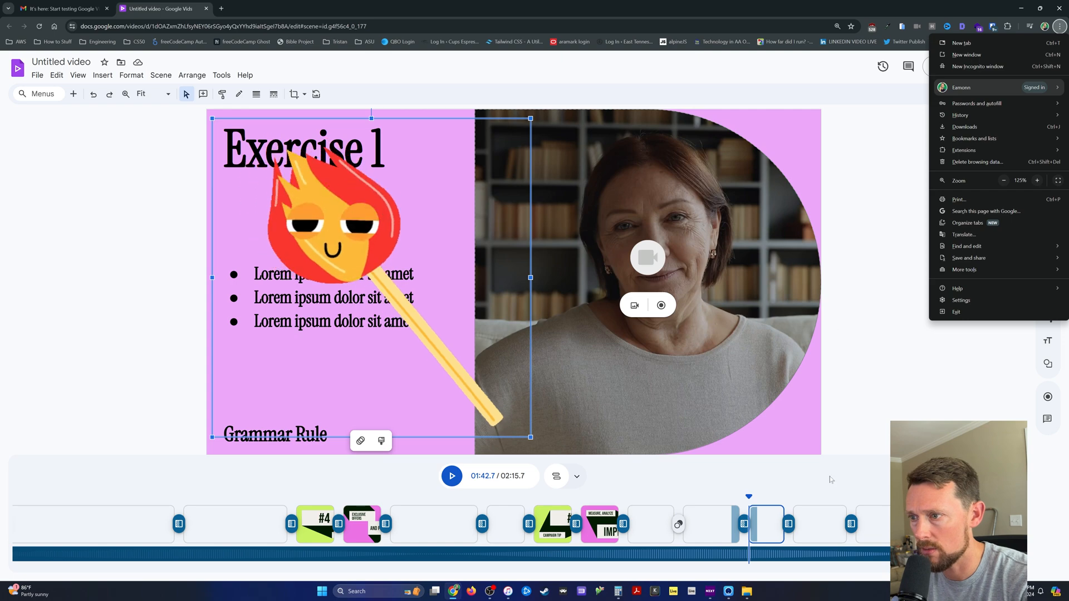
left_click(754, 496)
left_click_drag(753, 496, 745, 497)
key("ctrl+m")
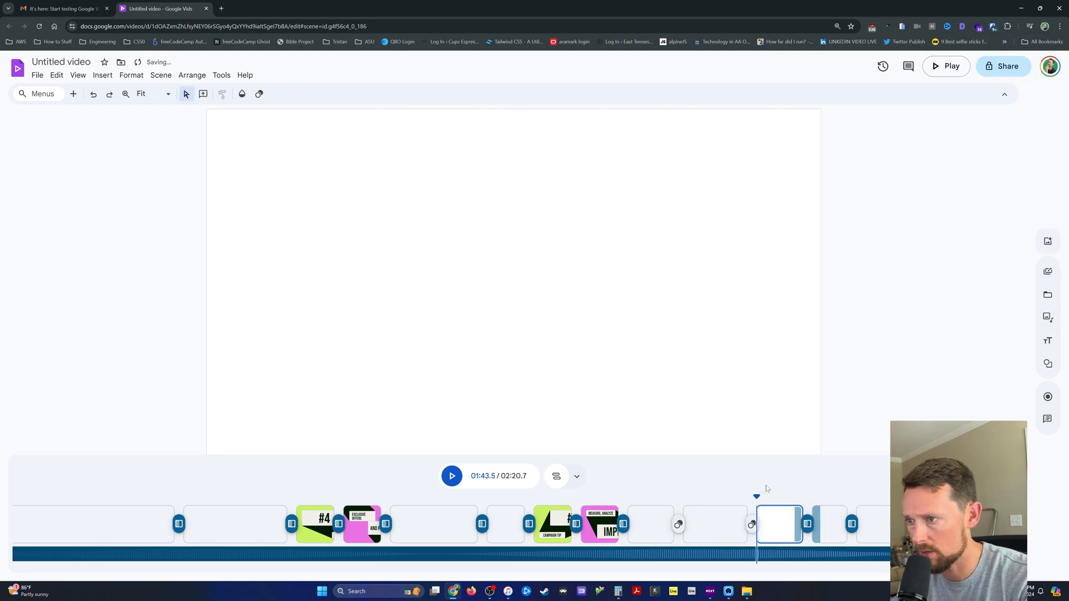
left_click_drag(756, 496, 729, 496)
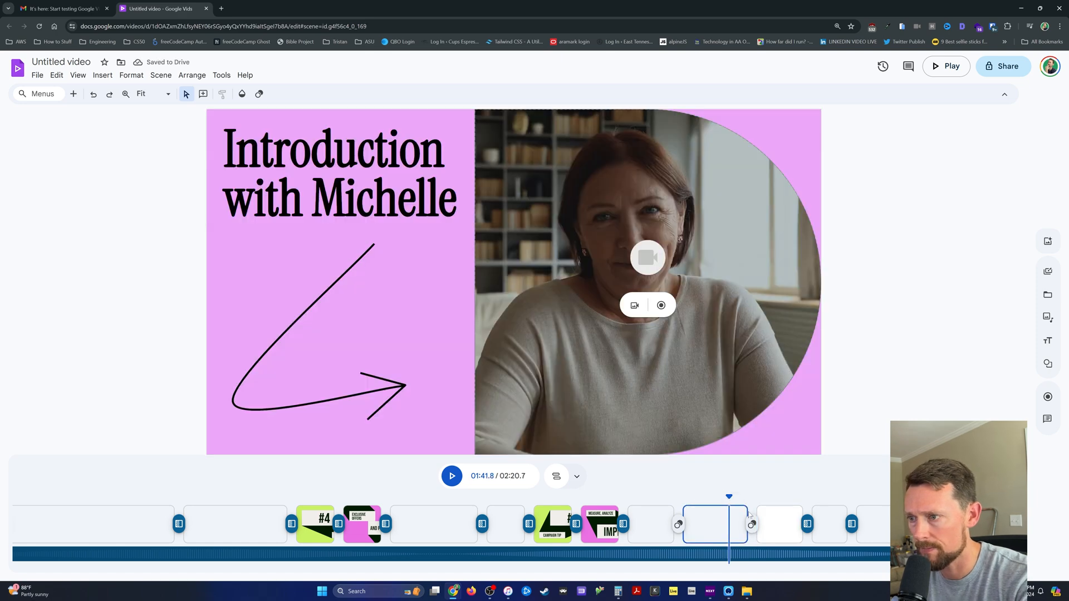
Look over the transition options between the video introduction scene and the blank scene, preview playback there, and close the options
left_click(751, 525)
left_click(740, 497)
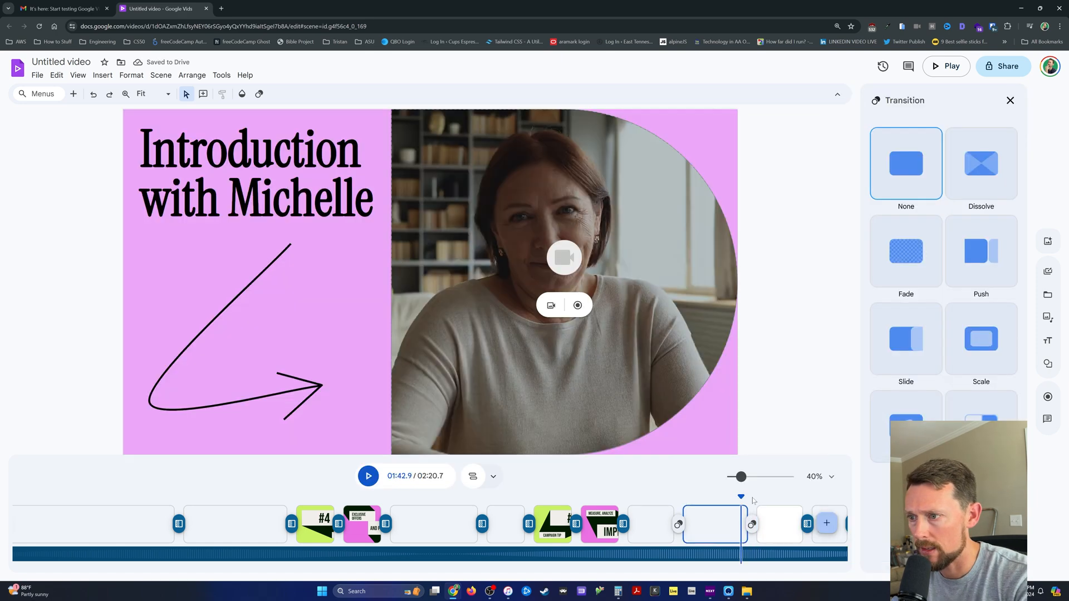
key("space")
key("space")
scroll(668, 520, "right", 10)
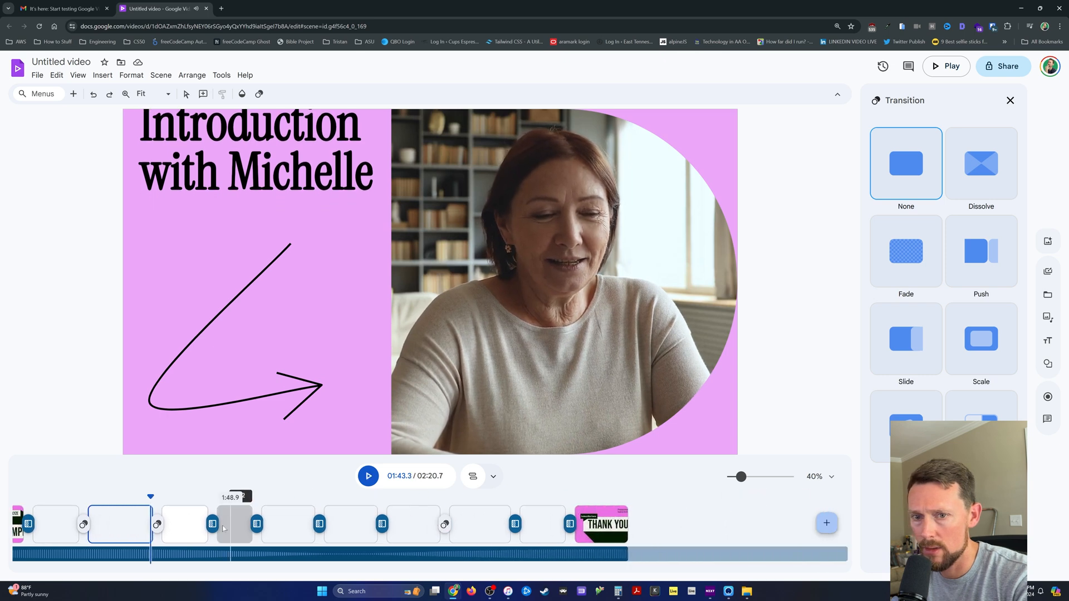
scroll(228, 520, "left", 3)
left_click(274, 531)
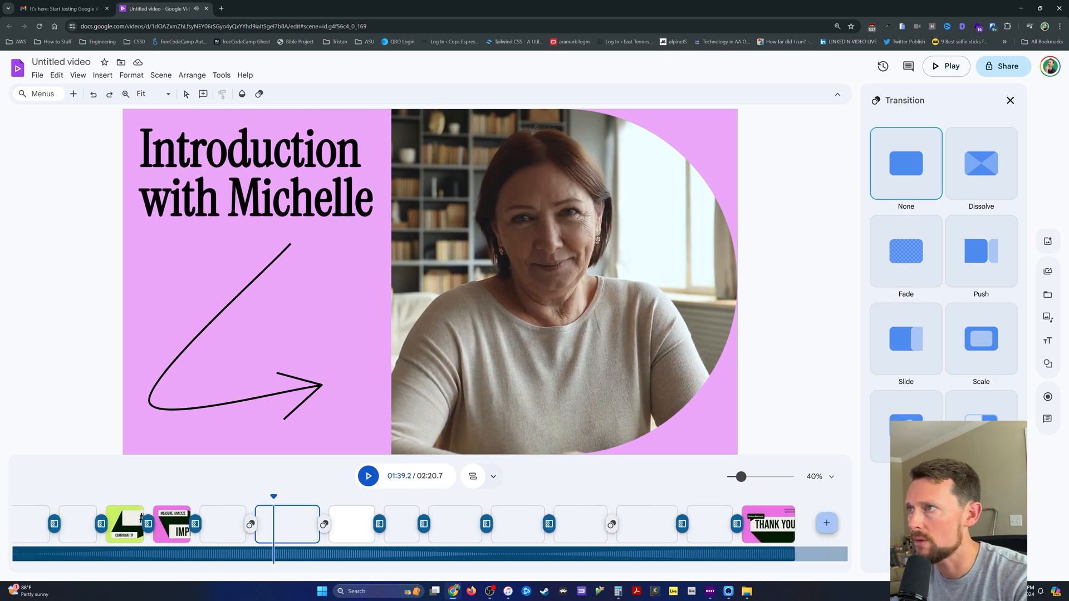
left_click(1010, 101)
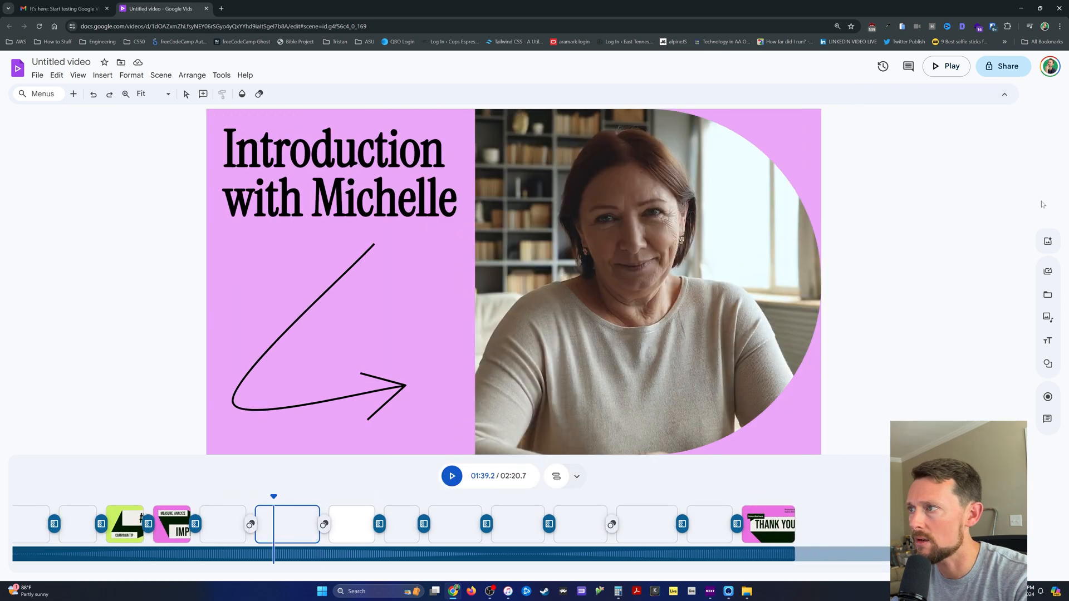
Add three copies of the Introduction scene from the Internal updates template after the blank scene
left_click(1047, 272)
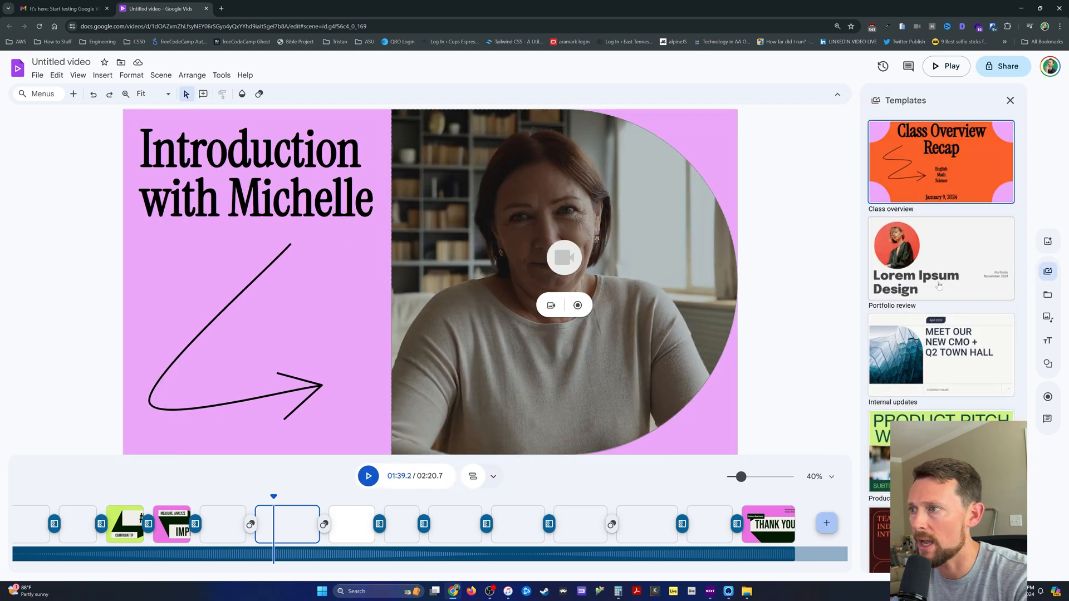
left_click(961, 344)
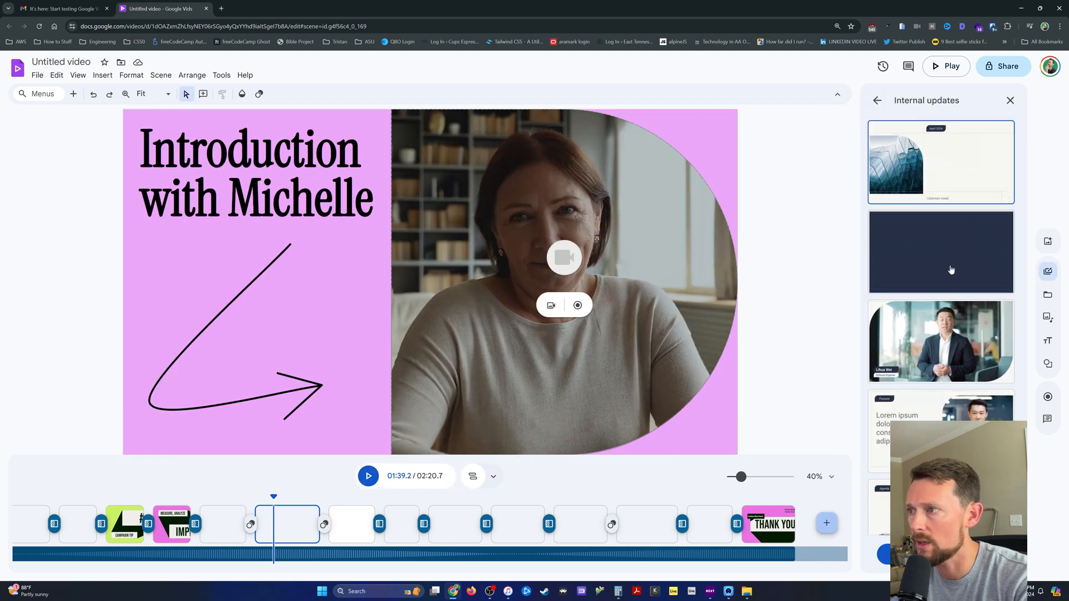
left_click(951, 270)
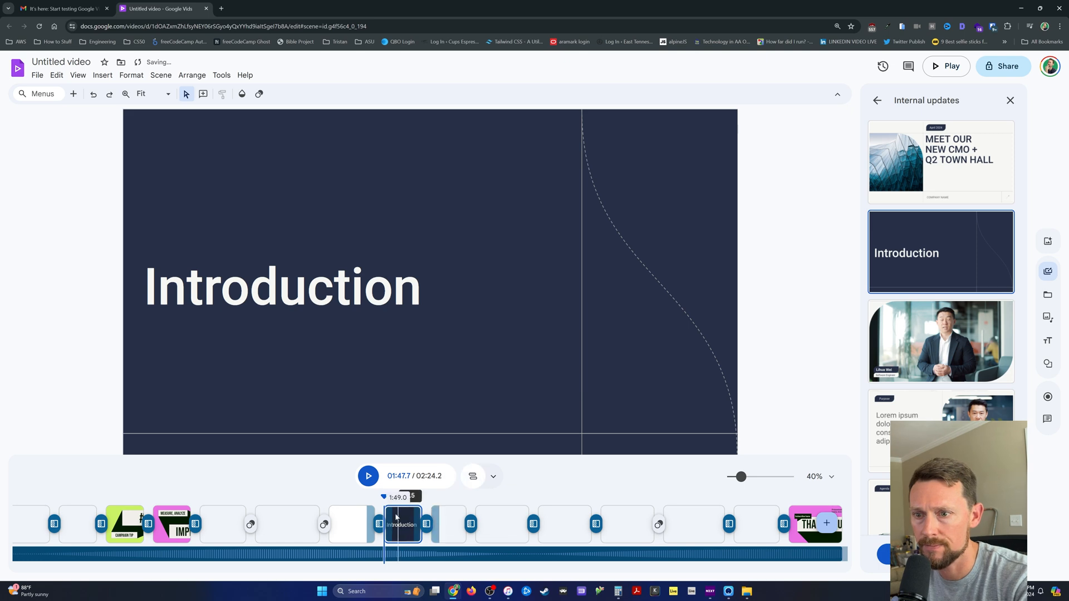
left_click(913, 273)
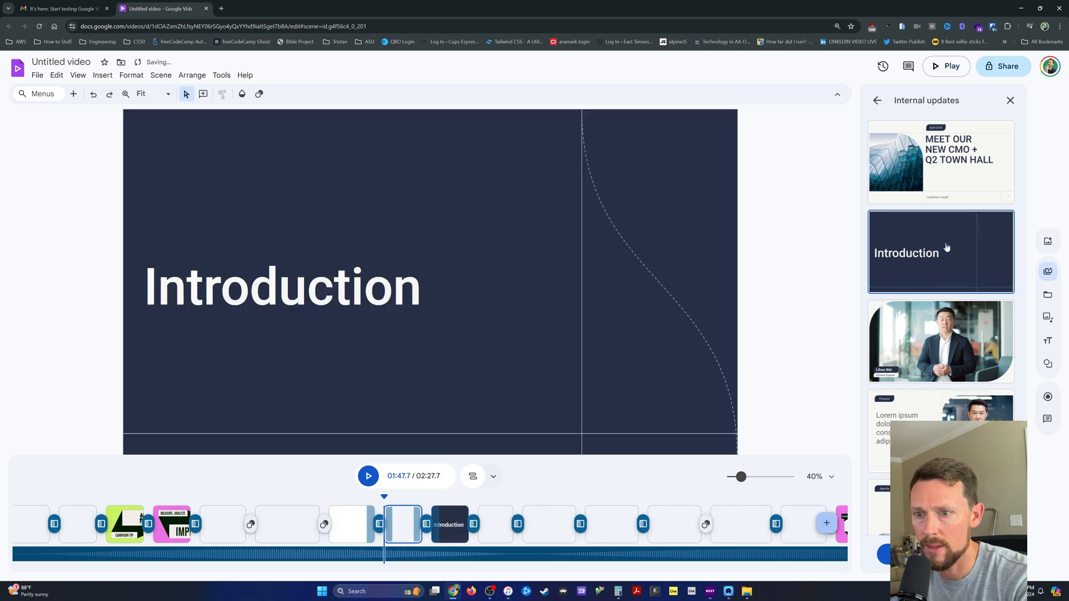
left_click(348, 524)
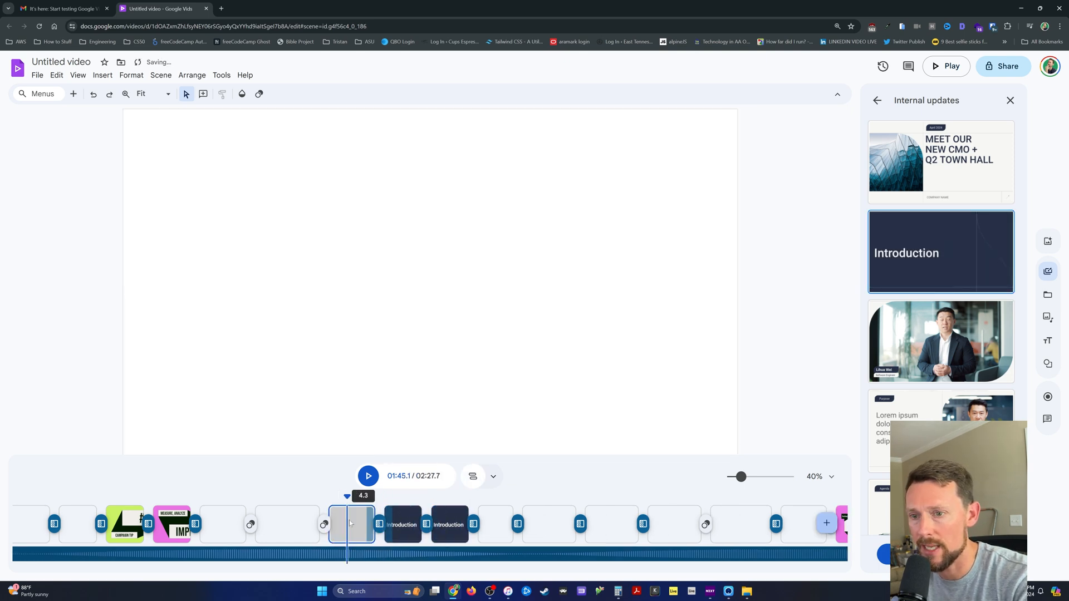
right_click(417, 473)
left_click(951, 241)
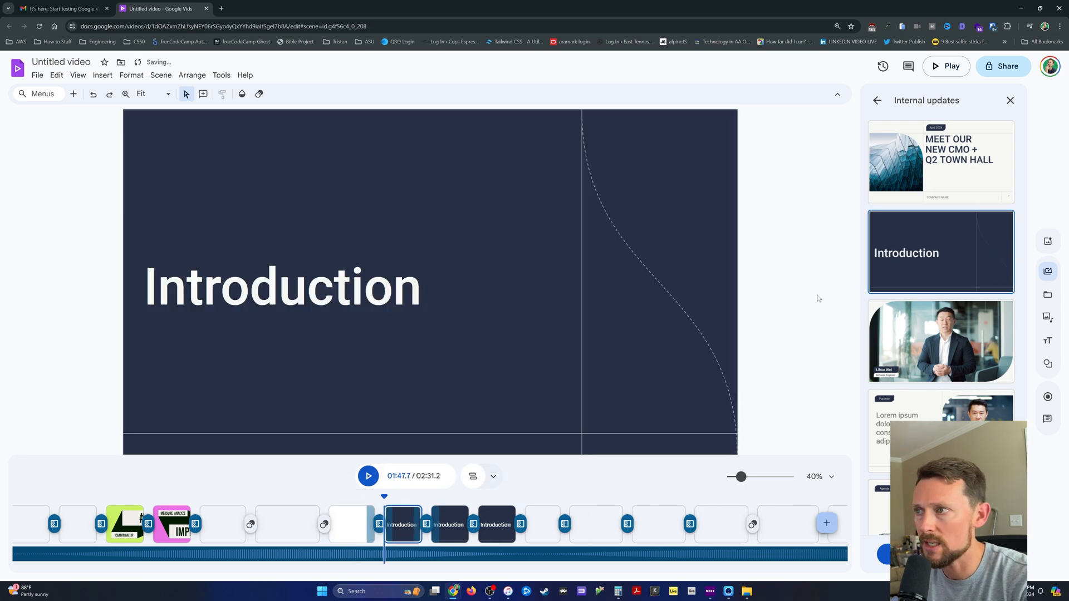
Give the blank scene before the added Introduction scenes a dark purple linear gradient background
scroll(402, 522, "right", 3)
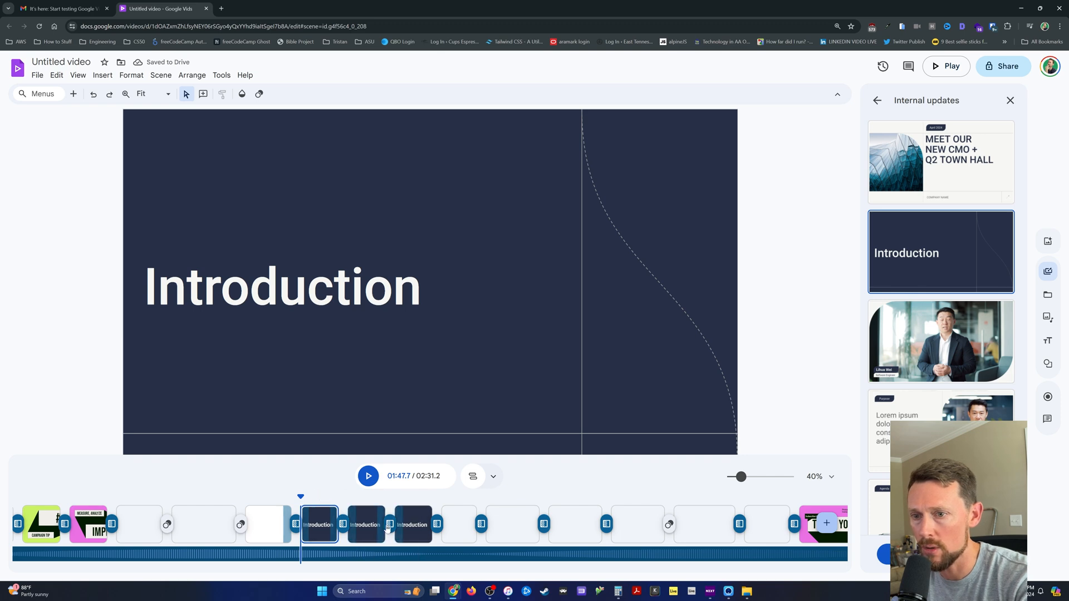
left_click(276, 522)
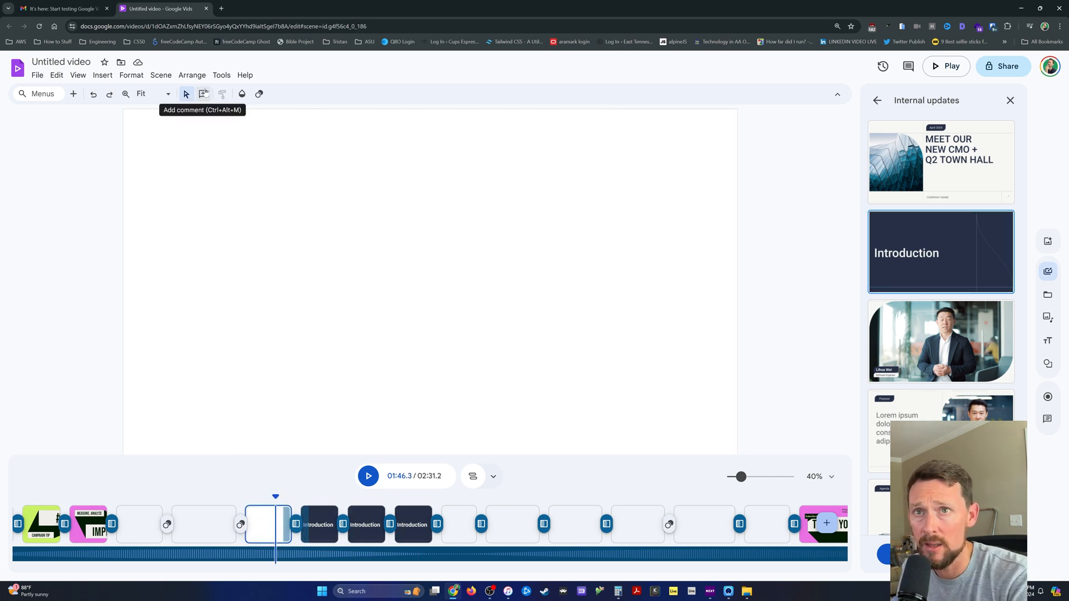
left_click(242, 94)
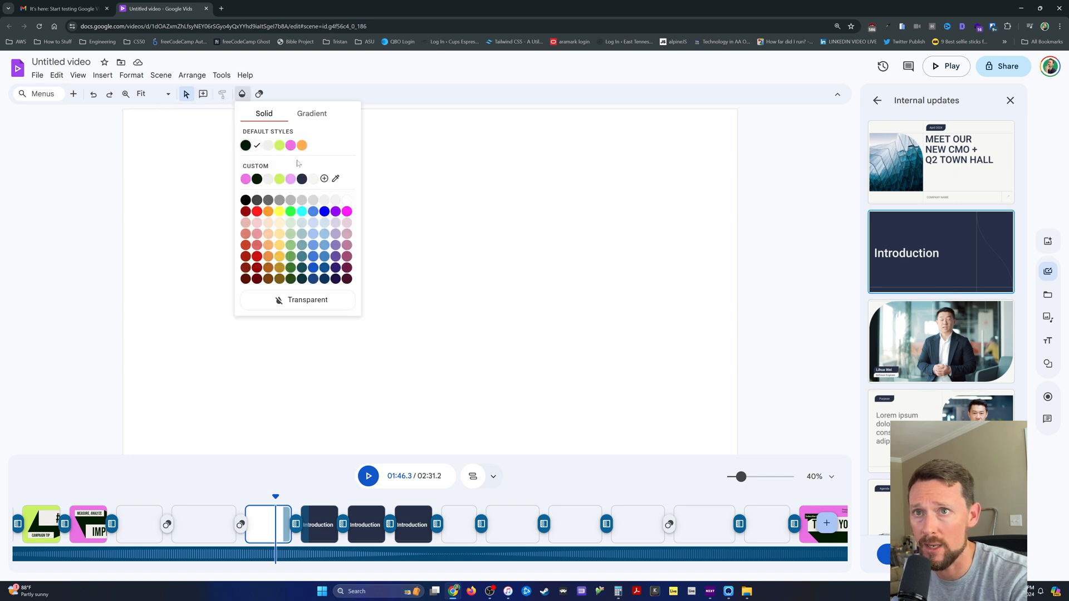
left_click(321, 116)
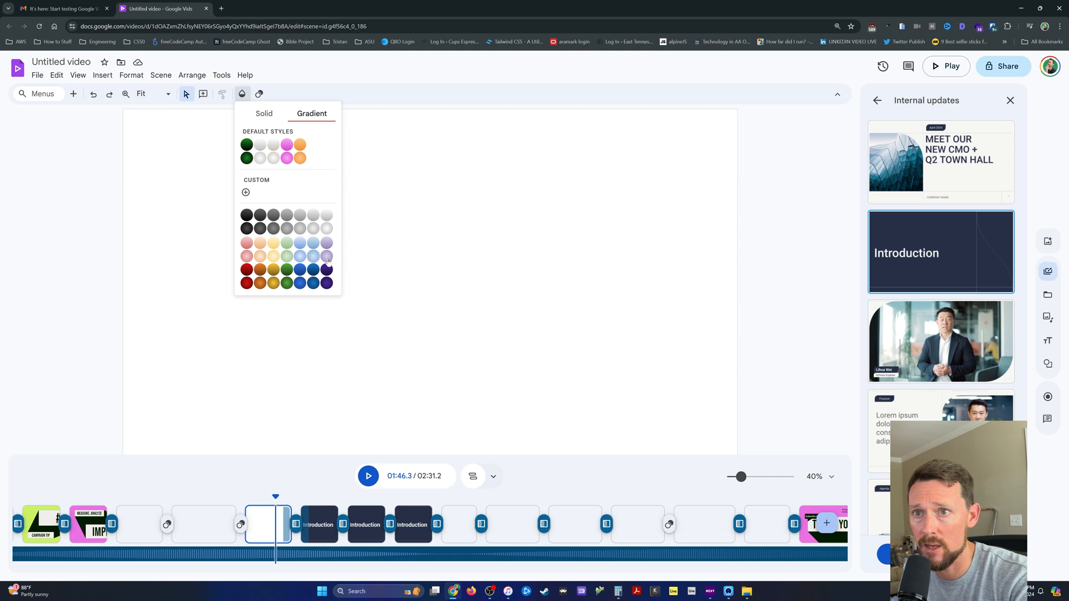
left_click(327, 271)
right_click(295, 279)
left_click(168, 138)
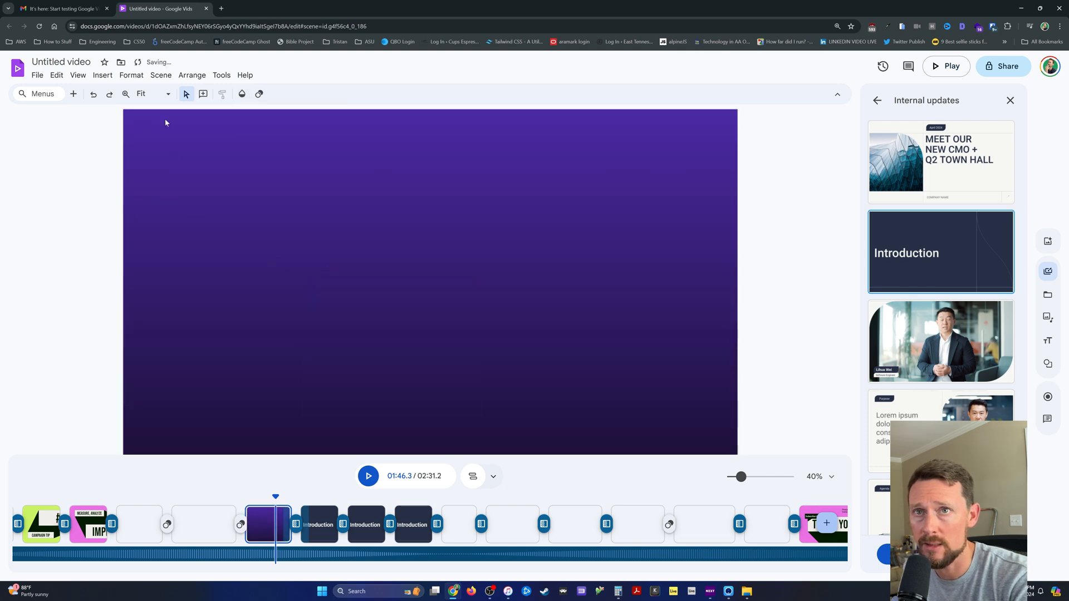
Insert a text box near the upper edge of the purple scene with the text "Sample"
left_click(80, 75)
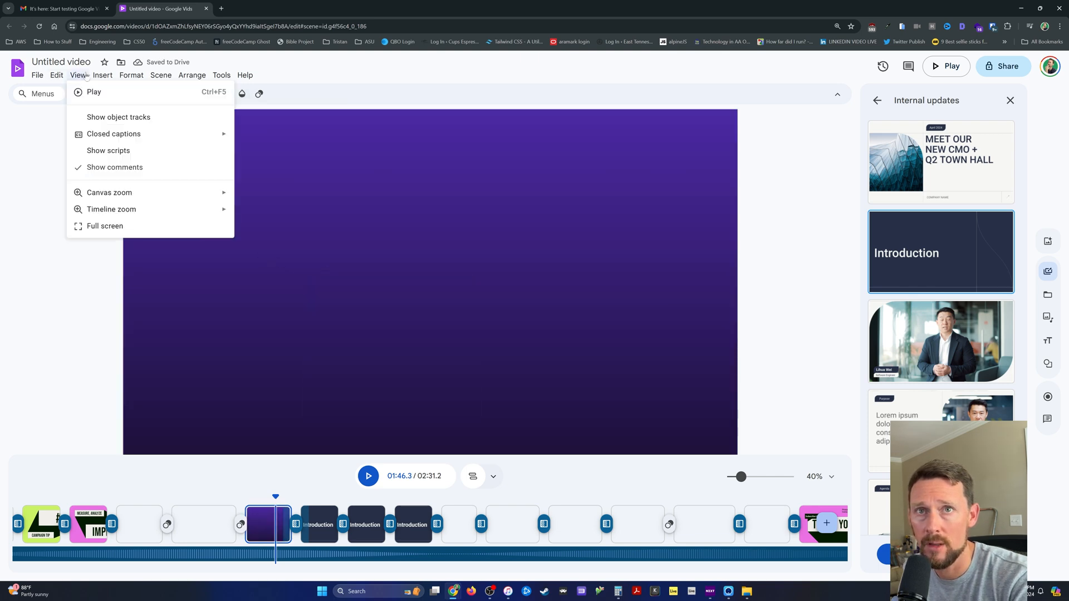
mouse_move(108, 78)
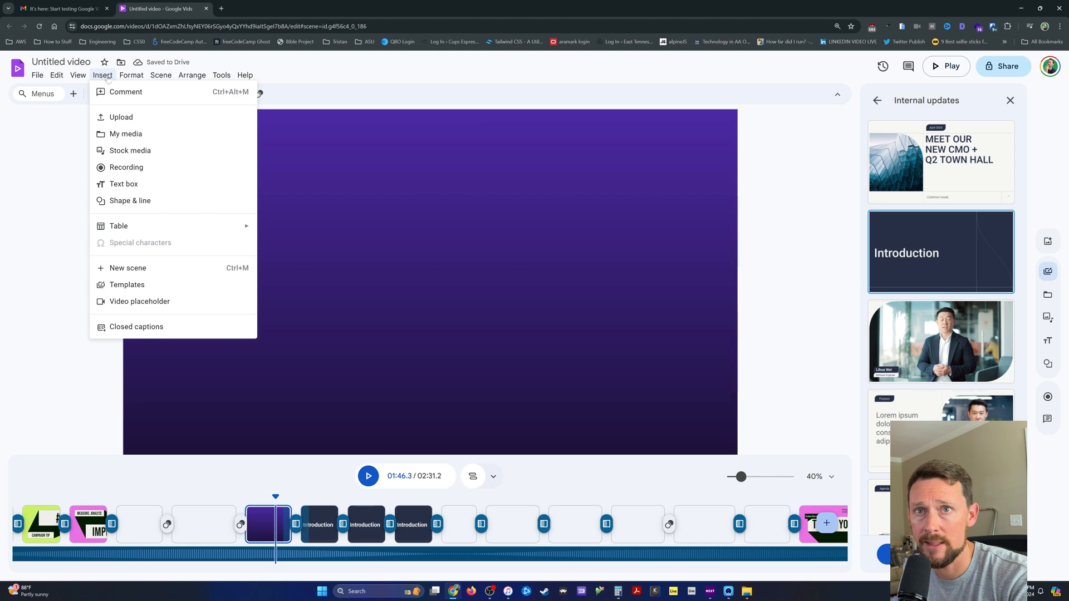
left_click(167, 184)
left_click(173, 177)
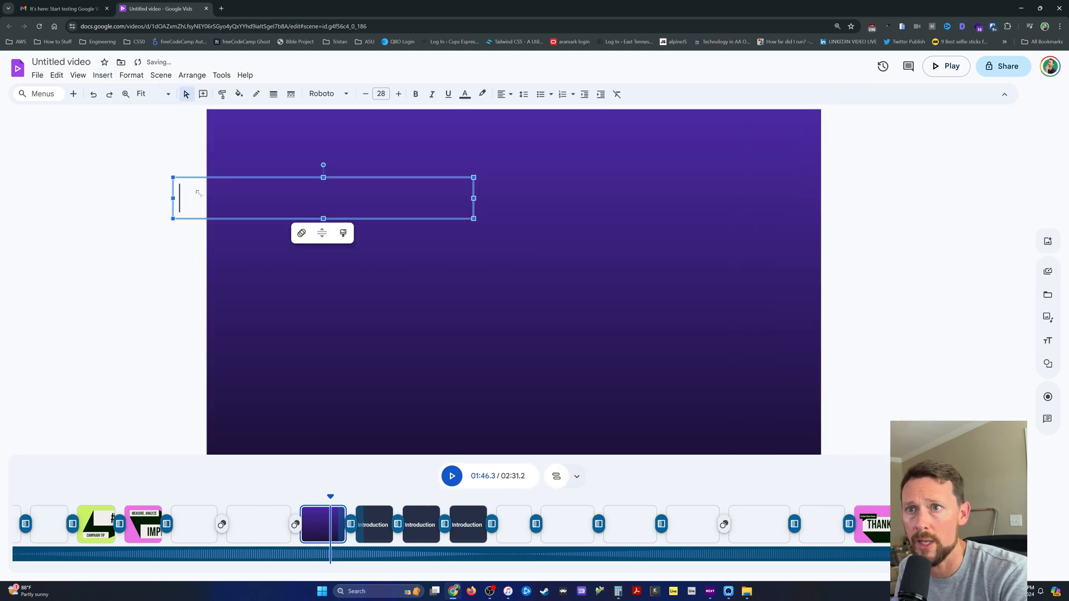
left_click_drag(338, 177, 548, 141)
type("S")
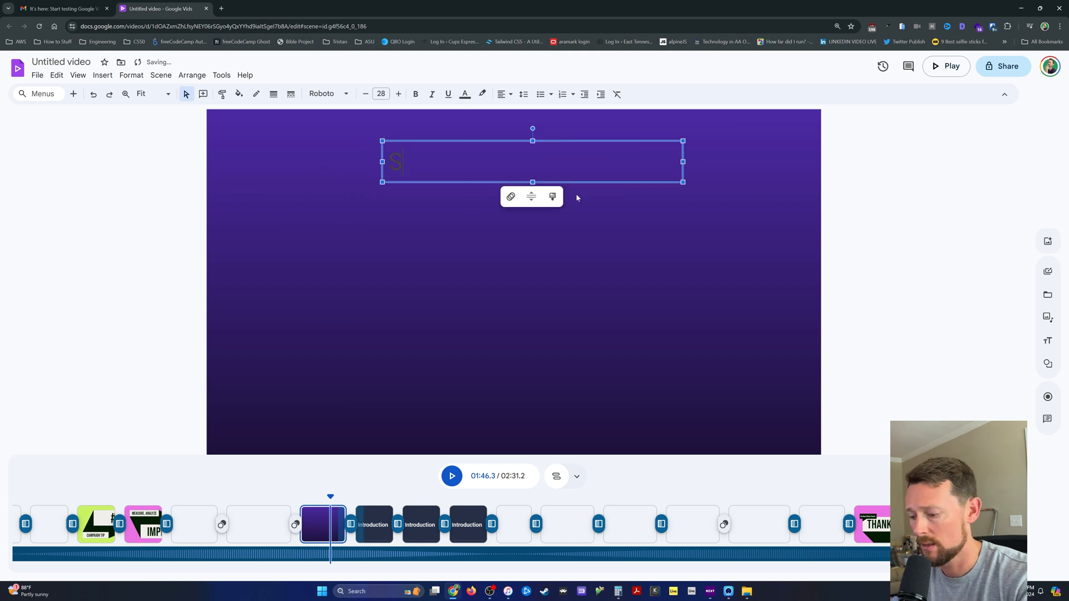
type("ample")
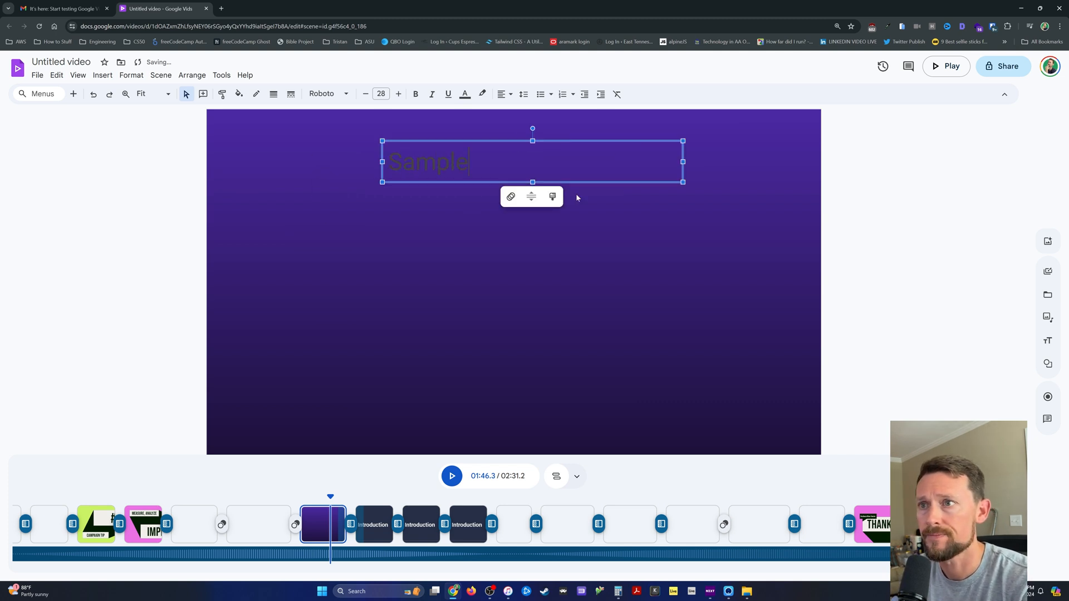
Format the "Sample" text in white with a bold weight of the Lexend Deca font
left_click(466, 97)
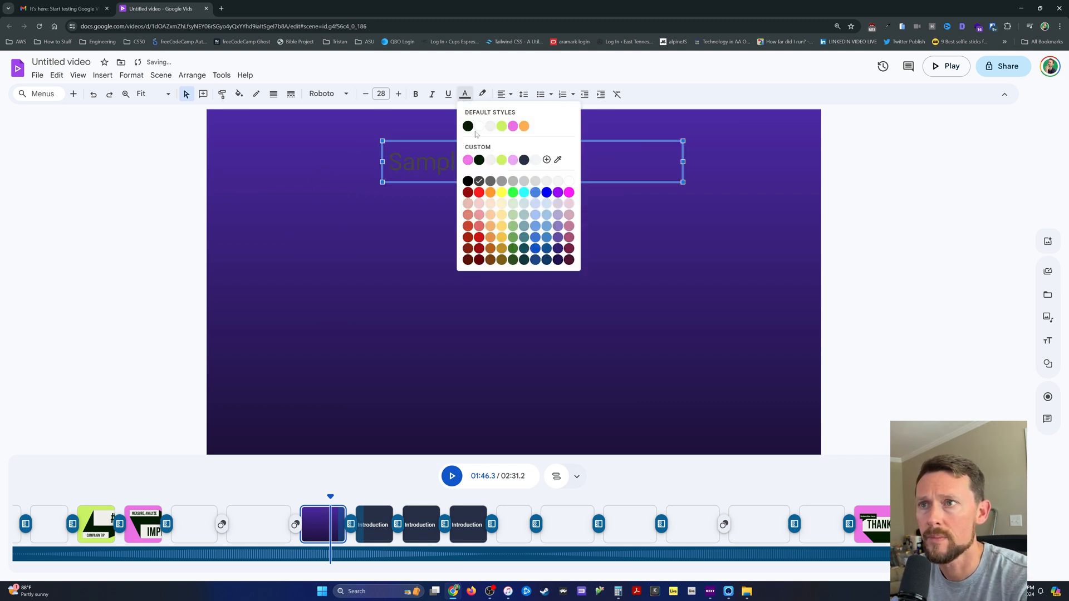
left_click(478, 128)
left_click(345, 94)
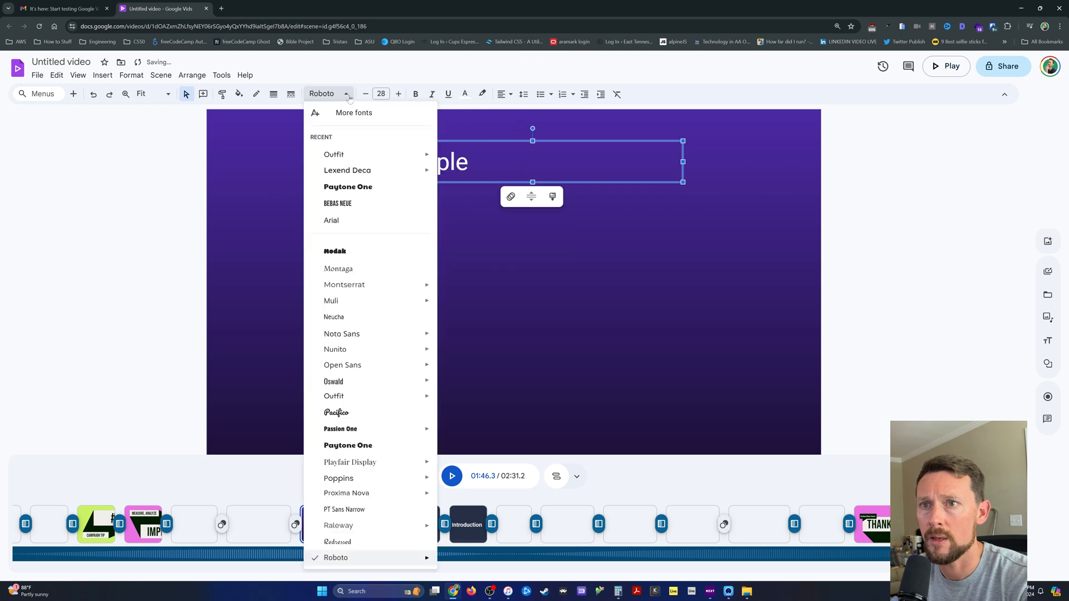
mouse_move(379, 170)
left_click(476, 293)
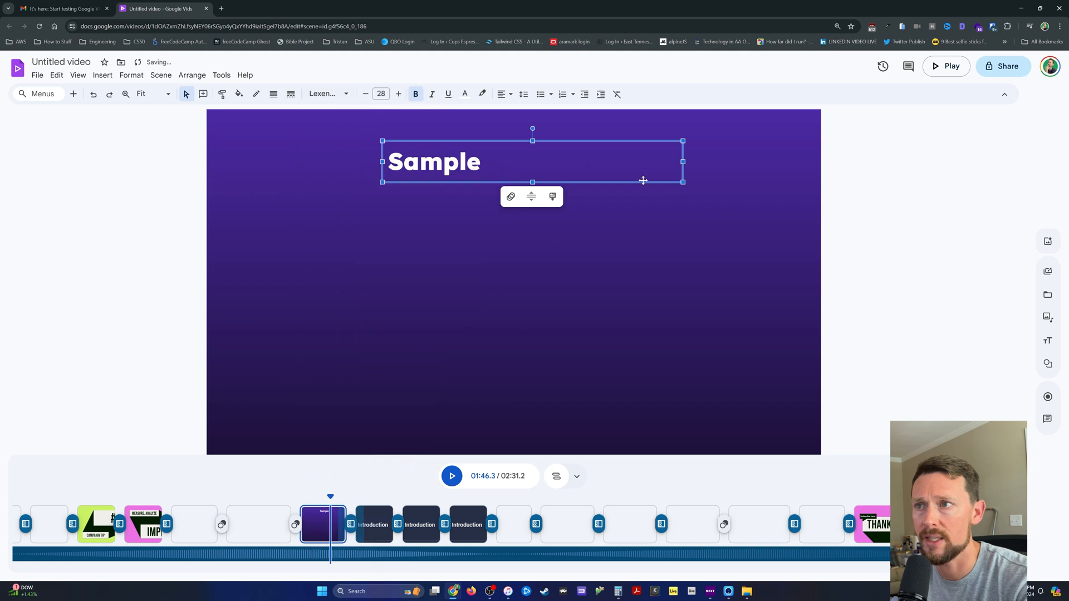
Centre the "Sample" text at font size 50 and shift its box to the horizontal middle of the scene
left_click(510, 98)
left_click(519, 112)
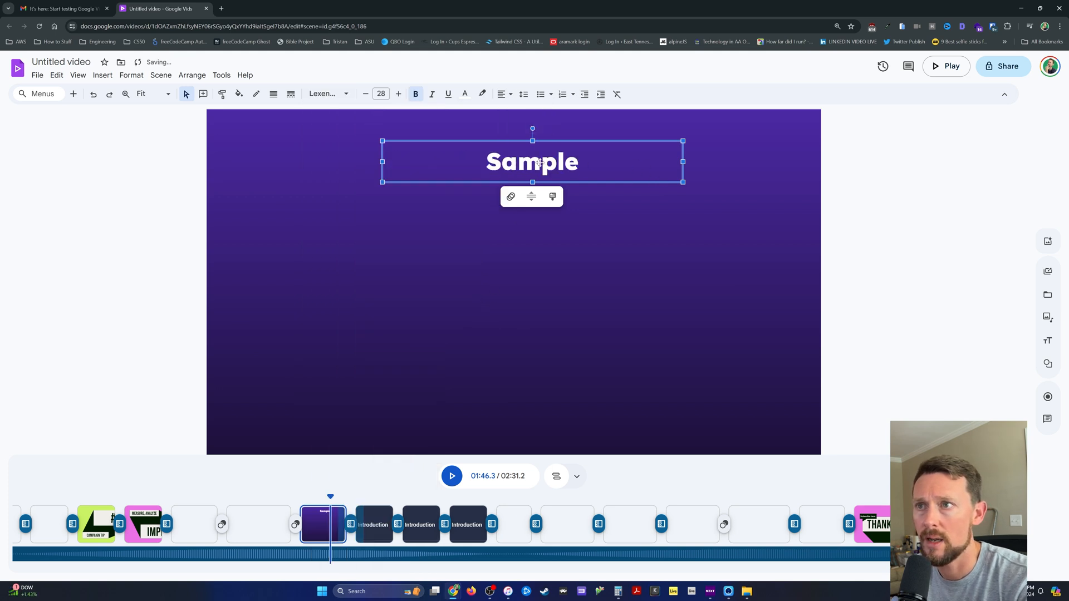
left_click(381, 94)
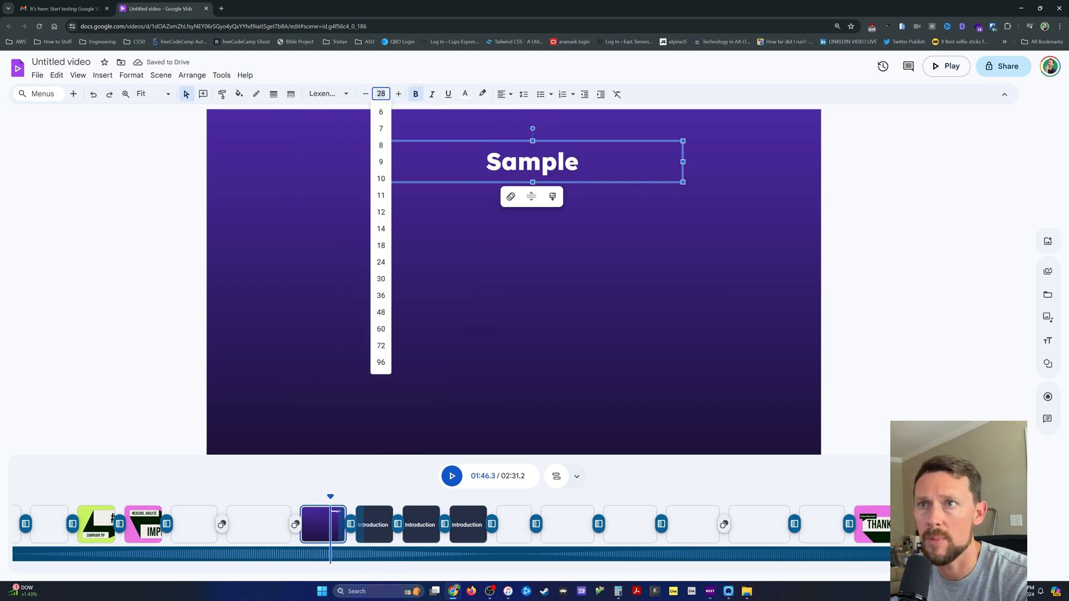
type("50")
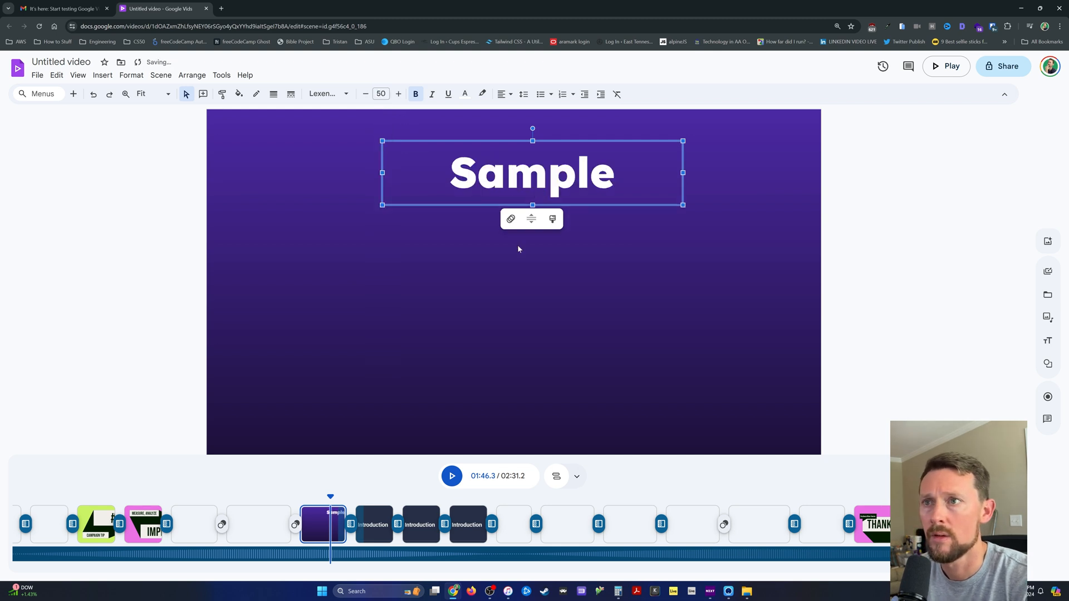
key("Return")
left_click_drag(560, 141, 547, 142)
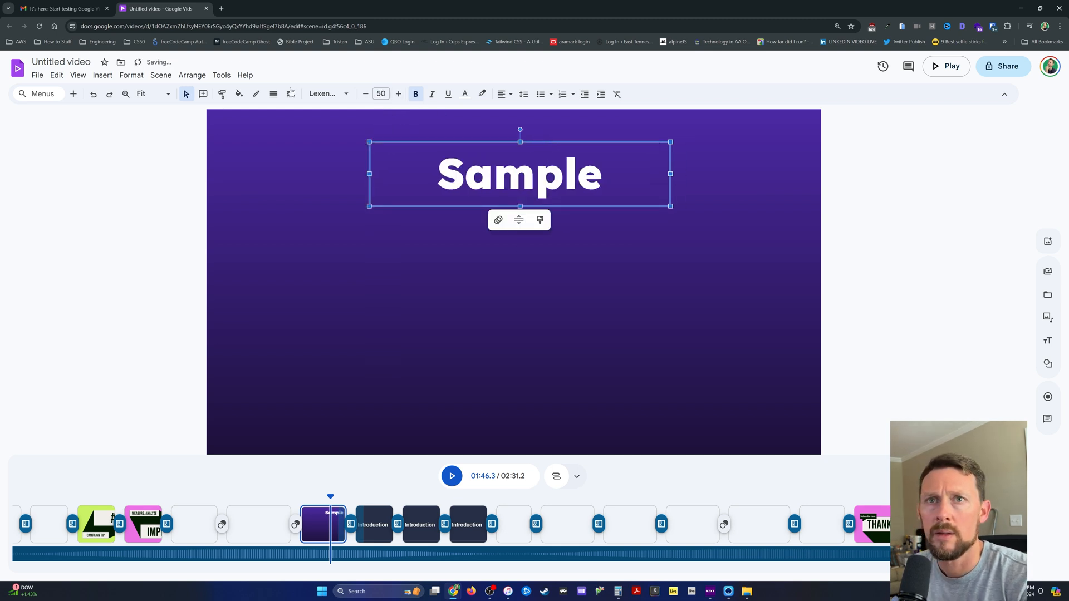
left_click(291, 255)
Record a camera clip of about 4 seconds and insert it into the "Sample" scene
left_click(102, 75)
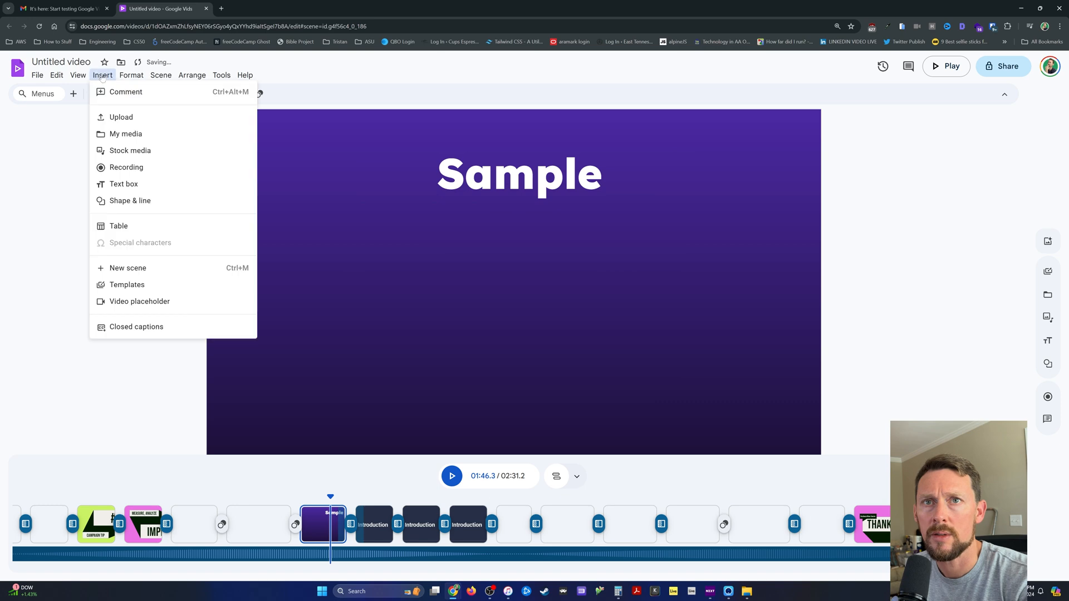
left_click(183, 170)
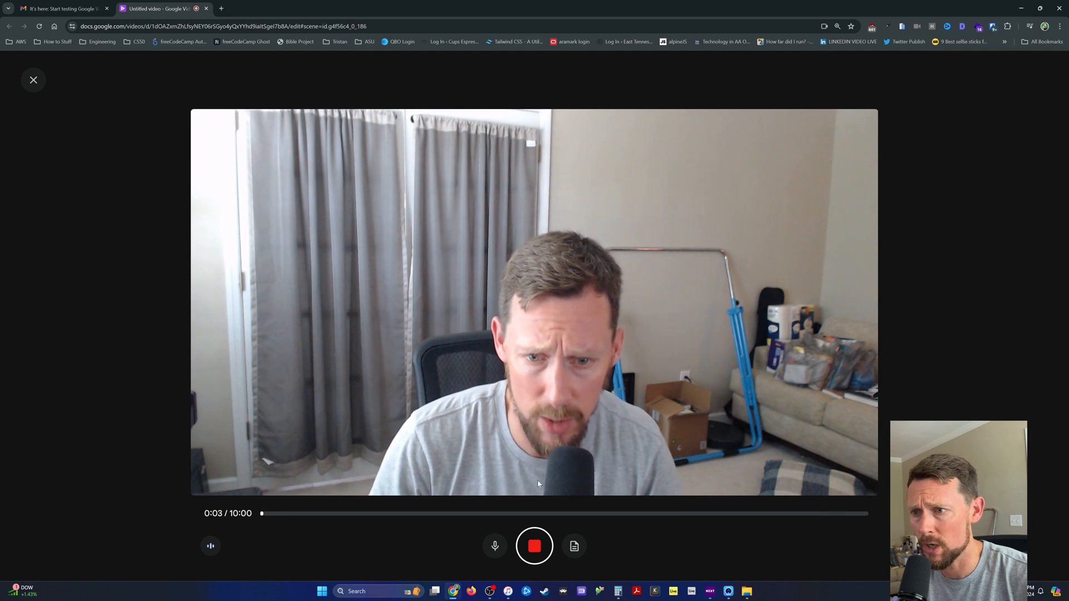
left_click(530, 547)
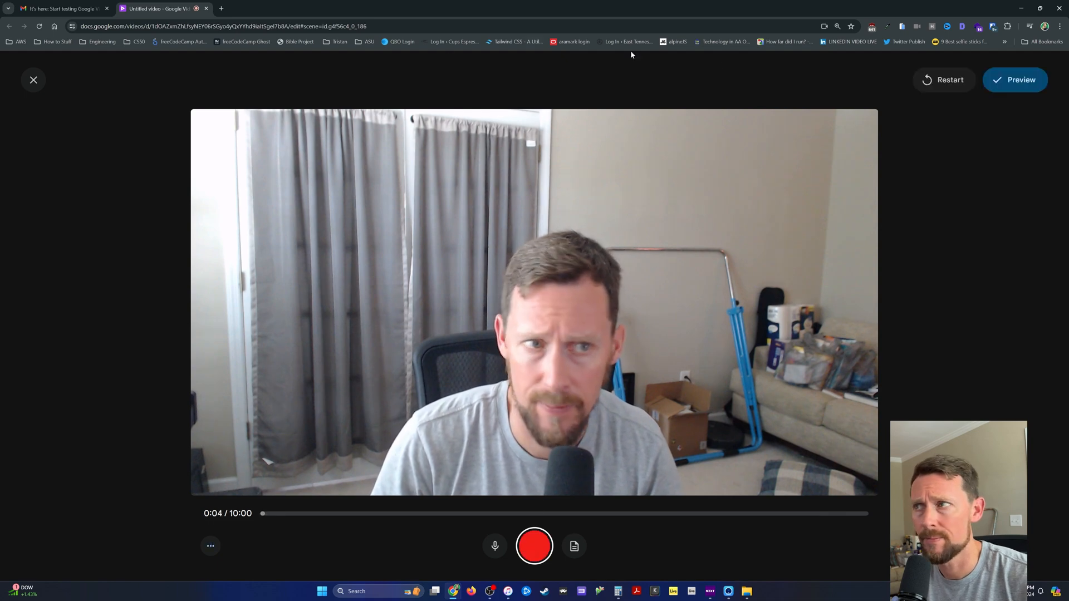
left_click(1024, 81)
left_click(1024, 88)
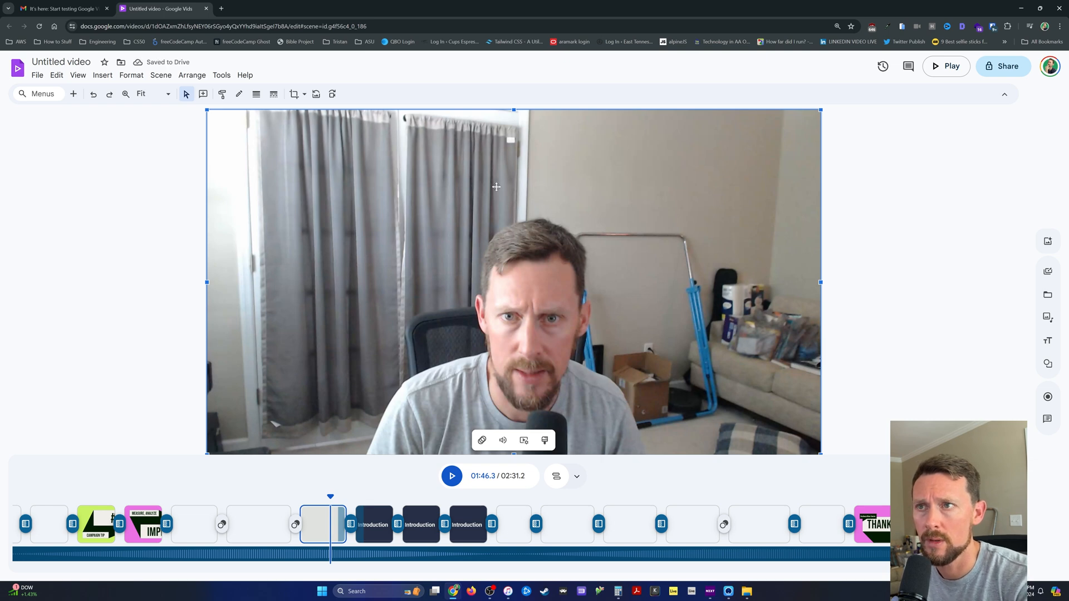
left_click_drag(499, 245, 502, 202)
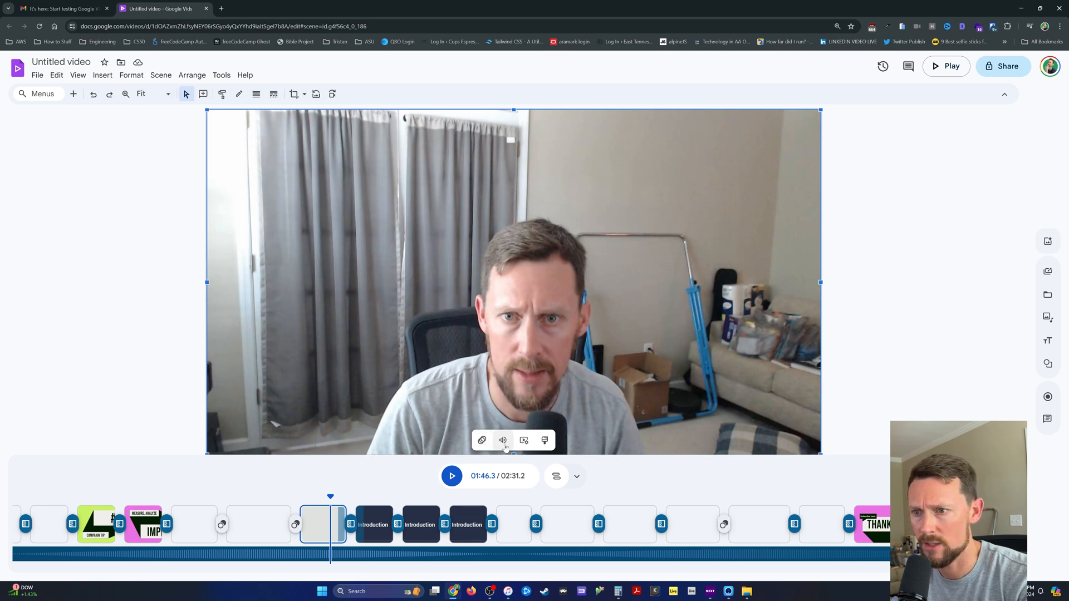
Apply the Scale object animation to the inserted camera clip and preview it
left_click(482, 440)
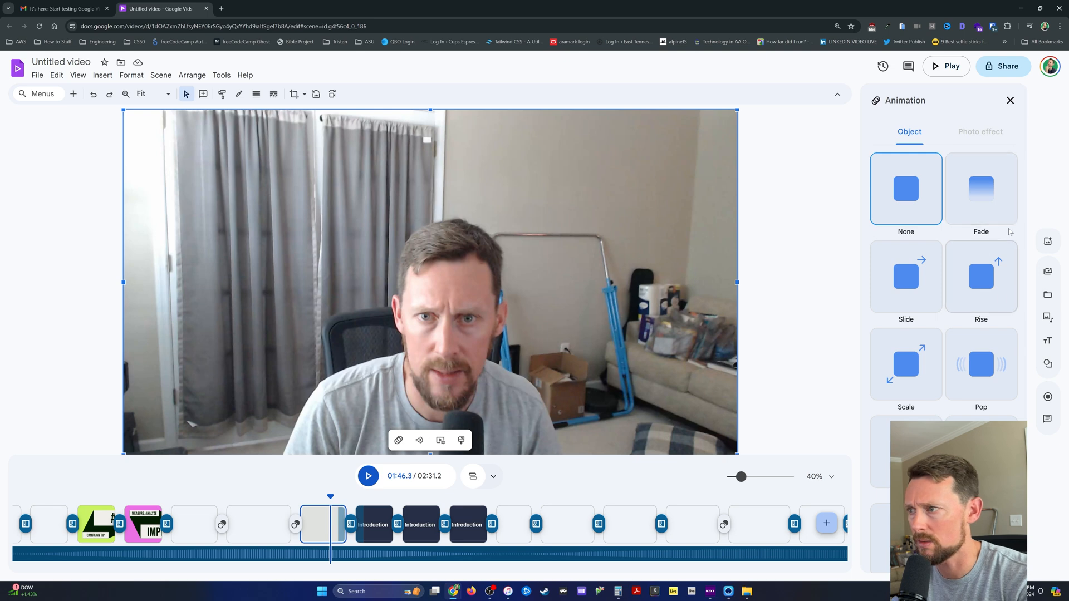
left_click(922, 366)
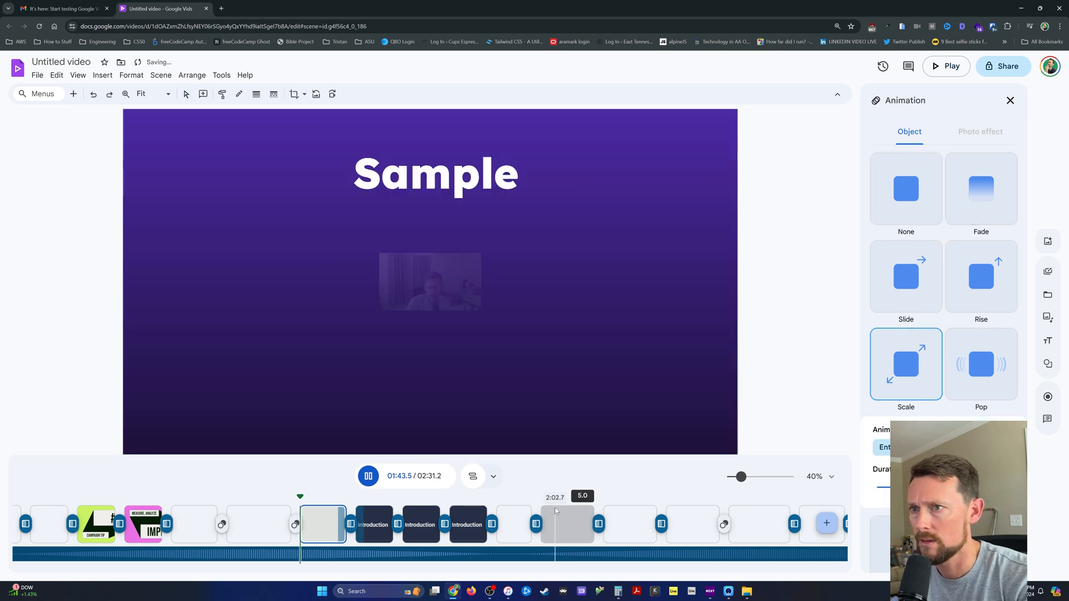
left_click(368, 476)
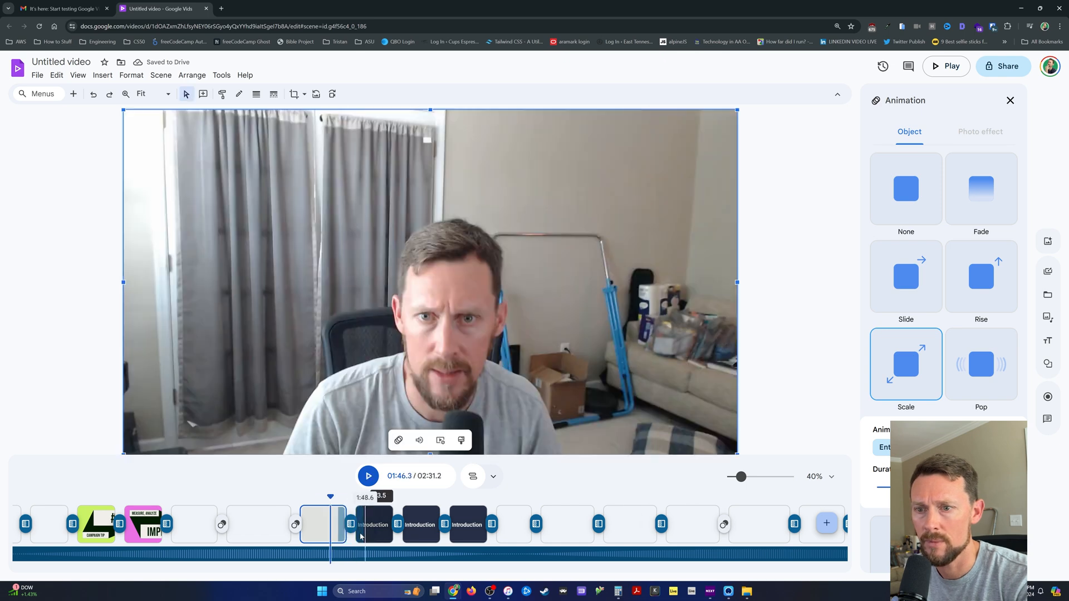
Send the camera clip in the "Sample" scene to the back, behind the title text
left_click(317, 495)
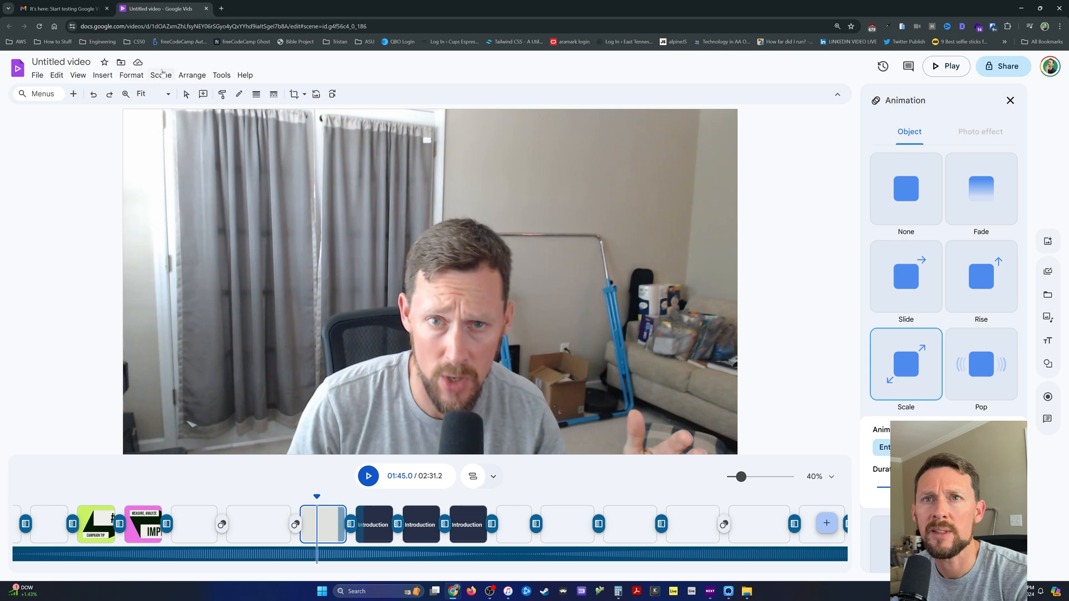
left_click(162, 71)
mouse_move(192, 74)
mouse_move(206, 97)
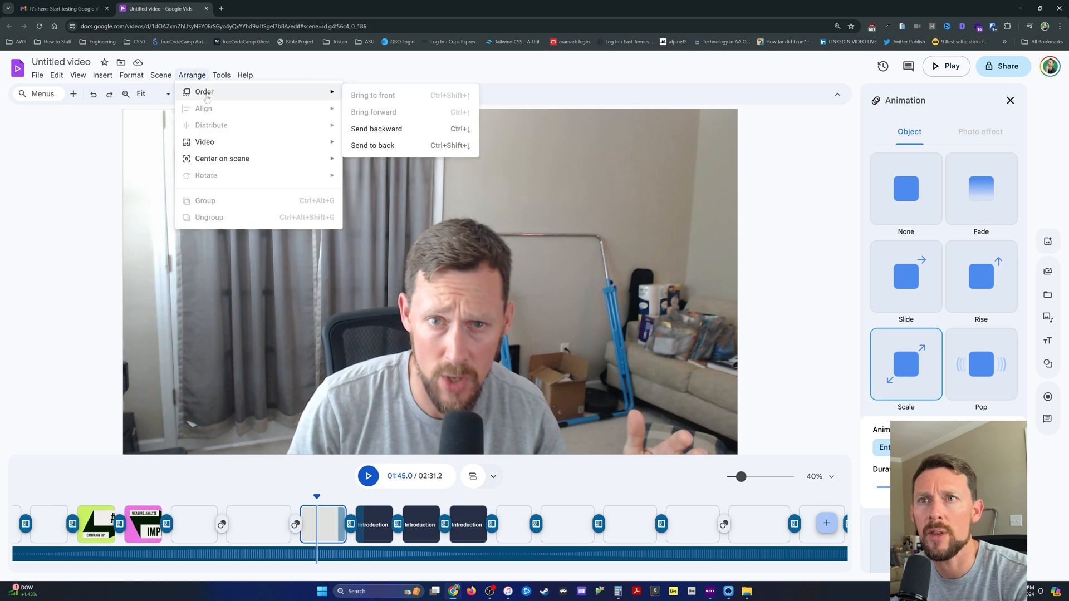
left_click(419, 150)
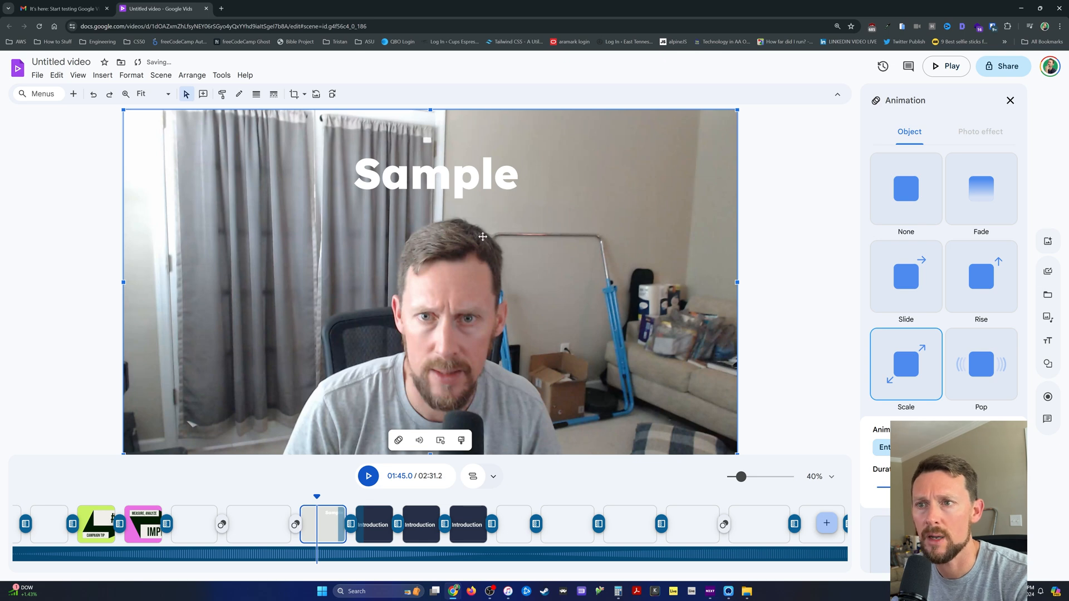
Shrink the camera clip and centre it below the "Sample" text, which is moved to the top of the scene
left_click_drag(737, 109, 605, 186)
left_click(479, 172)
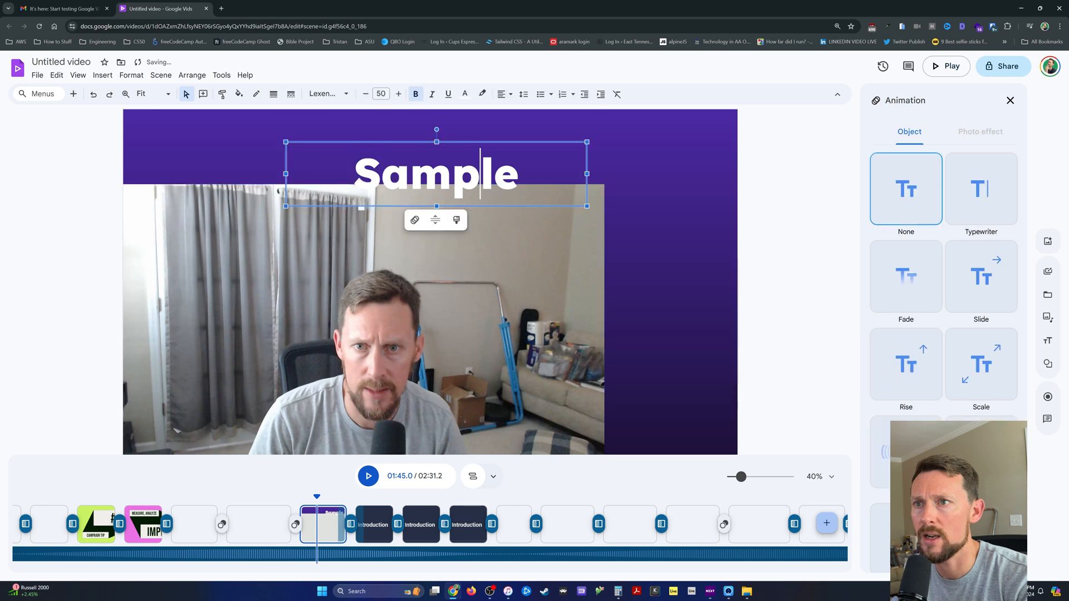
left_click_drag(549, 142, 560, 110)
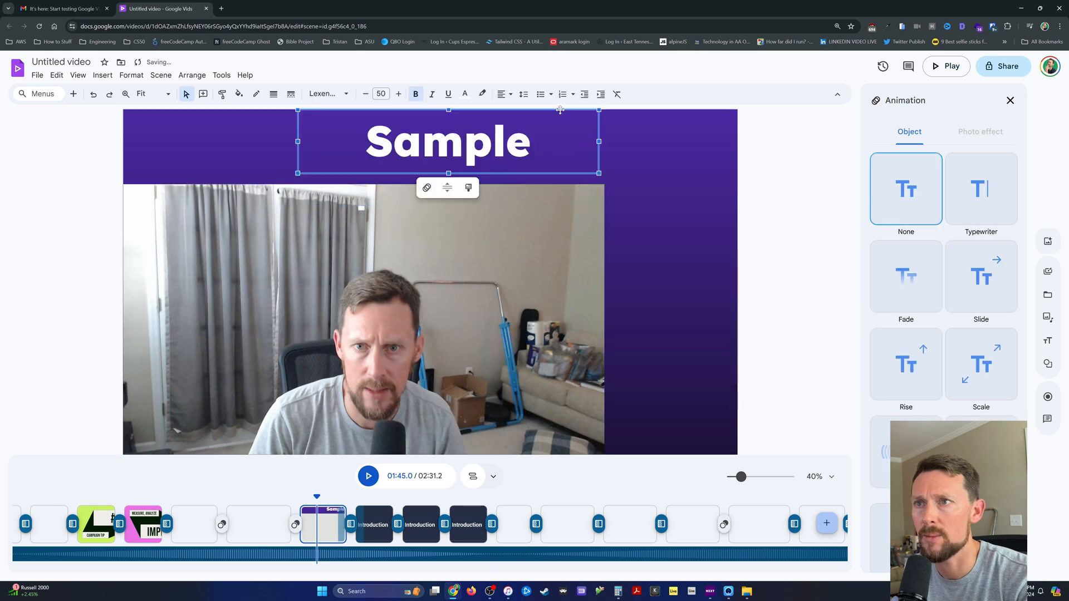
left_click(516, 225)
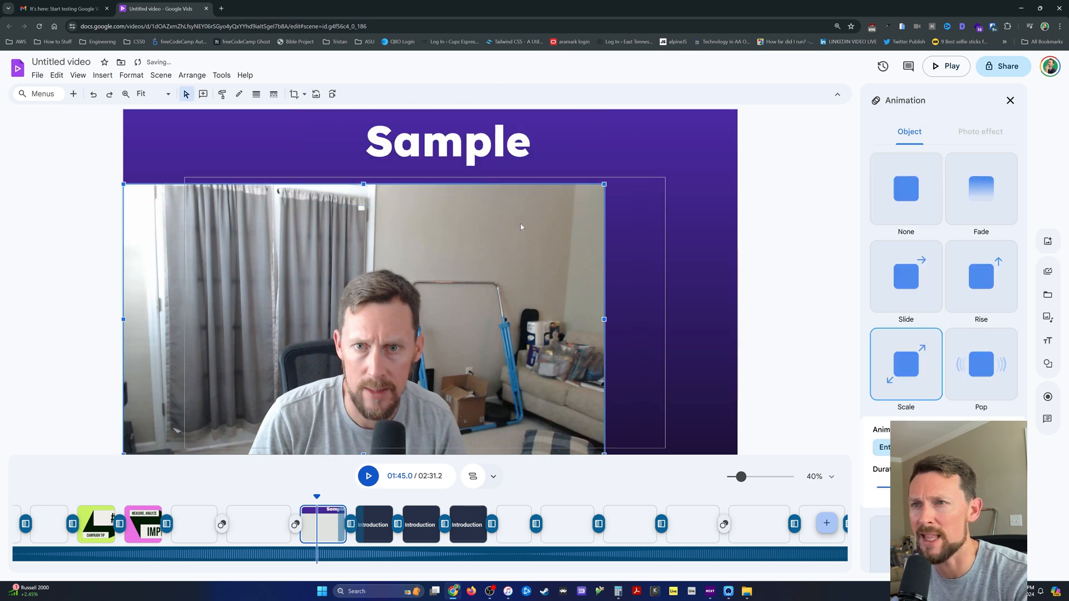
left_click_drag(516, 222, 524, 222)
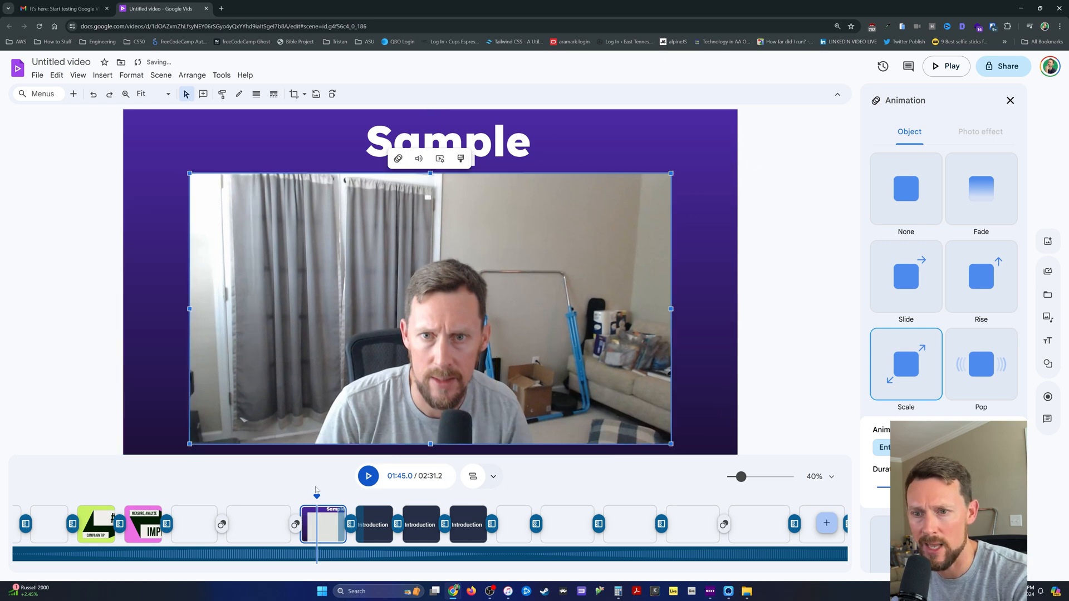
Preview the "Sample" scene and apply a Dissolve transition between the preceding scene and it
left_click_drag(318, 493, 280, 495)
left_click(369, 478)
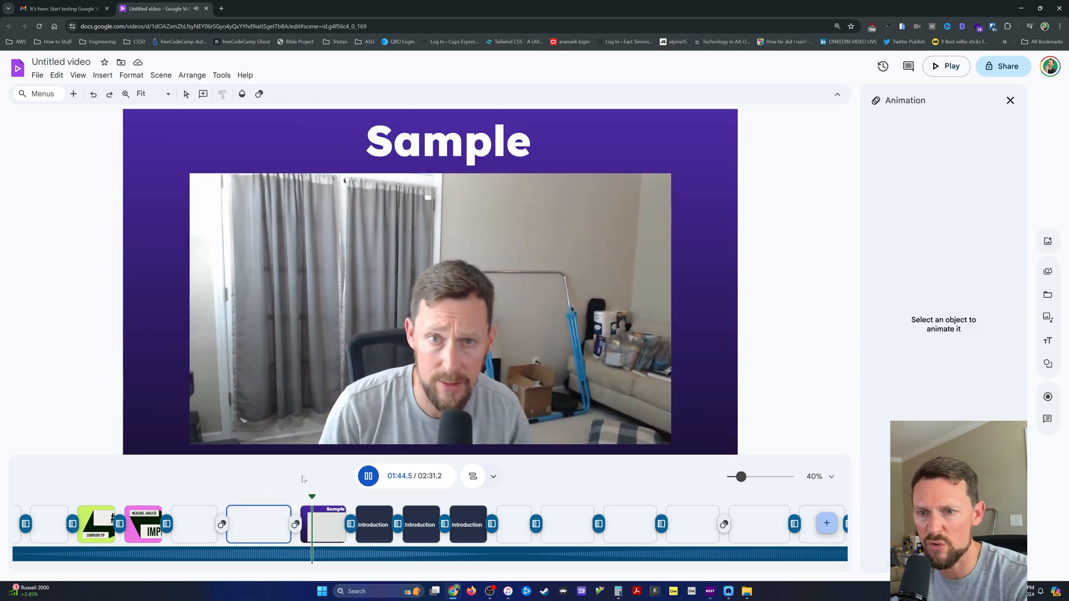
left_click(295, 523)
left_click(367, 477)
left_click(323, 523)
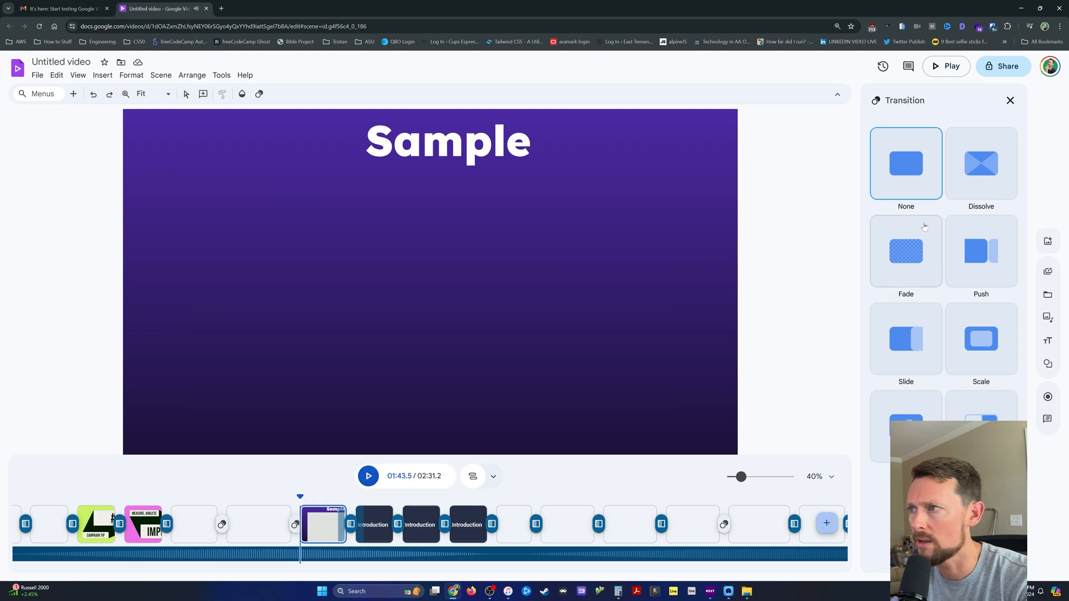
left_click(1011, 161)
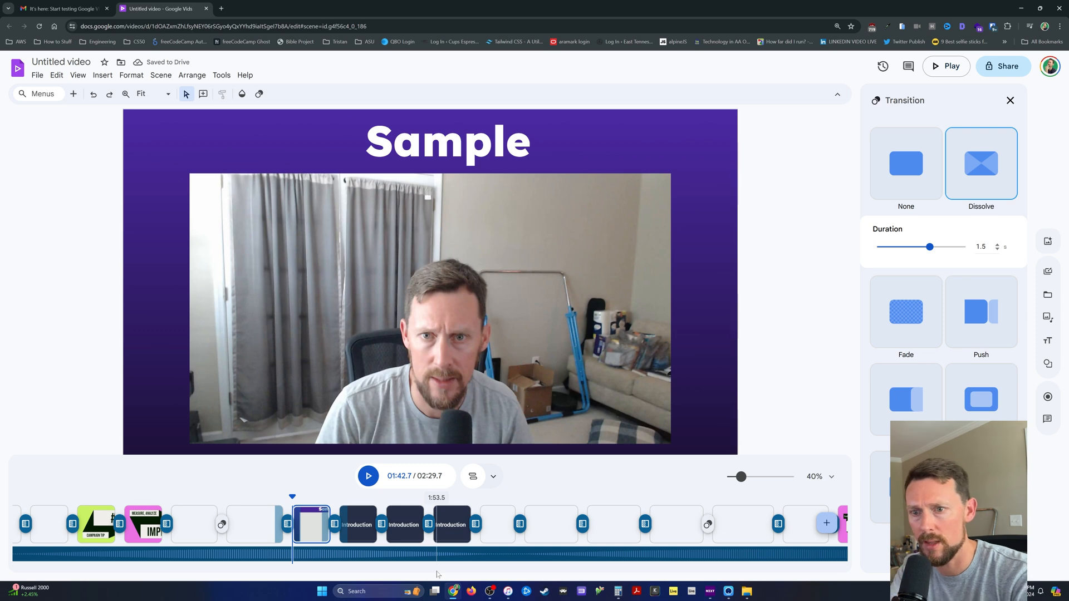
Preview the Dissolve transition by playing from 01:41.6 to about 01:47.0
left_click_drag(292, 497, 271, 496)
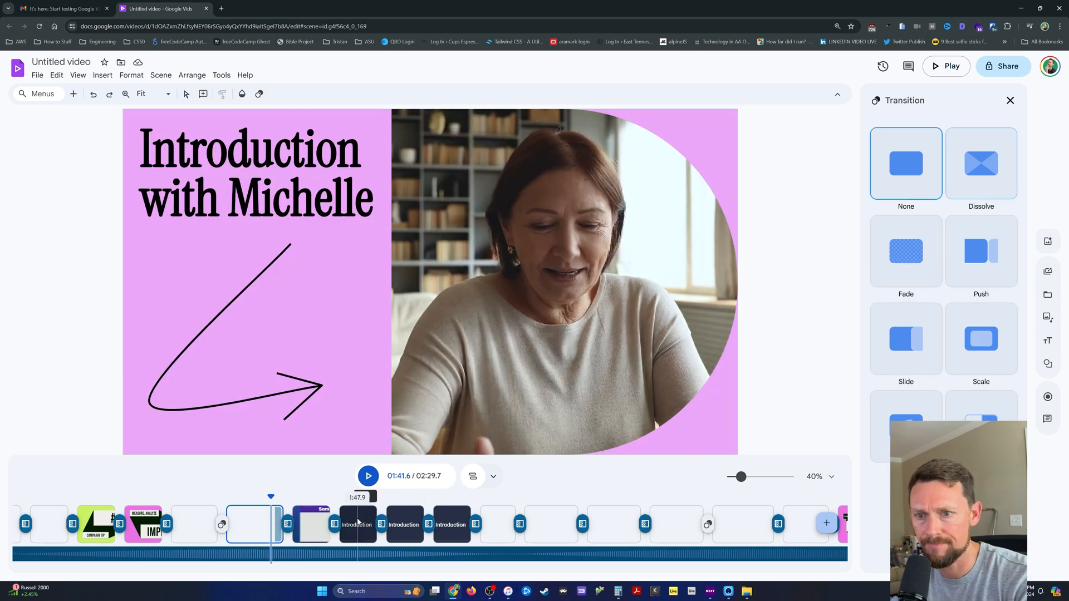
left_click(367, 476)
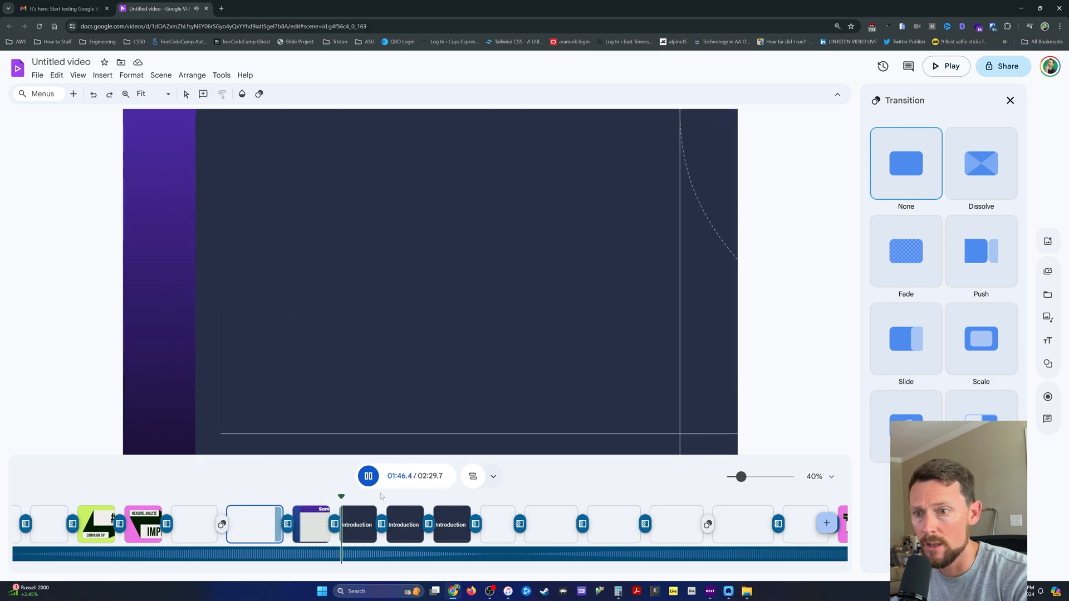
left_click(376, 471)
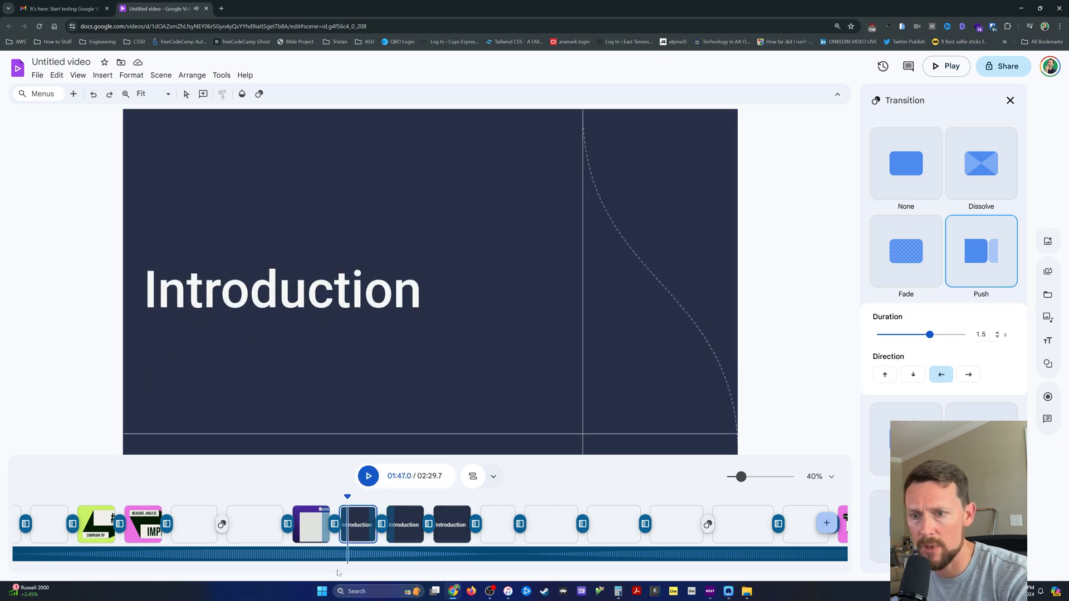
Open the sound settings of the background music track and zoom the timeline out to 10%
left_click(332, 558)
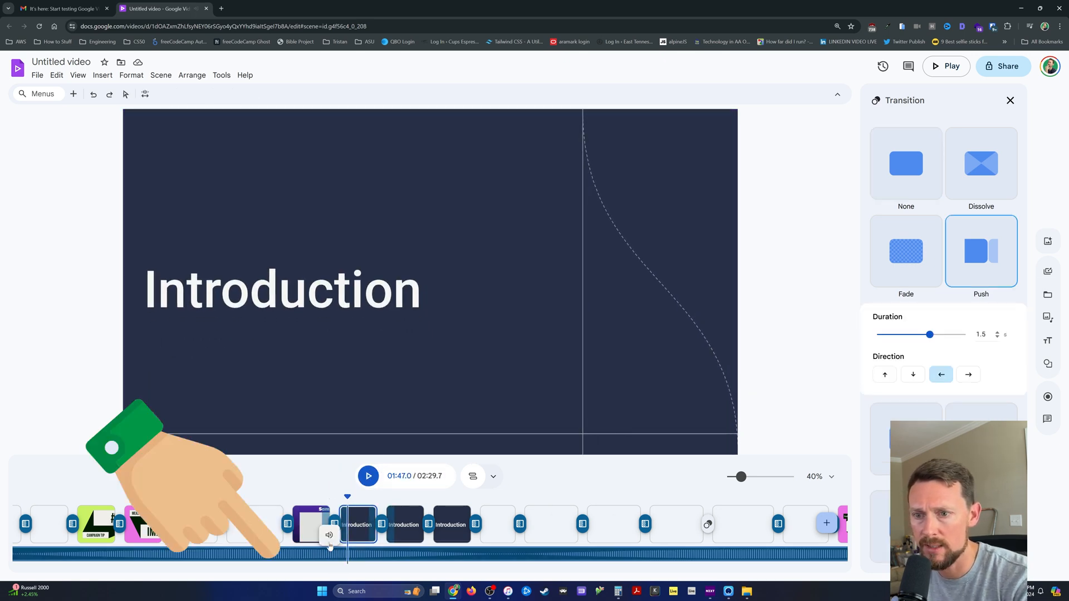
left_click(329, 540)
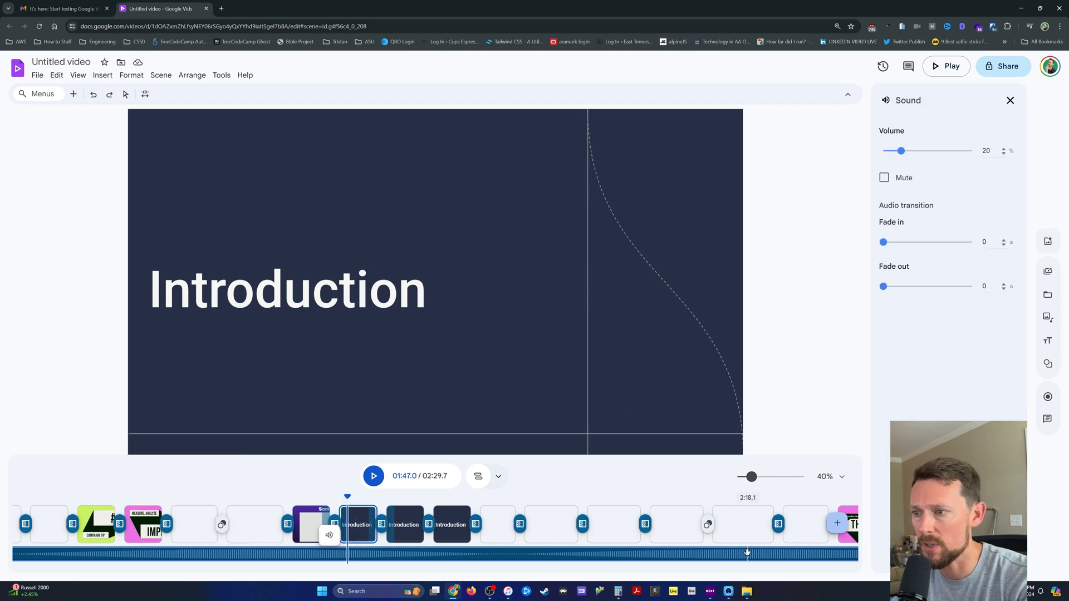
scroll(747, 552, "down", 2)
scroll(747, 553, "up", 2)
scroll(747, 552, "down", 1)
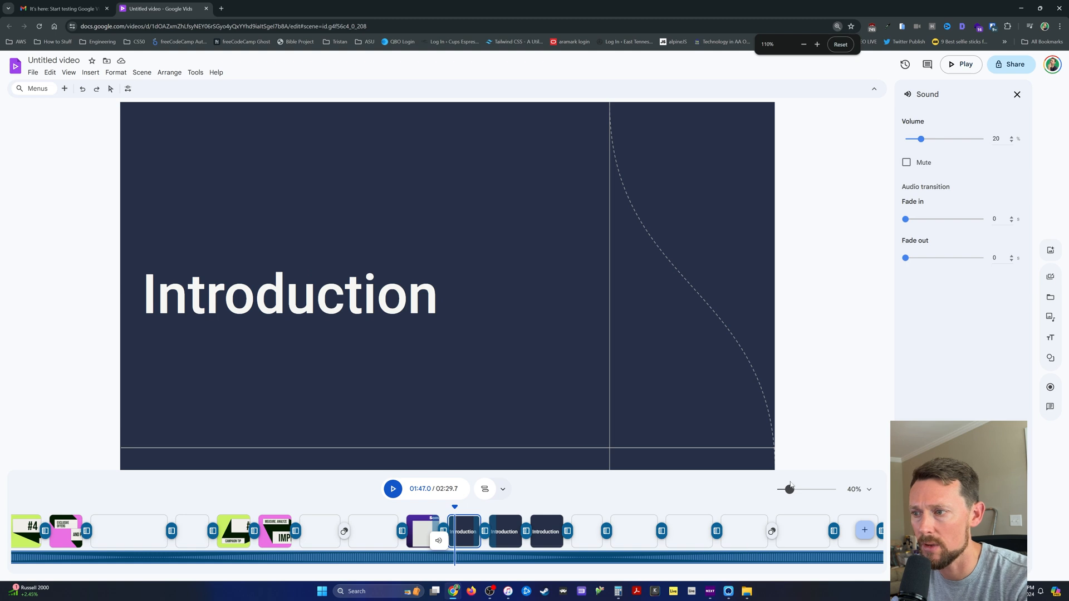
left_click_drag(789, 489, 777, 490)
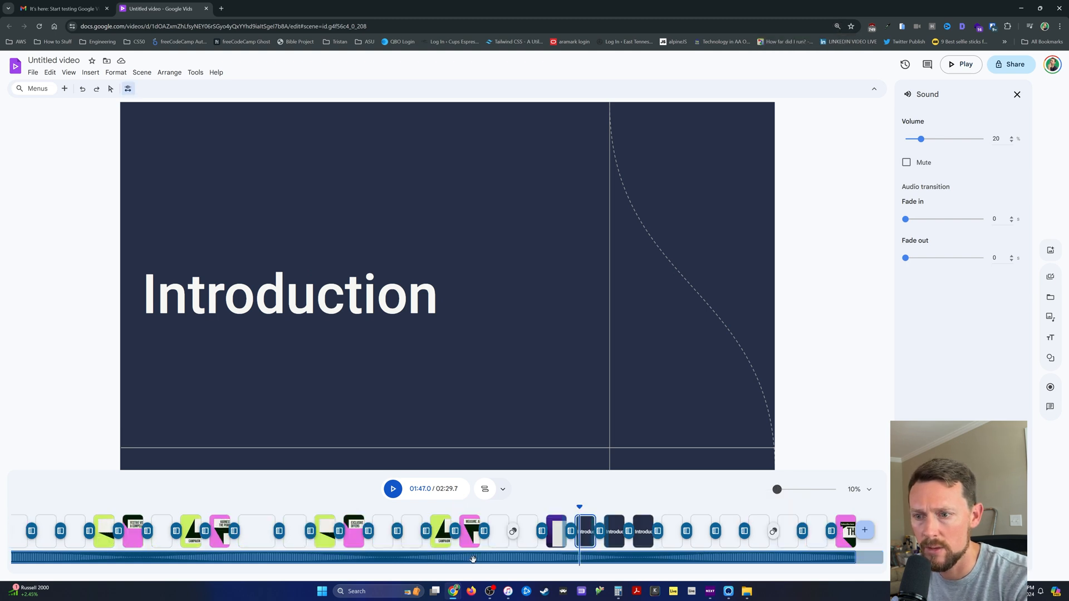
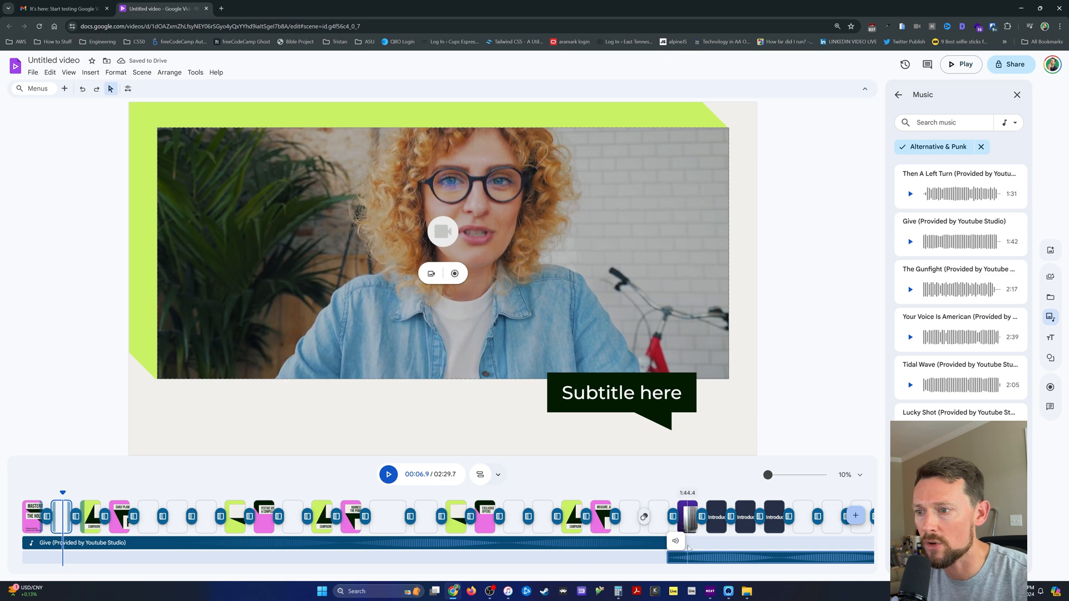
Shift the second "Give" music track to start at about 01:35.5, overlapping the first one, and play the overlap
left_click_drag(700, 550, 658, 560)
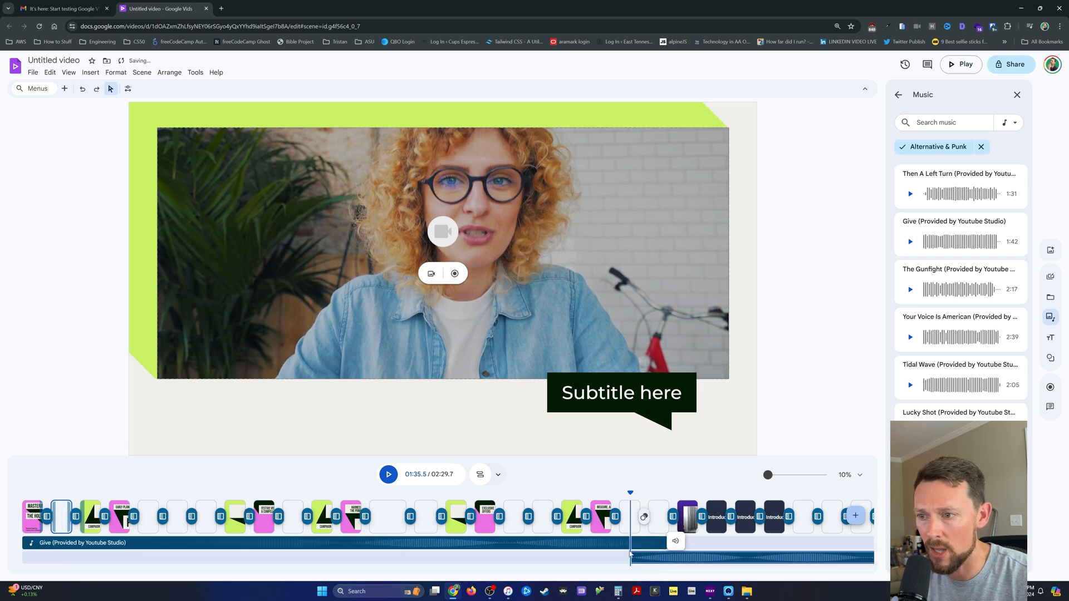
left_click(654, 541)
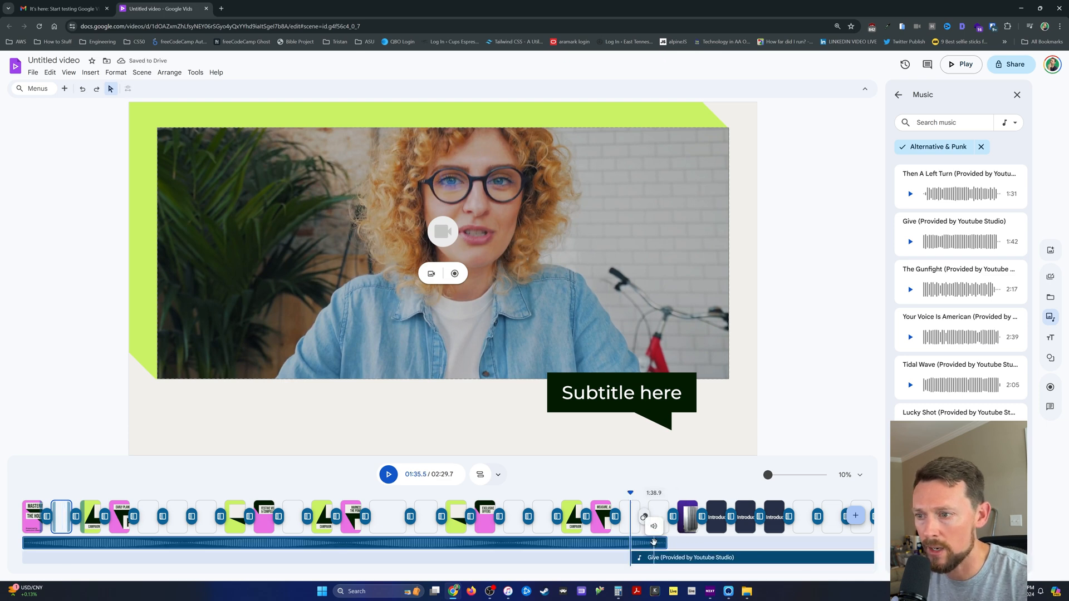
right_click(653, 541)
left_click(611, 493)
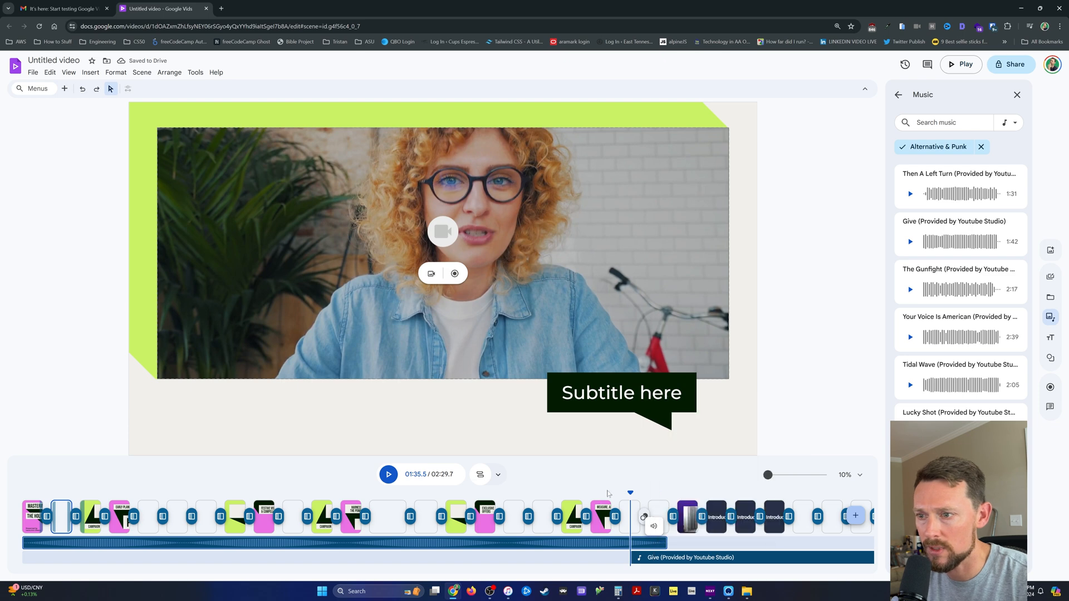
key("space")
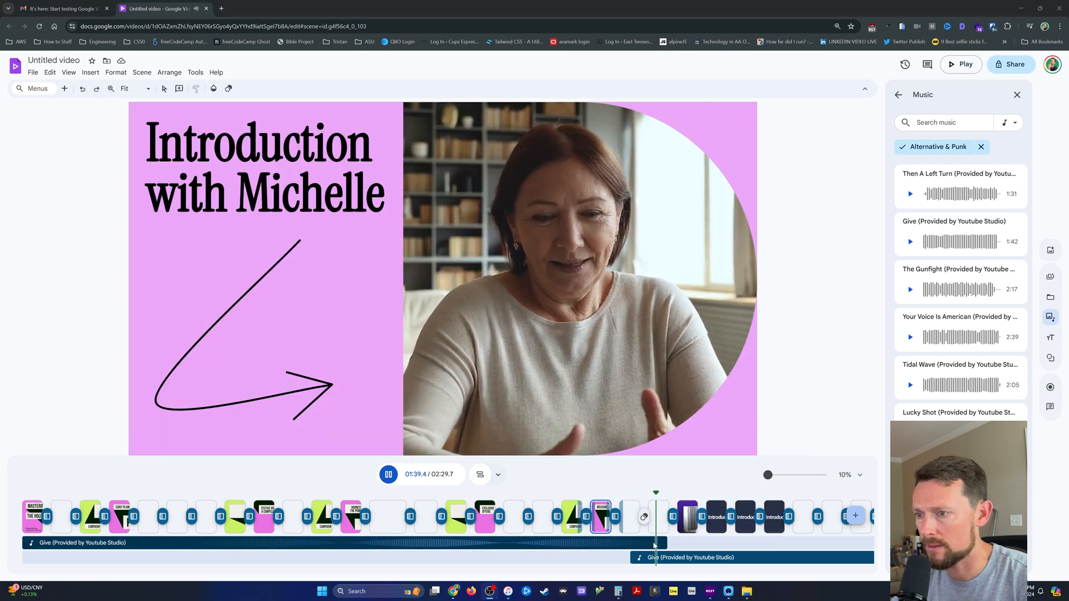
key("space")
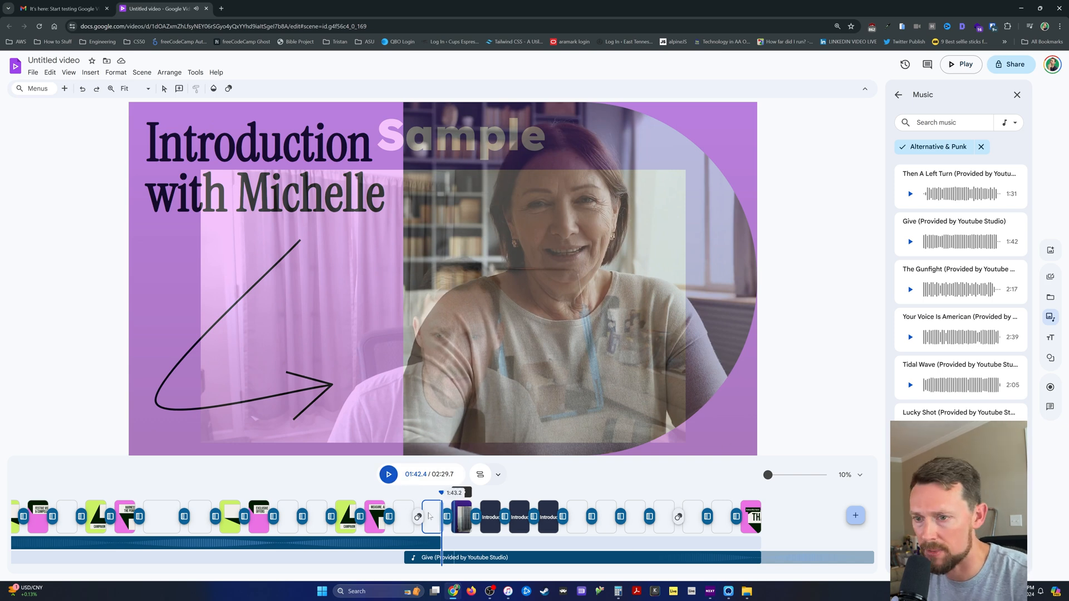
Set the first "Give" music track's audio fade out to 3.32 s
right_click(426, 539)
left_click(453, 533)
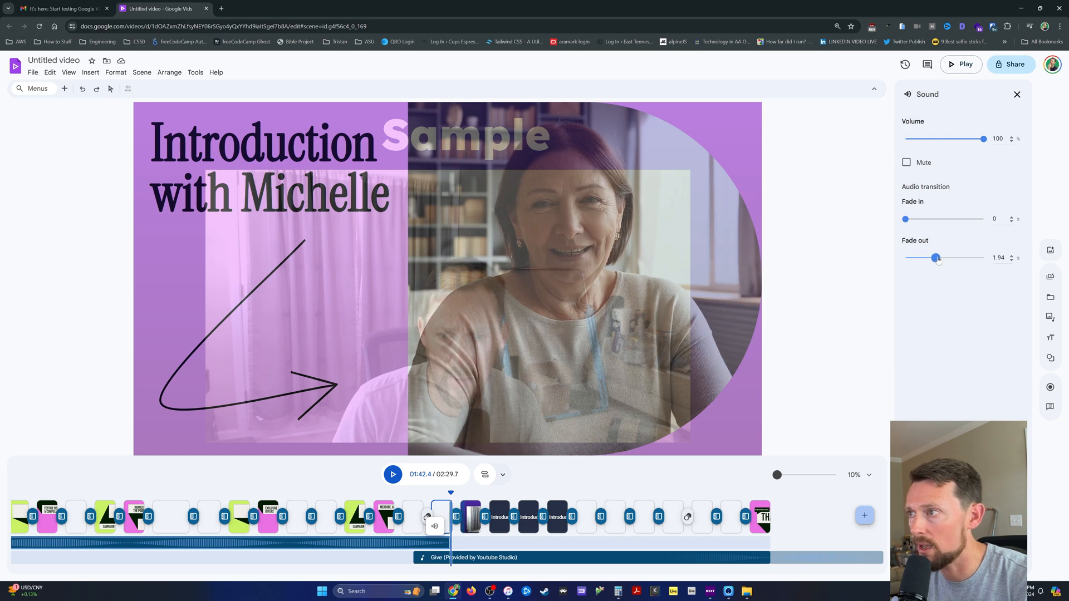
left_click_drag(937, 260, 960, 260)
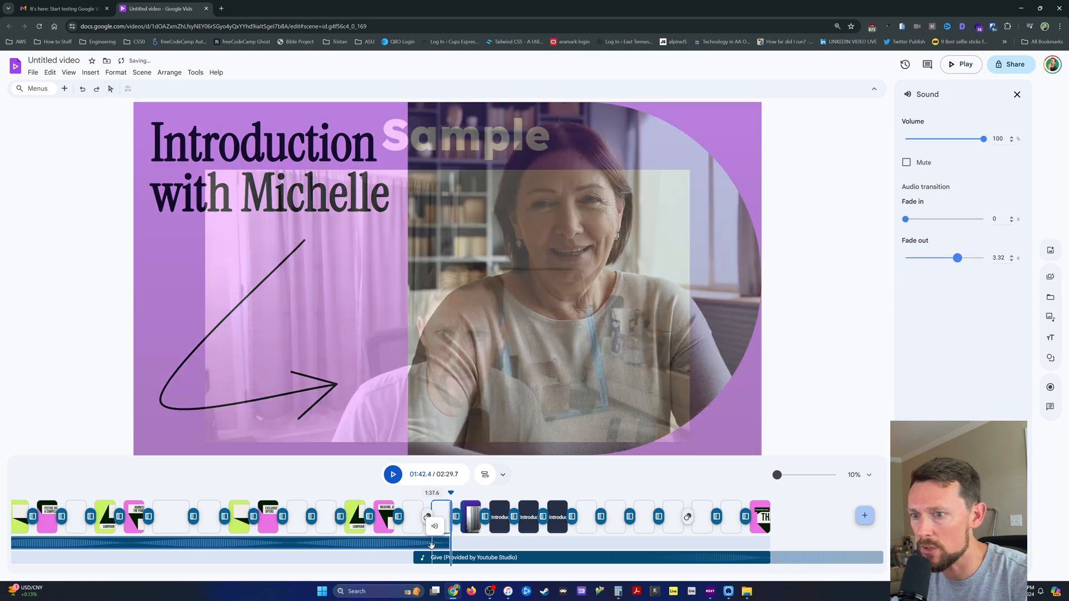
Set the second "Give" music track's audio fade in to 2.26 s
left_click(464, 556)
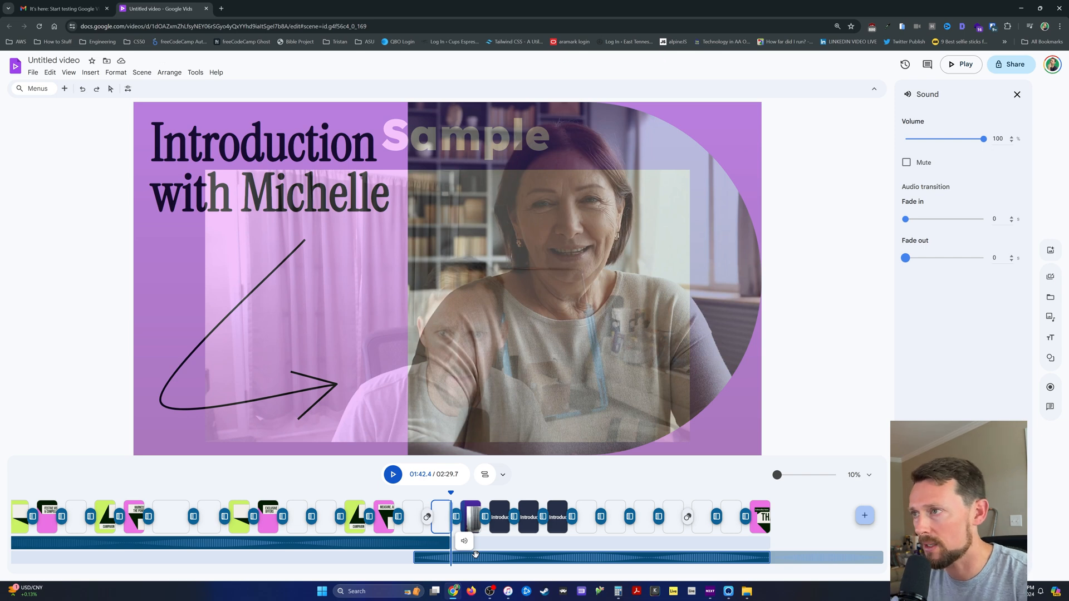
left_click(440, 543)
left_click(453, 552)
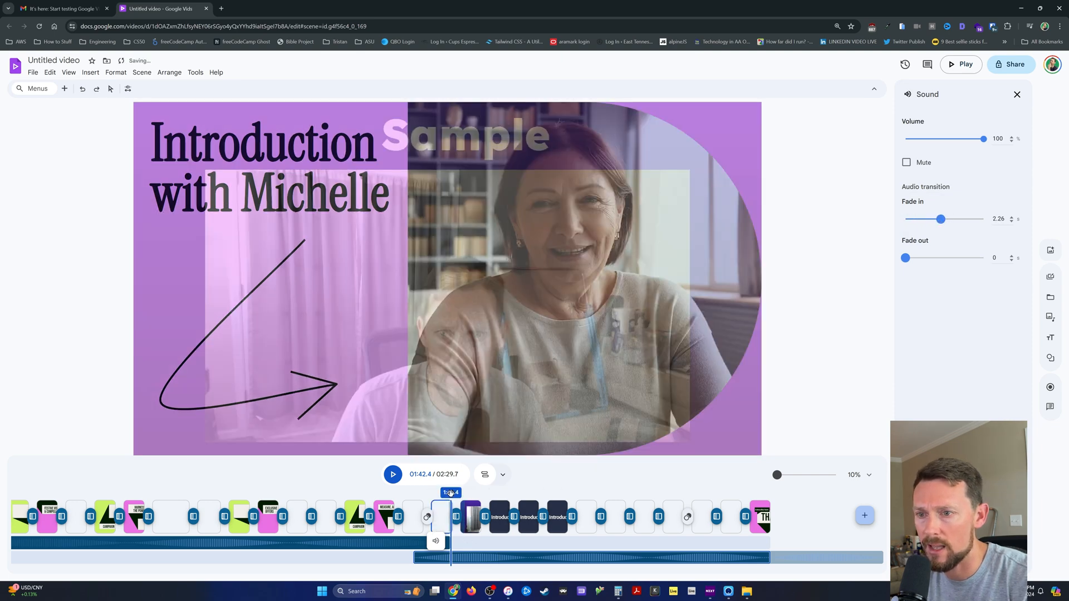
Move the playhead to about 01:36.1 and check the fade settings of both overlapping music tracks
left_click_drag(450, 492, 415, 492)
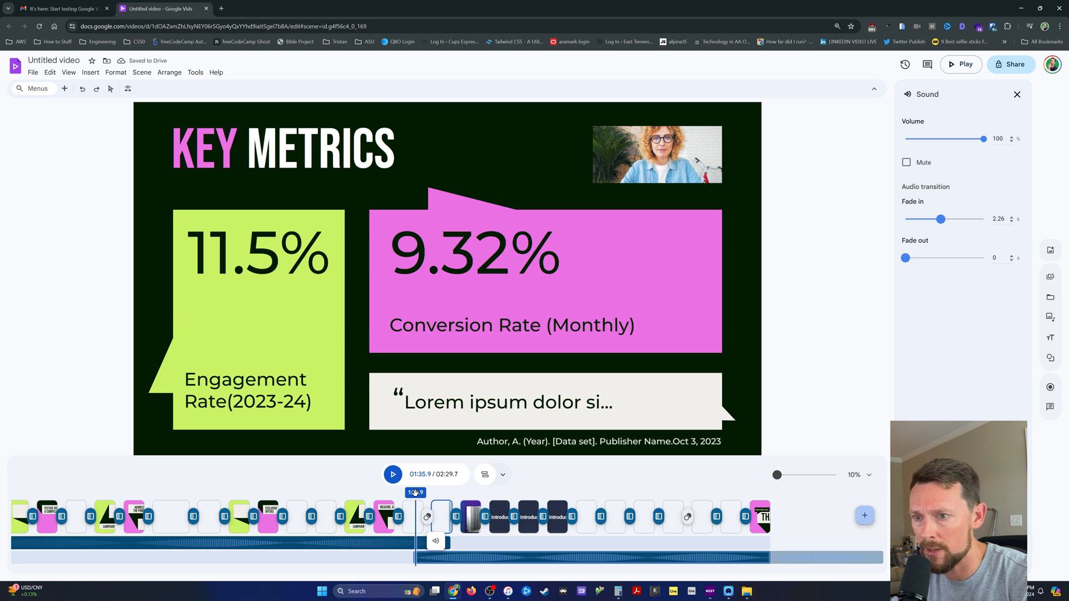
mouse_move(415, 492)
left_mouse_down()
mouse_move(450, 492)
mouse_move(417, 493)
left_mouse_up()
left_click(381, 539)
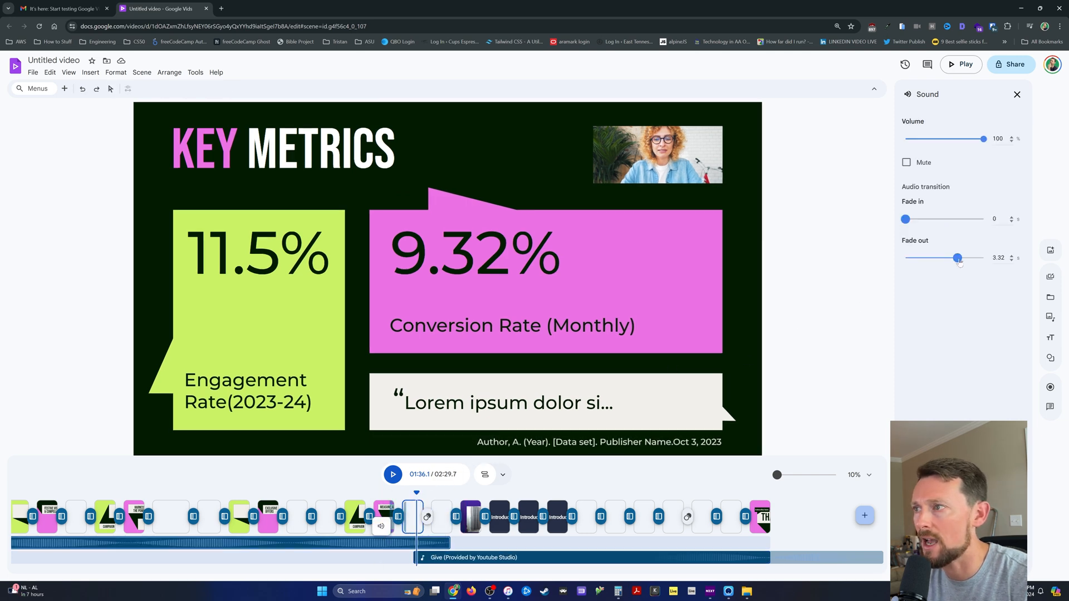
left_click(490, 558)
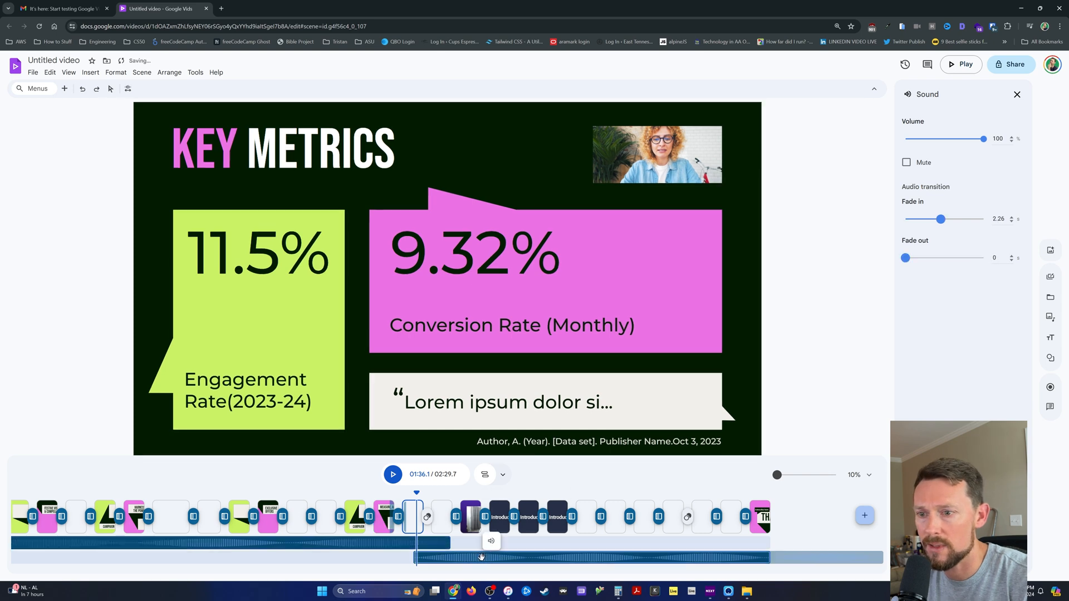
Shift the second "Give" track earlier to start at about 01:29.7 and set its fade in to 5 s
left_click_drag(496, 558, 548, 557)
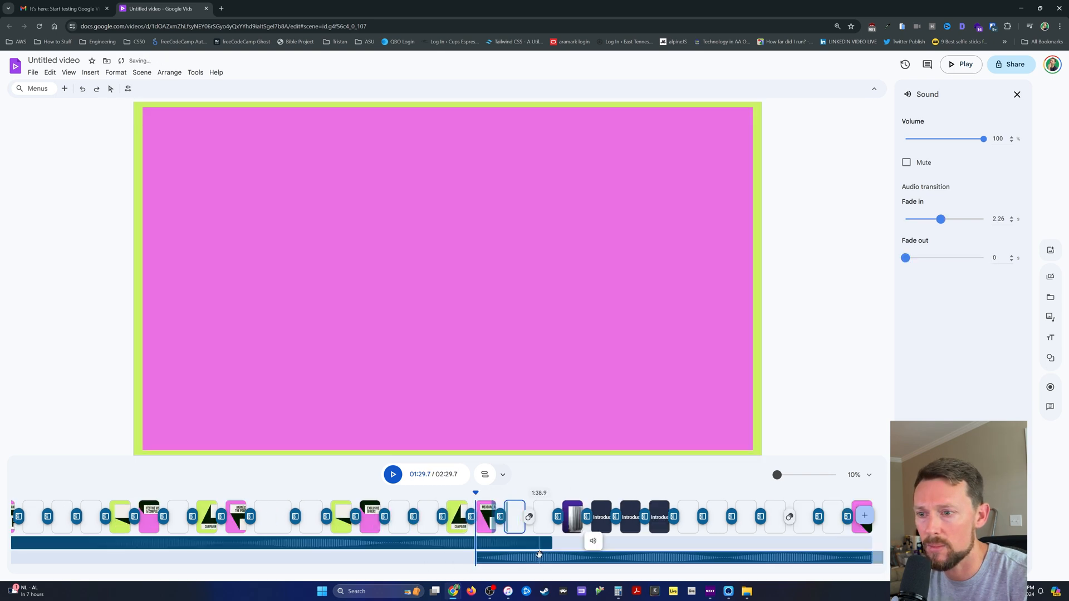
right_click(619, 560)
left_click(939, 220)
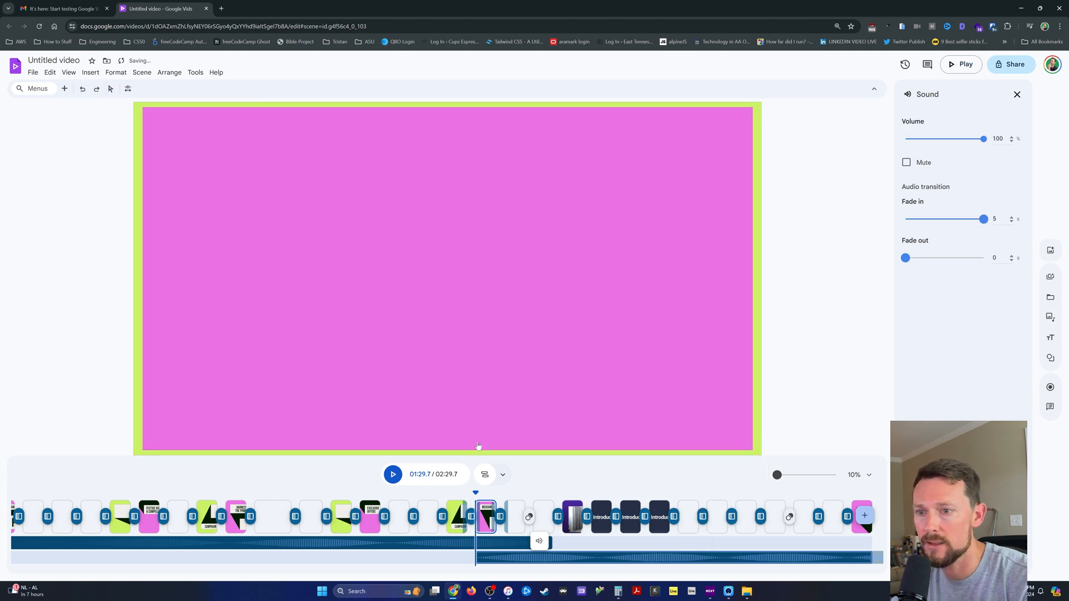
Review the overlapping music tracks up to 01:40.5, close the sound settings and hide the menus
left_click_drag(477, 492, 545, 492)
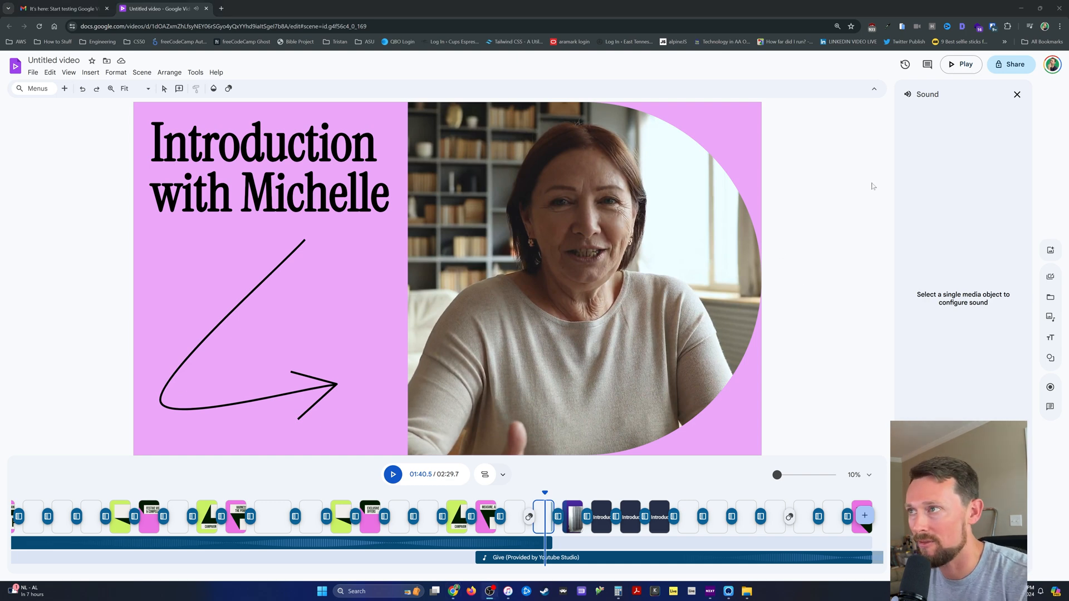
left_click(576, 558)
left_click(1018, 95)
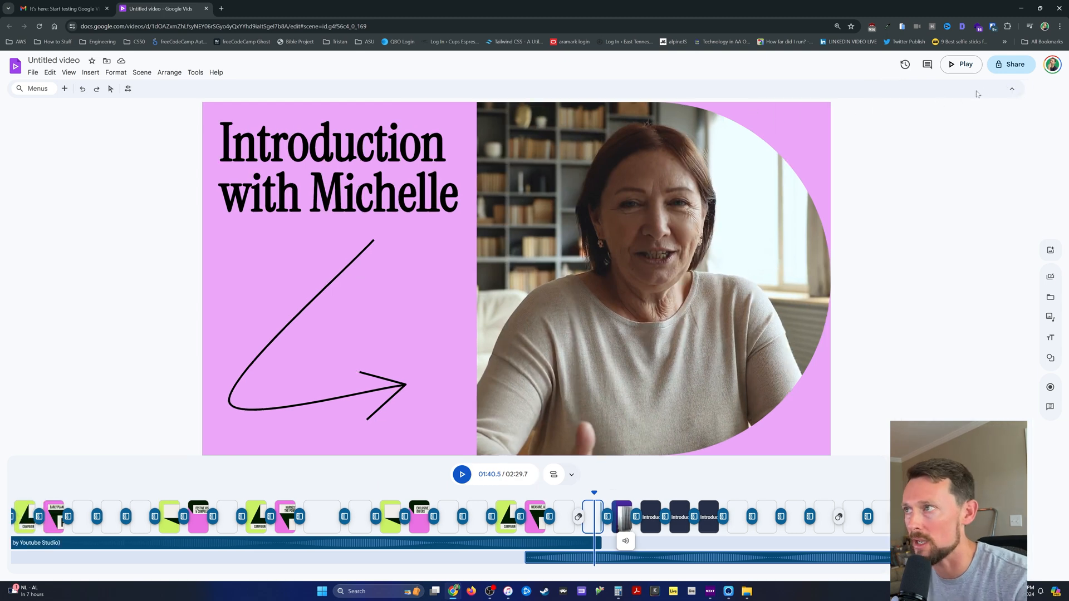
left_click(1013, 89)
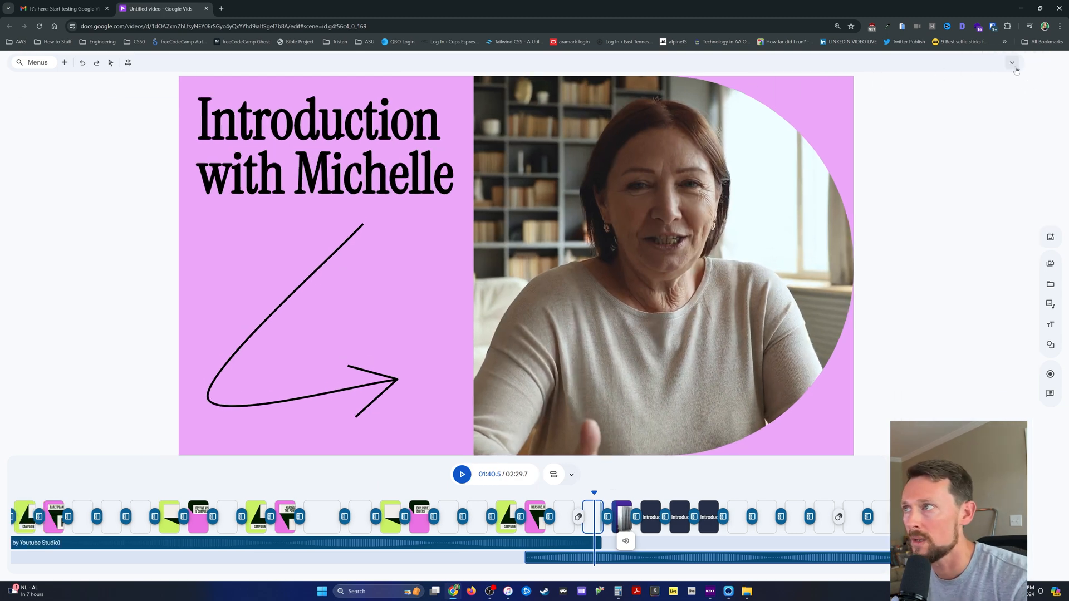
Show the hidden menus again and move the playhead to about 00:48.6 in the cheering businessman scene
left_click(1012, 63)
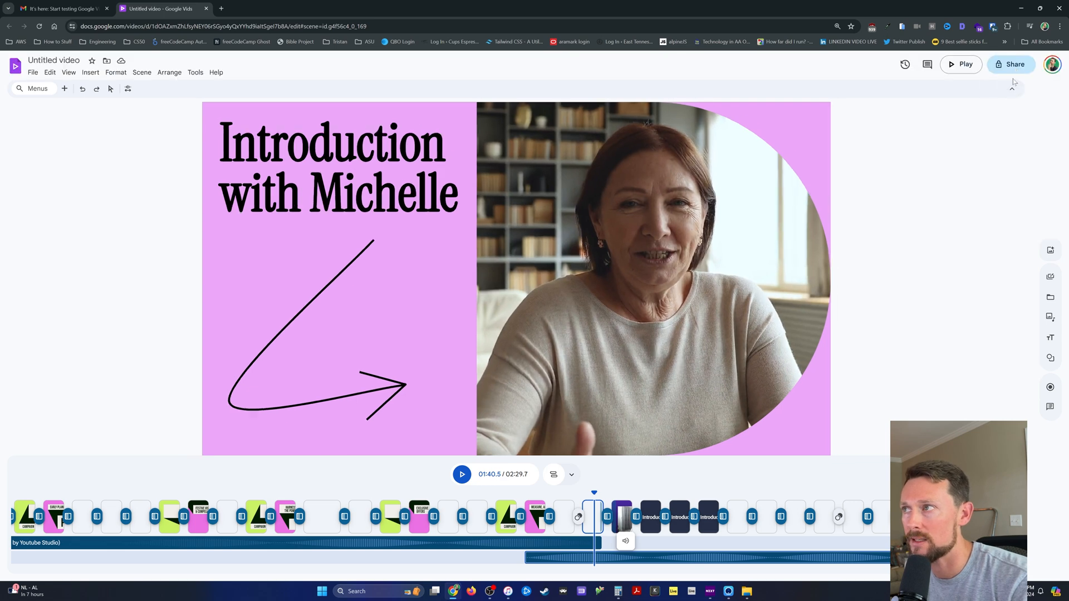
left_click(169, 73)
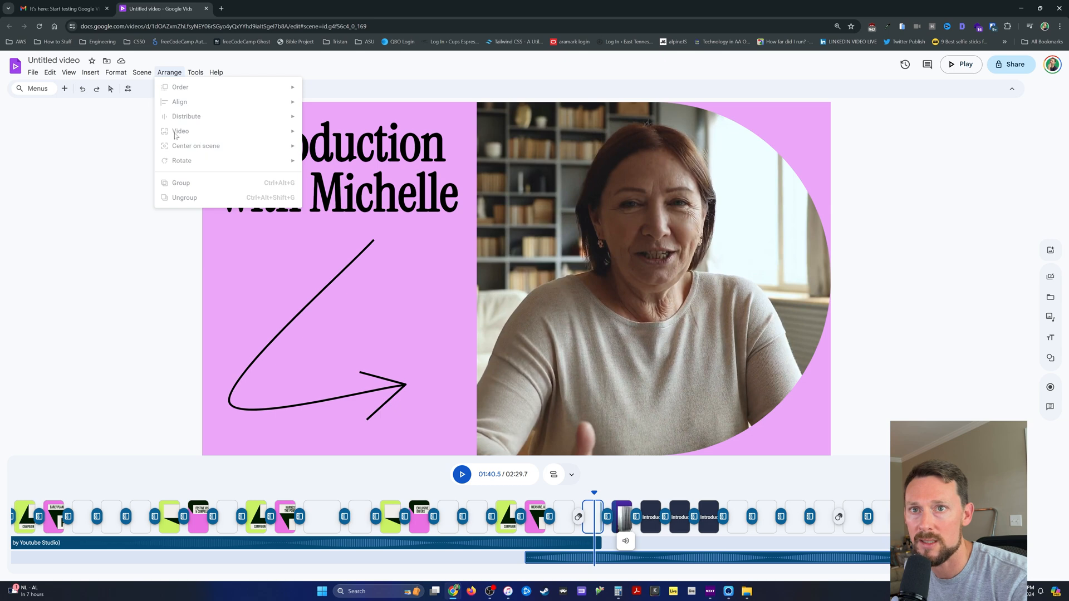
mouse_move(142, 74)
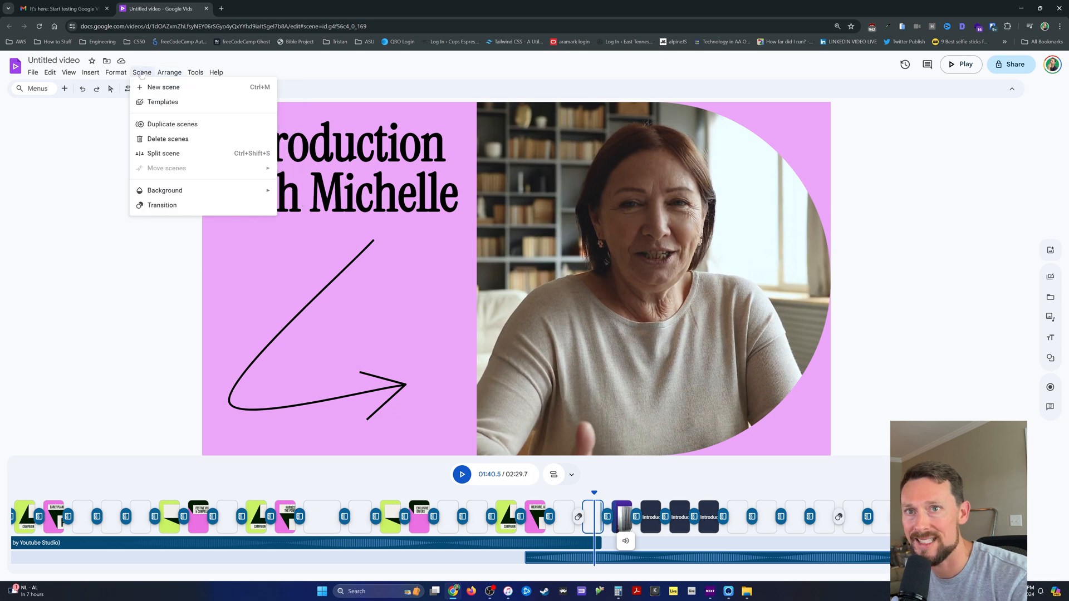
left_click(333, 494)
left_click(319, 493)
scroll(327, 496, "up", 2)
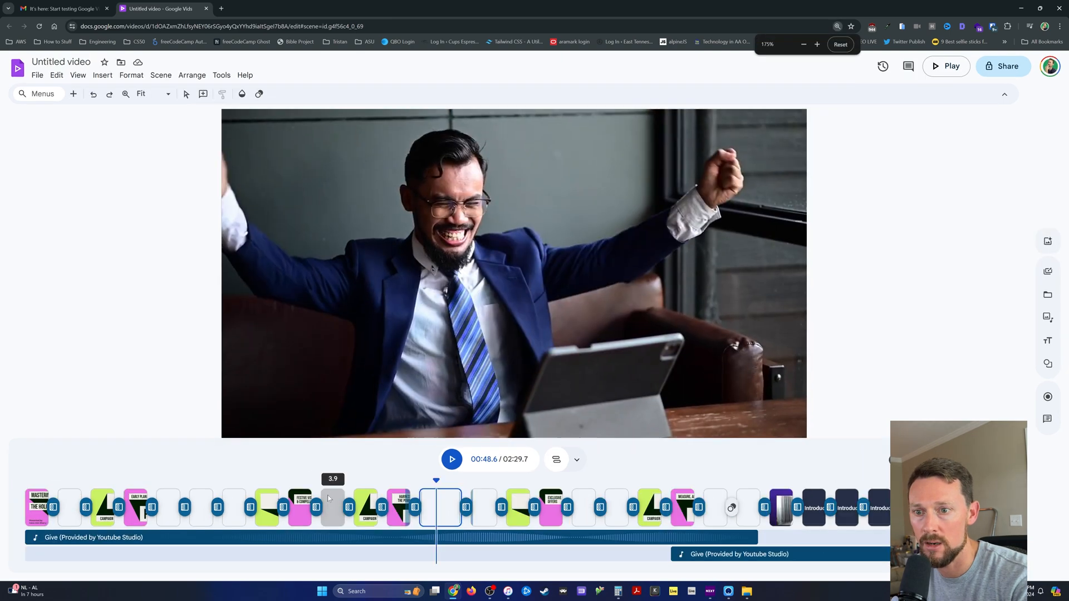
Zoom the timeline in to 40% and split the cheering businessman scene at 00:48.6
key("ctrl+minus")
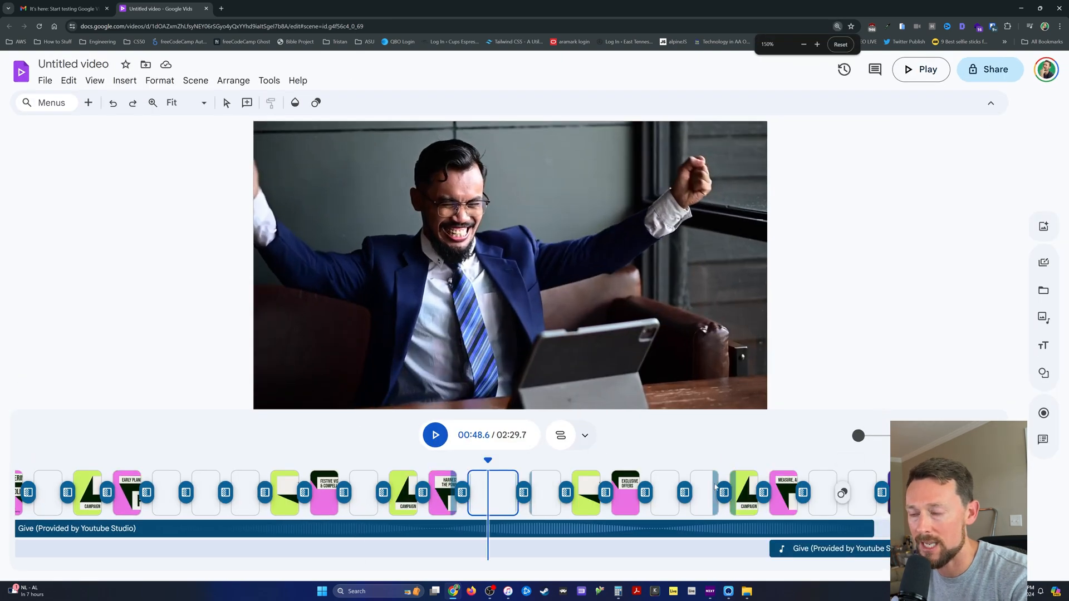
scroll(703, 484, "up", 2)
key("ctrl+plus")
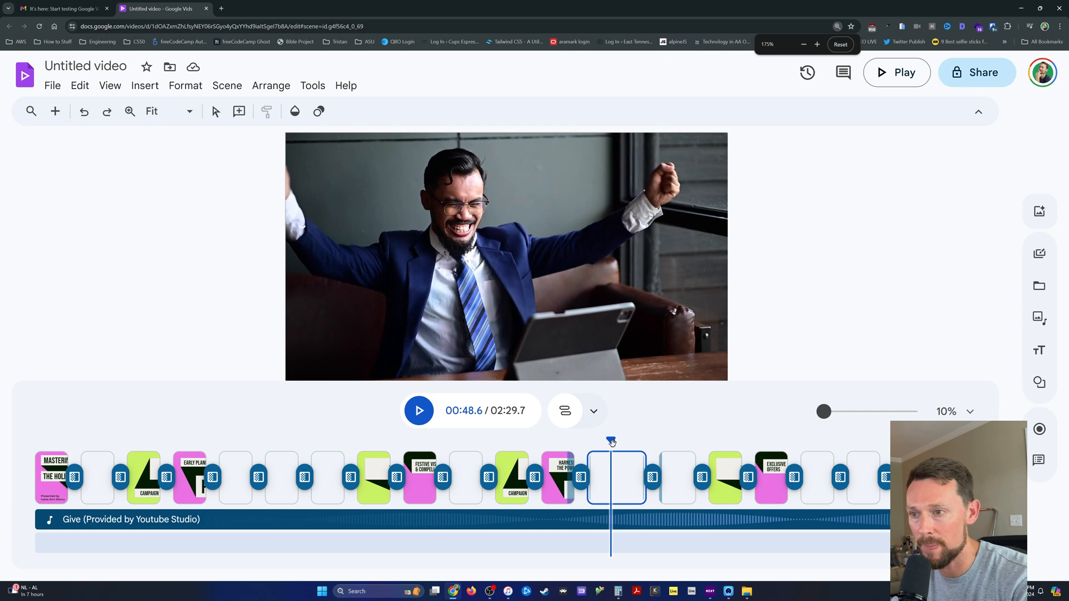
left_click_drag(825, 412, 850, 412)
scroll(703, 473, "right", 10)
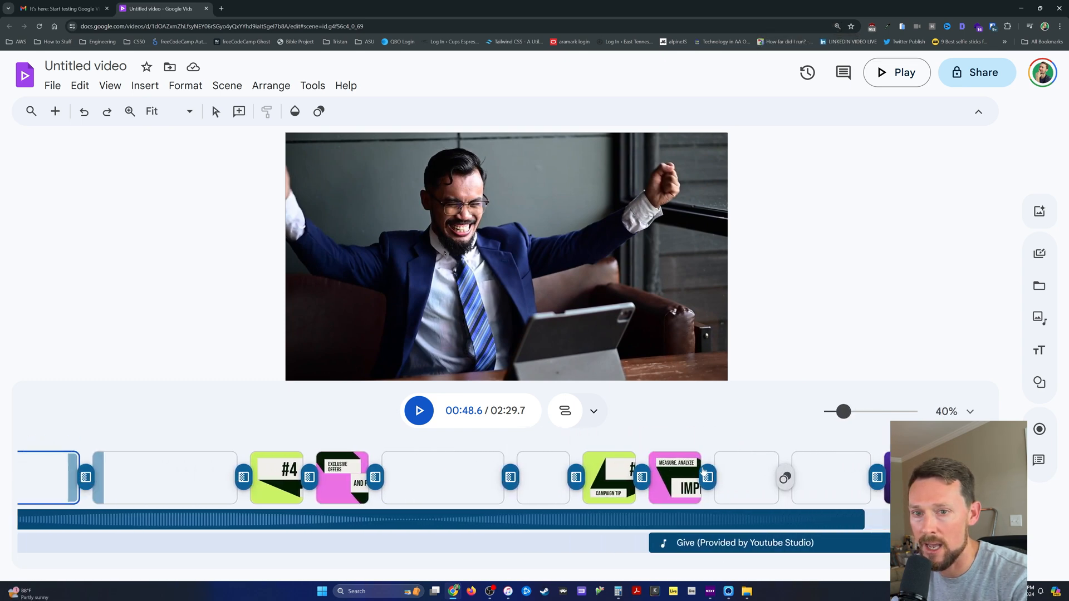
scroll(703, 472, "left", 6)
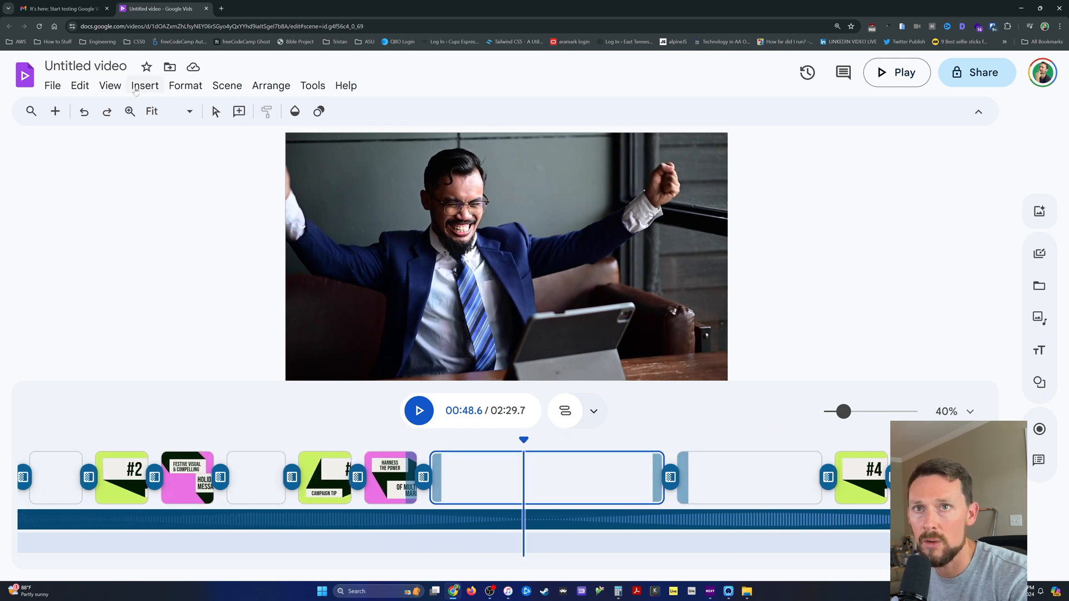
left_click(260, 86)
mouse_move(227, 85)
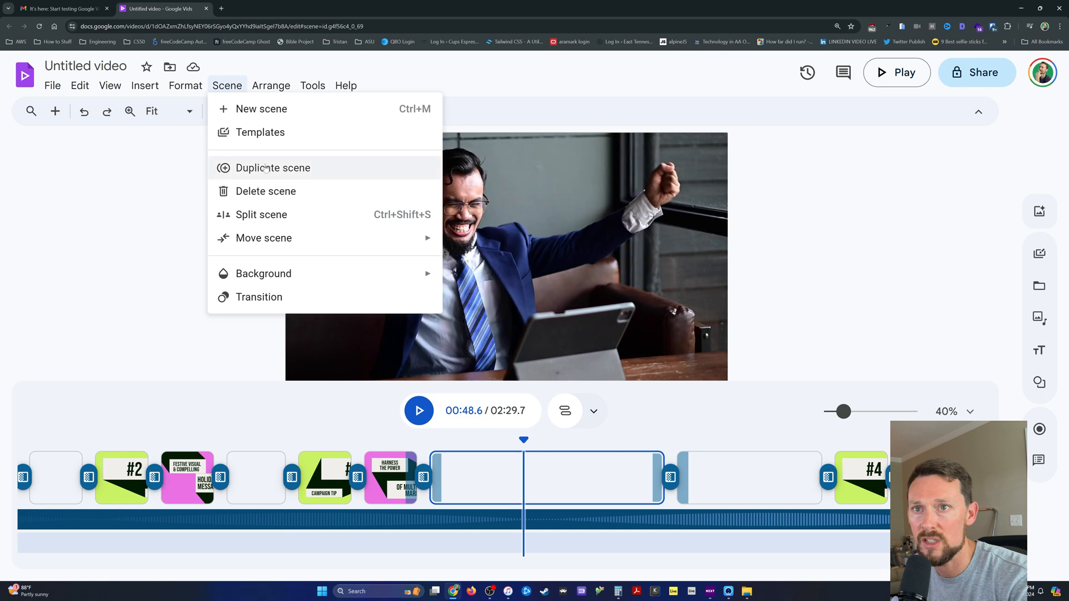
left_click(278, 218)
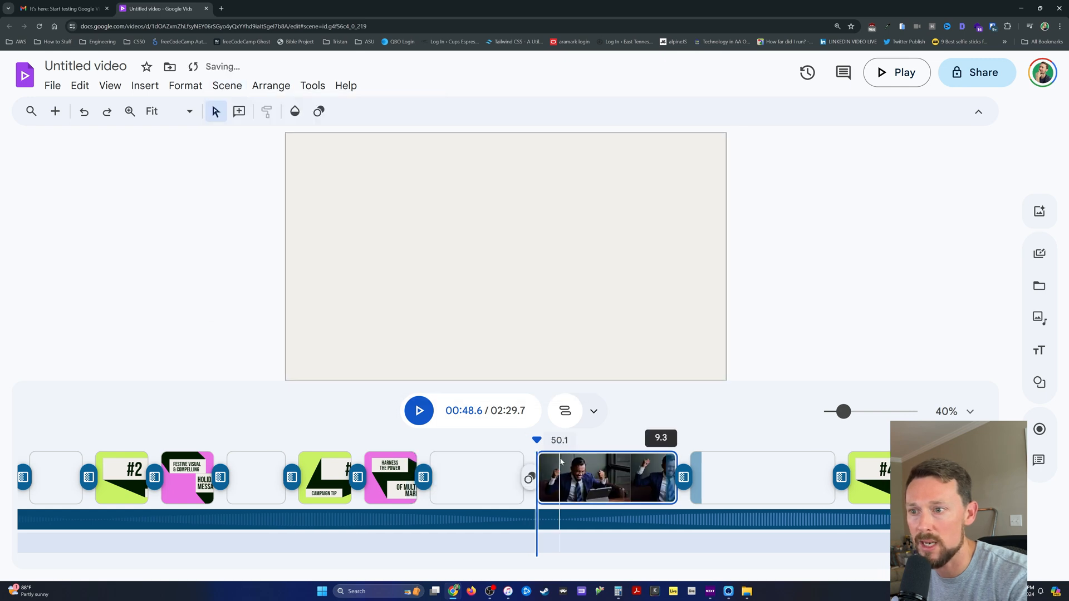
Split the second part of the businessman scene at about 00:53.6 and delete its trailing piece
left_click(227, 85)
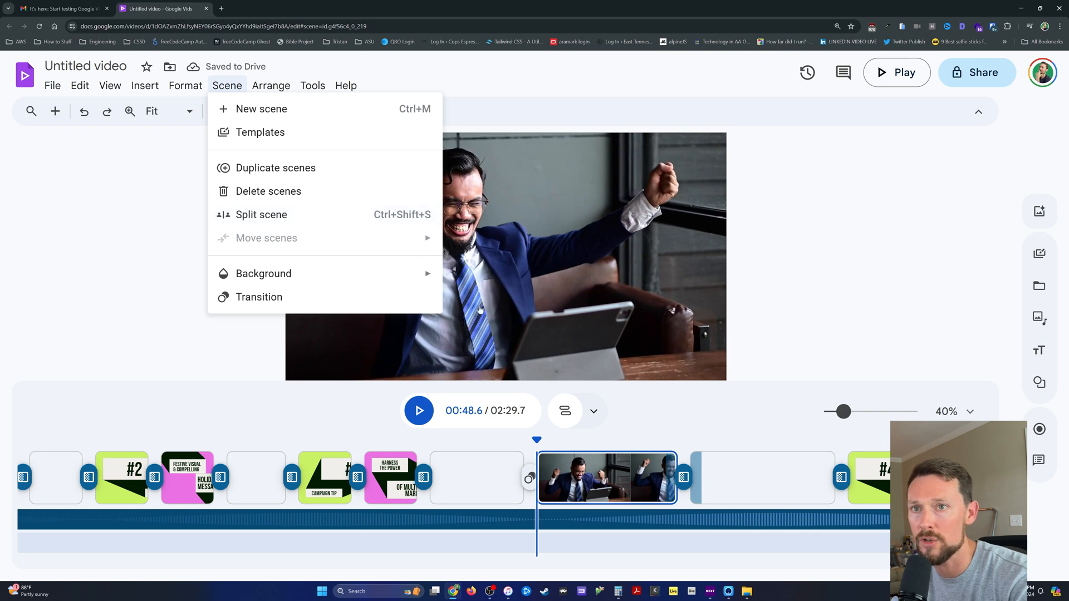
left_click(567, 439)
left_click_drag(578, 438, 612, 438)
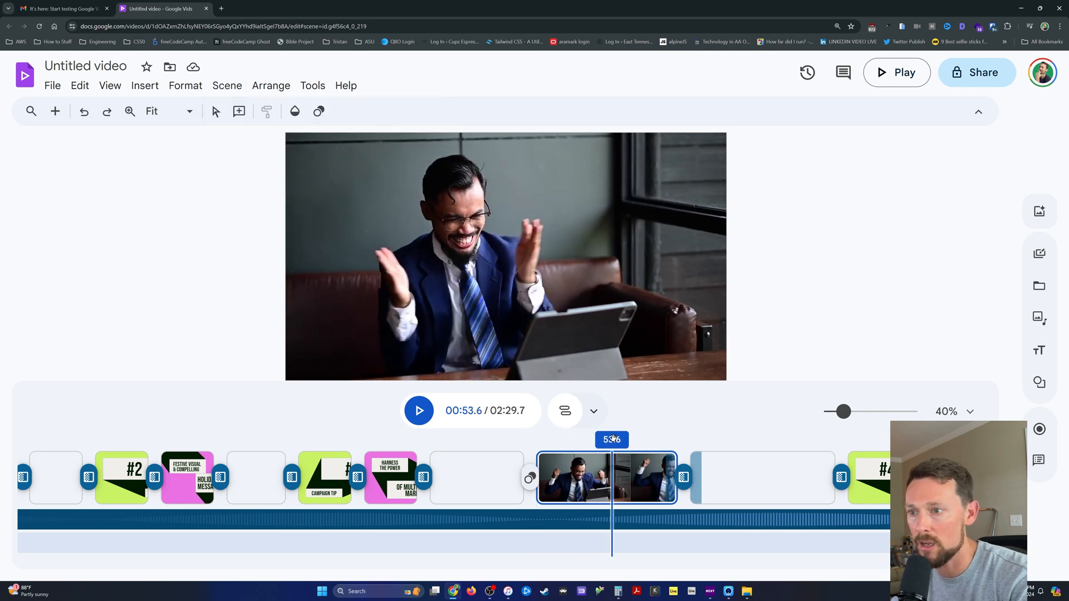
key("s")
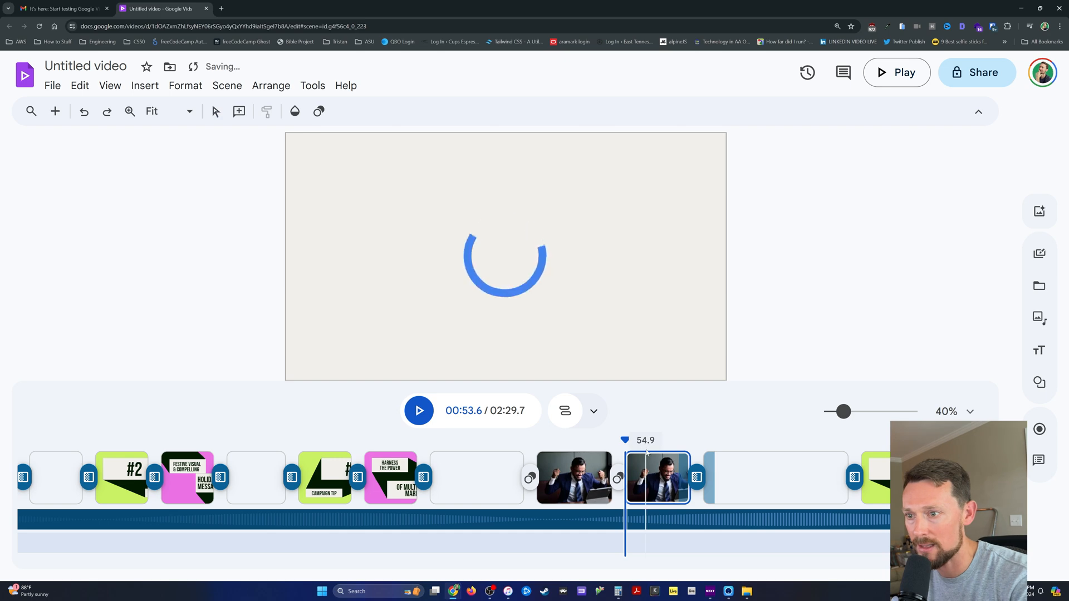
left_click(665, 485)
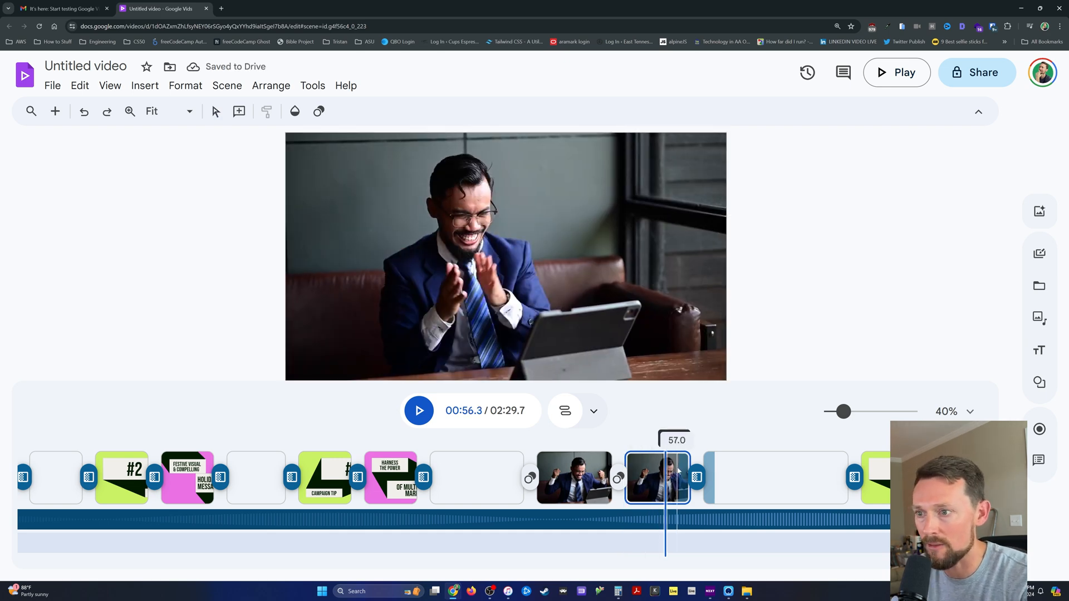
key("Delete")
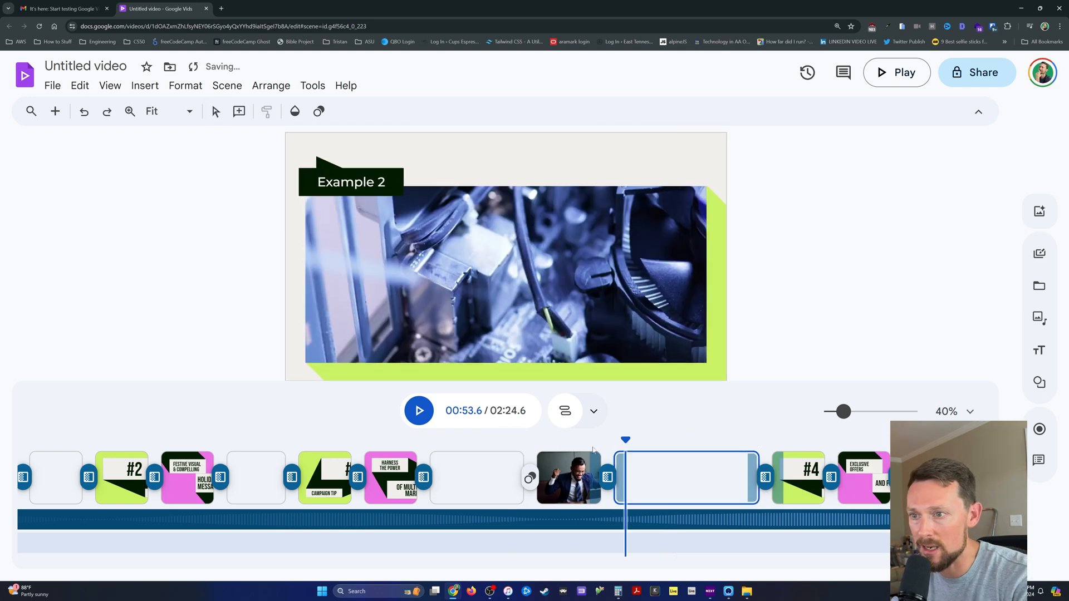
Play back the cut from the shortened businessman clip into the "Example 2" scene
left_click(554, 462)
key("space")
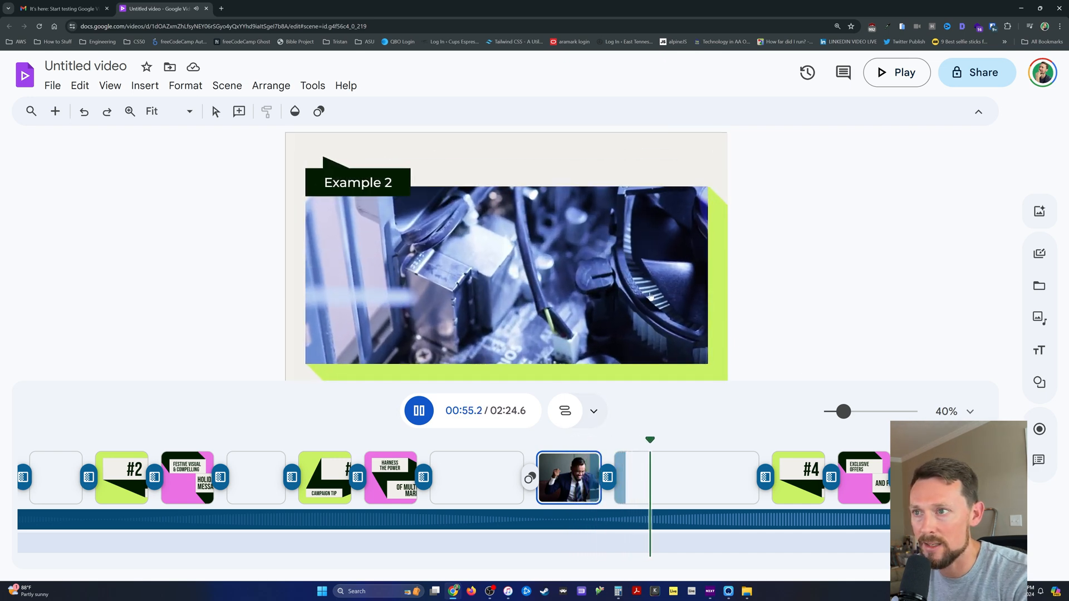
key("space")
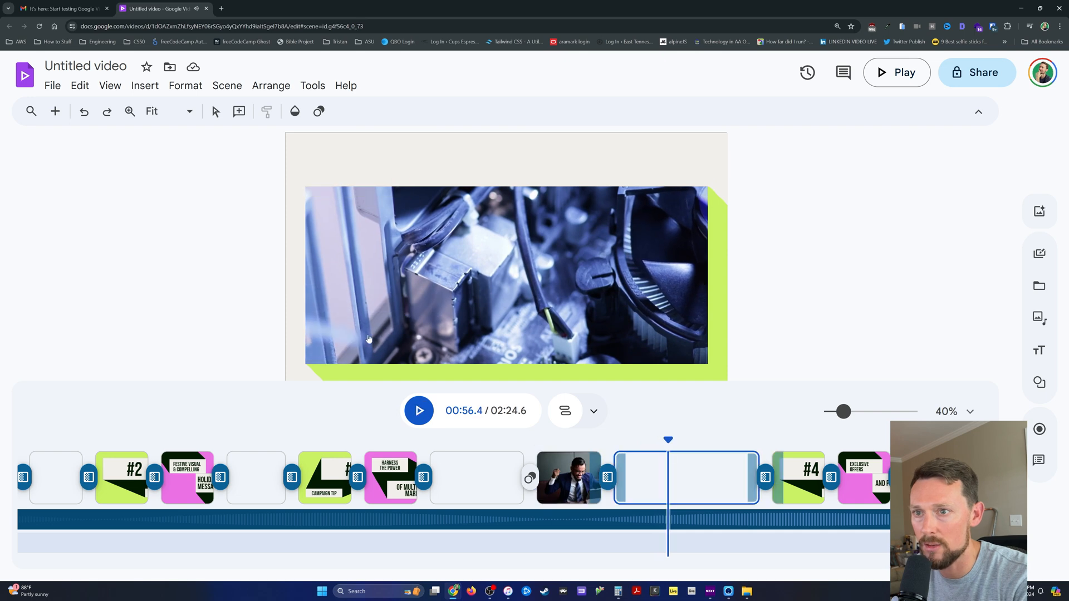
left_click_drag(667, 442, 629, 442)
key("space")
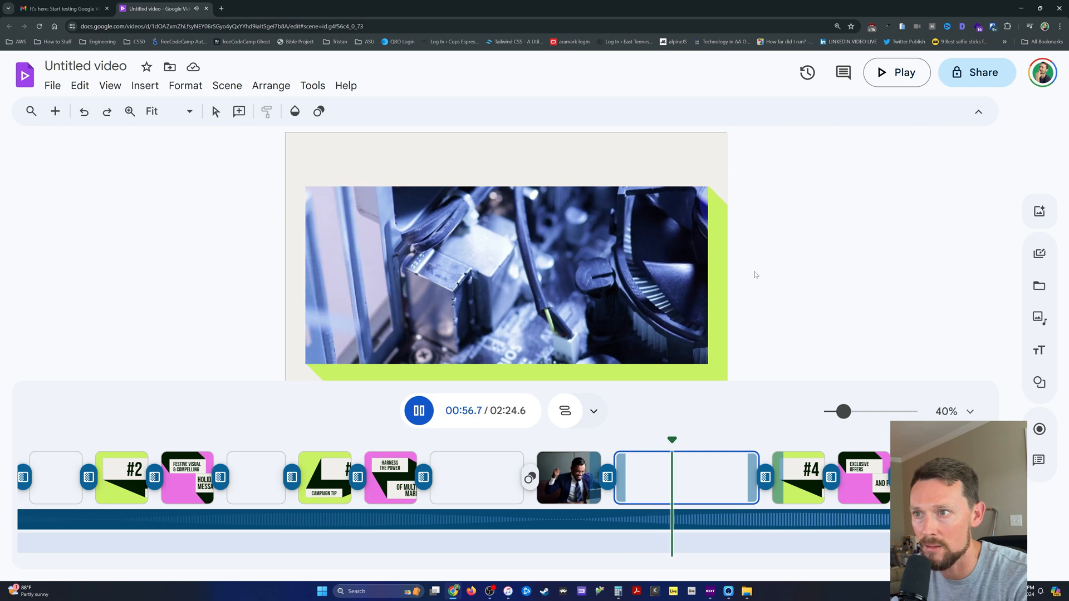
key("space")
Delete the "Example 2" scene and play the cut from the businessman clip into the "#4 Campaign Tip" scene
left_click(727, 470)
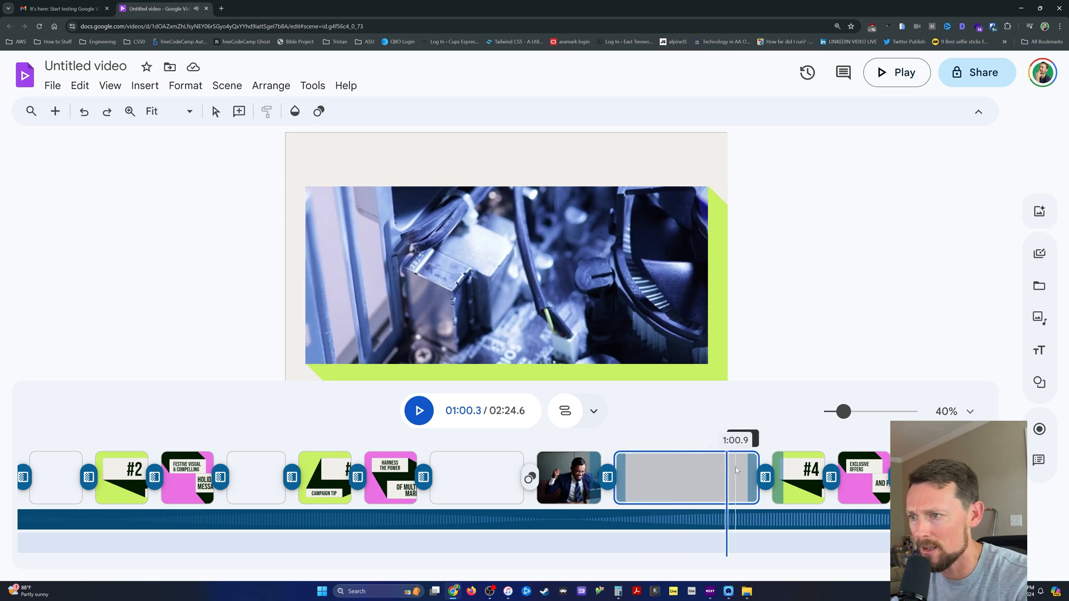
key("Delete")
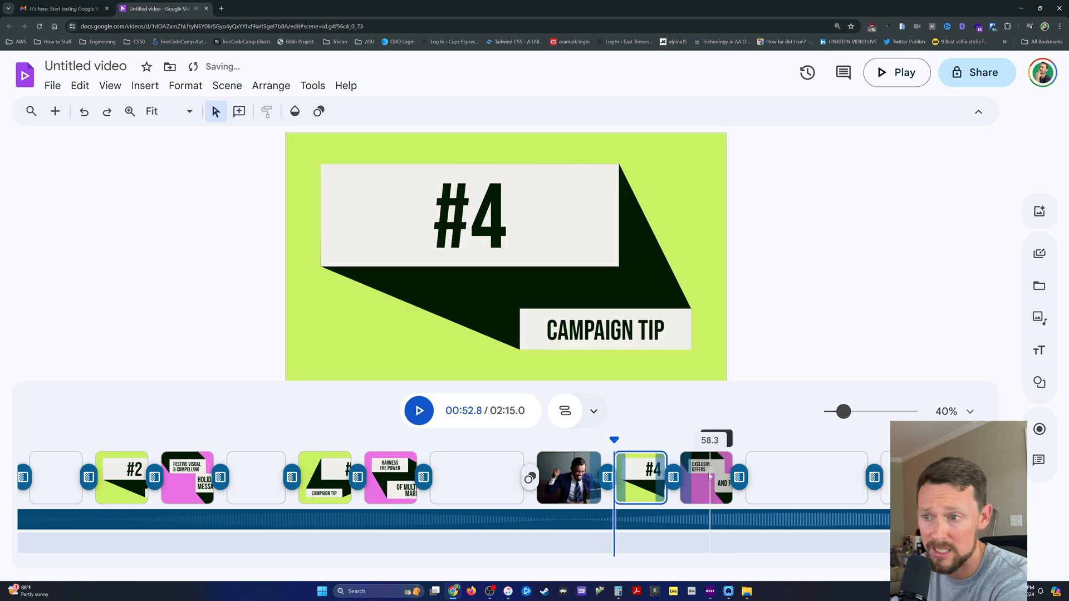
left_click_drag(612, 438, 594, 437)
key("space")
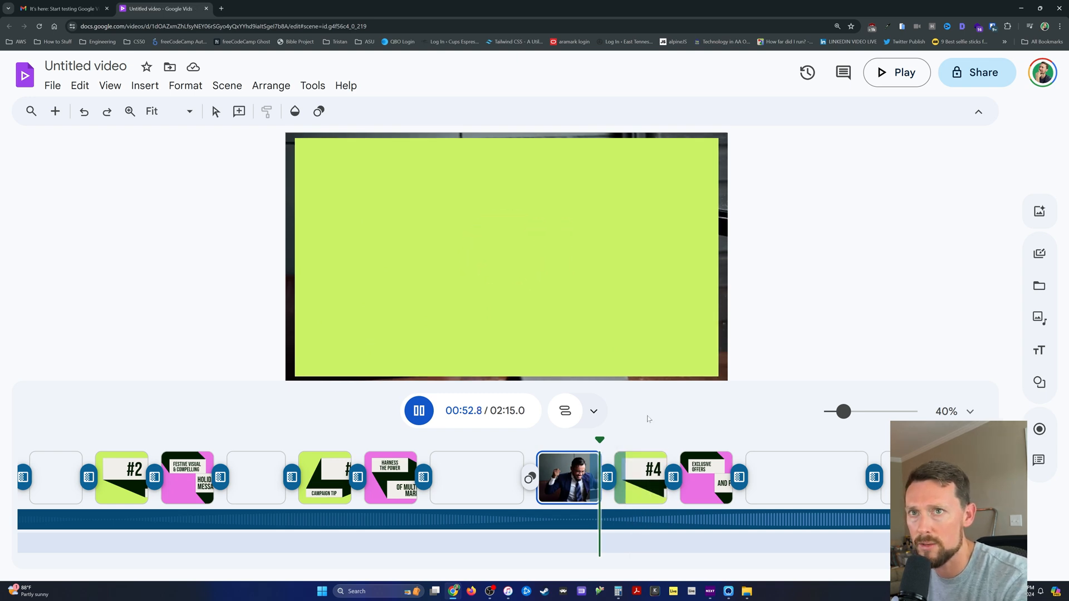
left_click(547, 224)
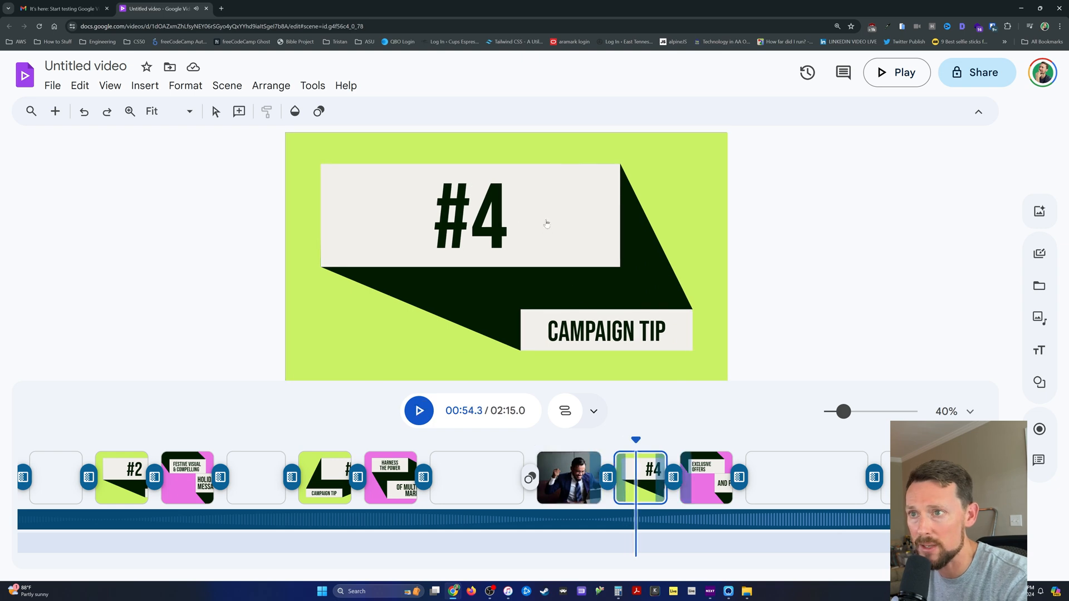
Examine the size and rotation, position and text fitting options of the "#4" title, then close the format options
double_click(484, 219)
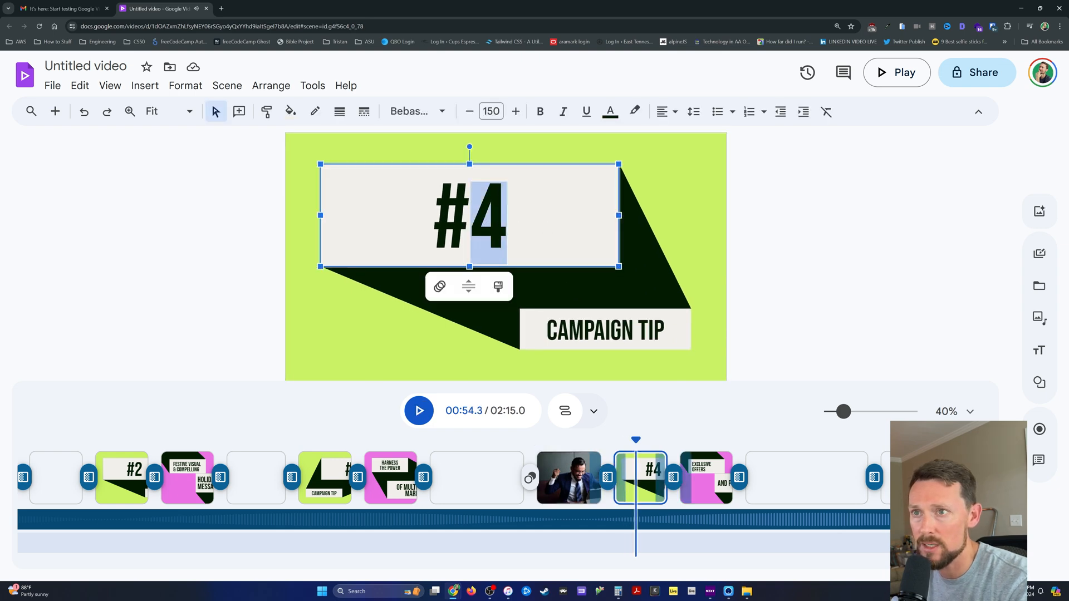
left_click(498, 286)
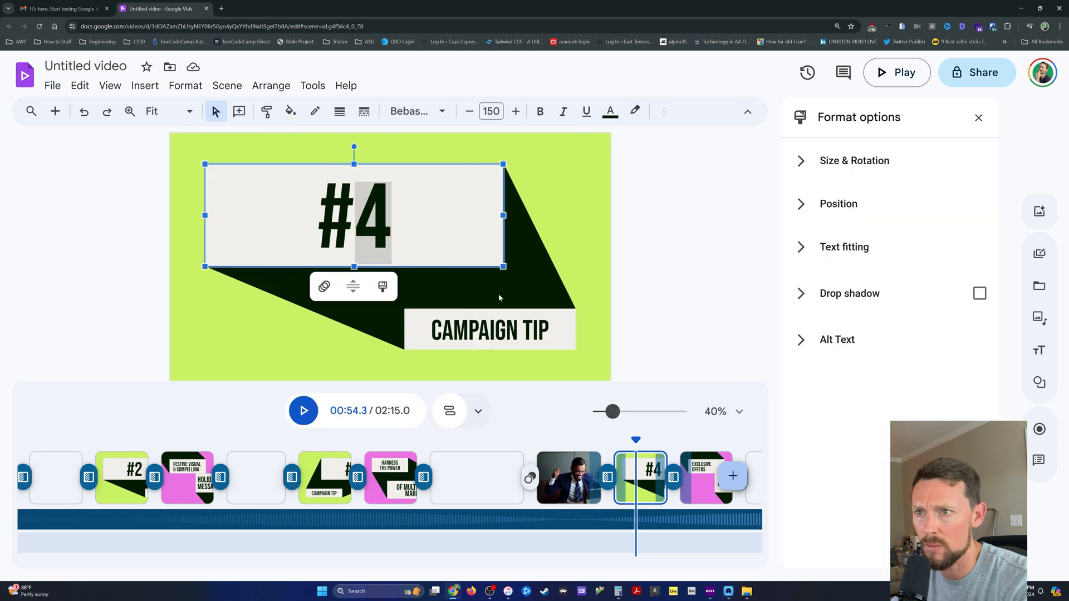
left_click(807, 163)
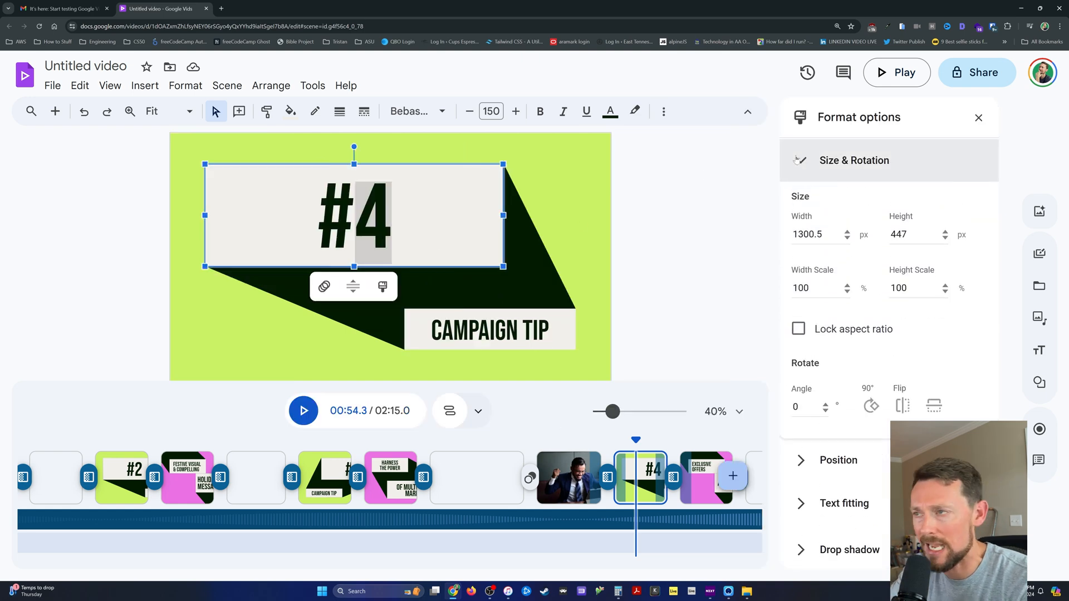
scroll(797, 160, "down", 1)
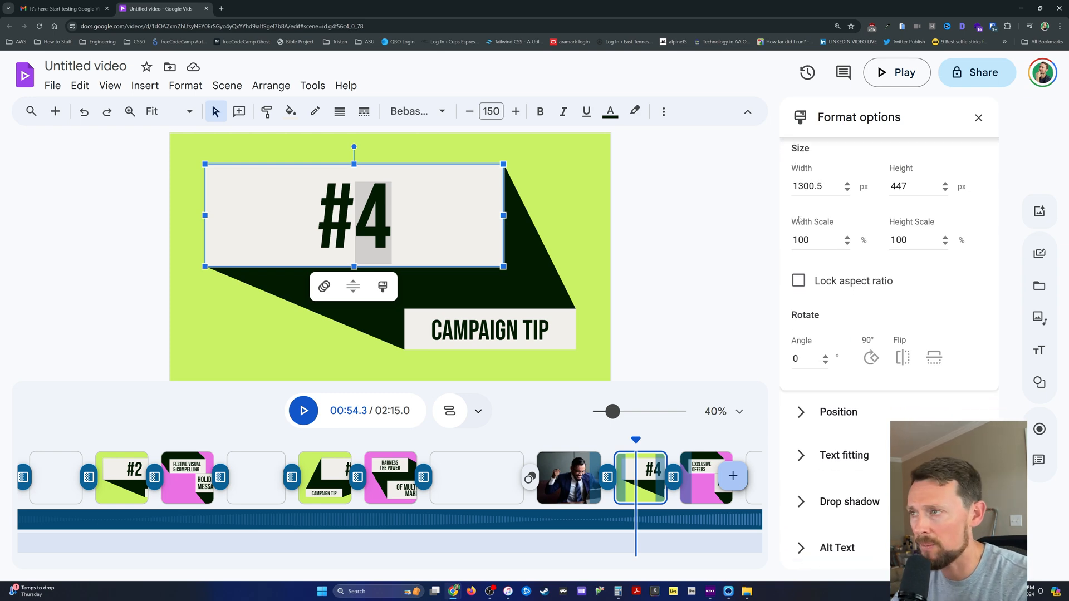
scroll(793, 214, "up", 1)
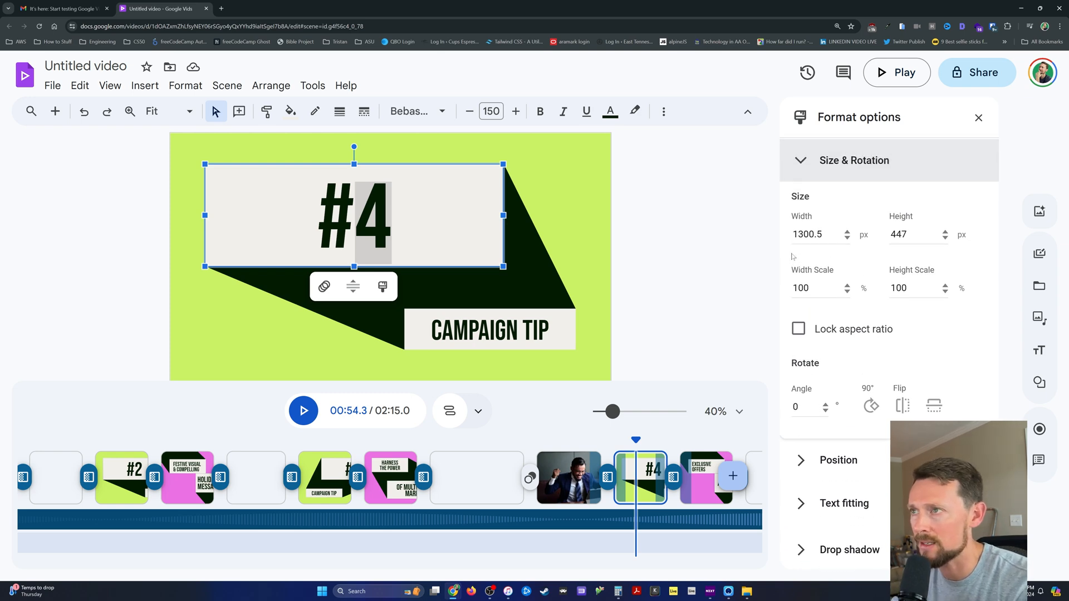
left_click(796, 157)
left_click(802, 204)
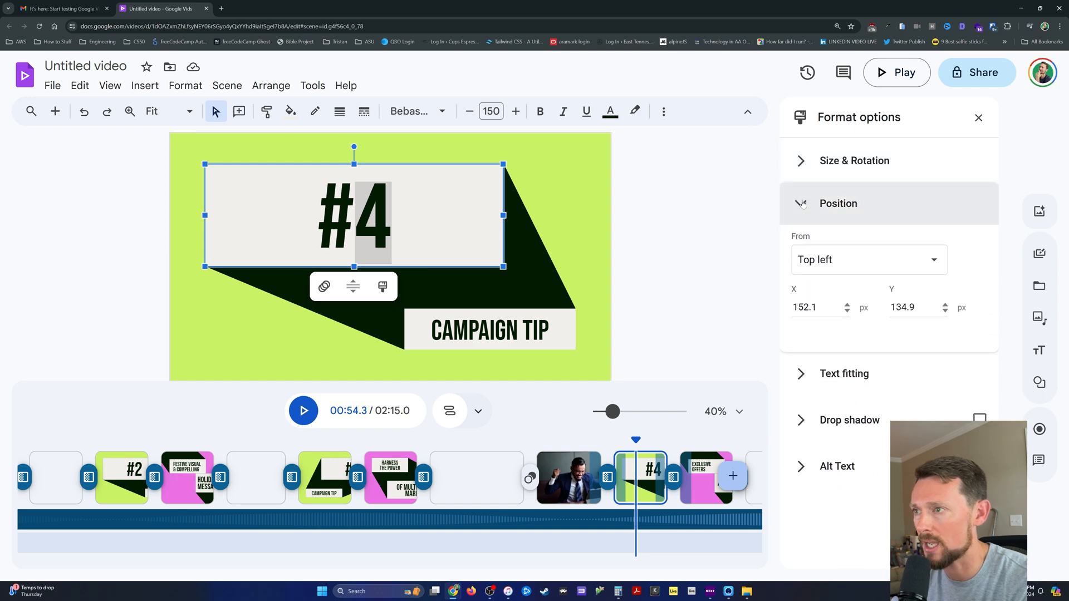
left_click(816, 374)
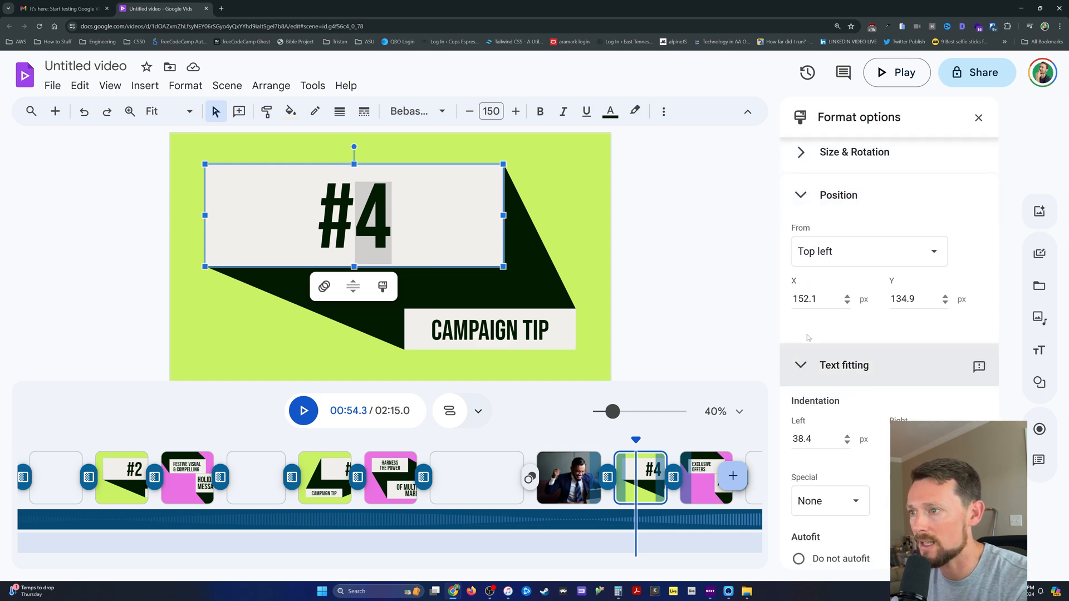
scroll(816, 341, "down", 2)
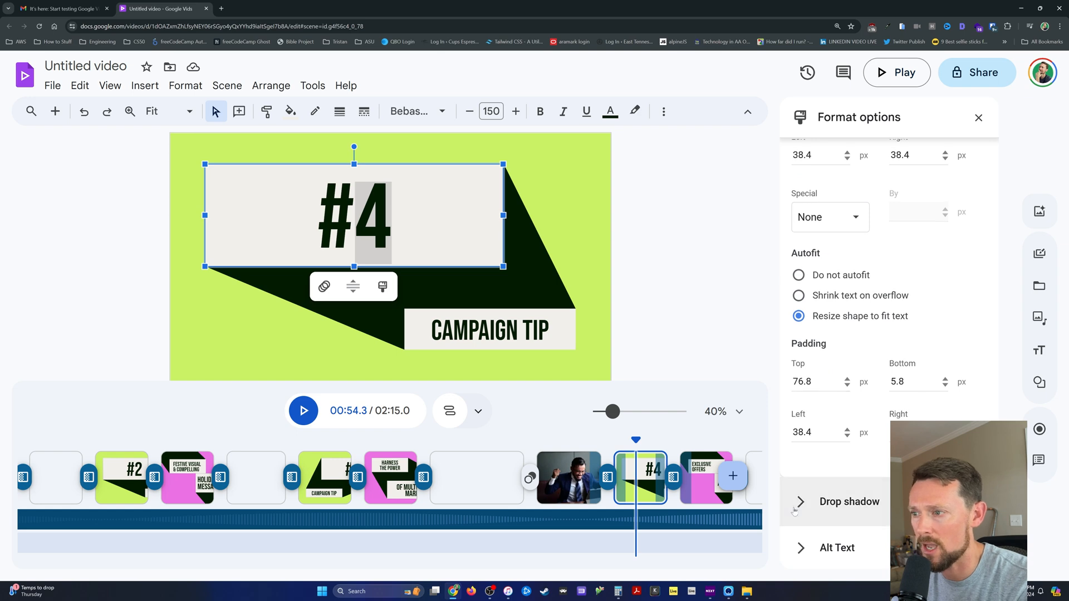
scroll(828, 456, "down", 5)
left_click(978, 117)
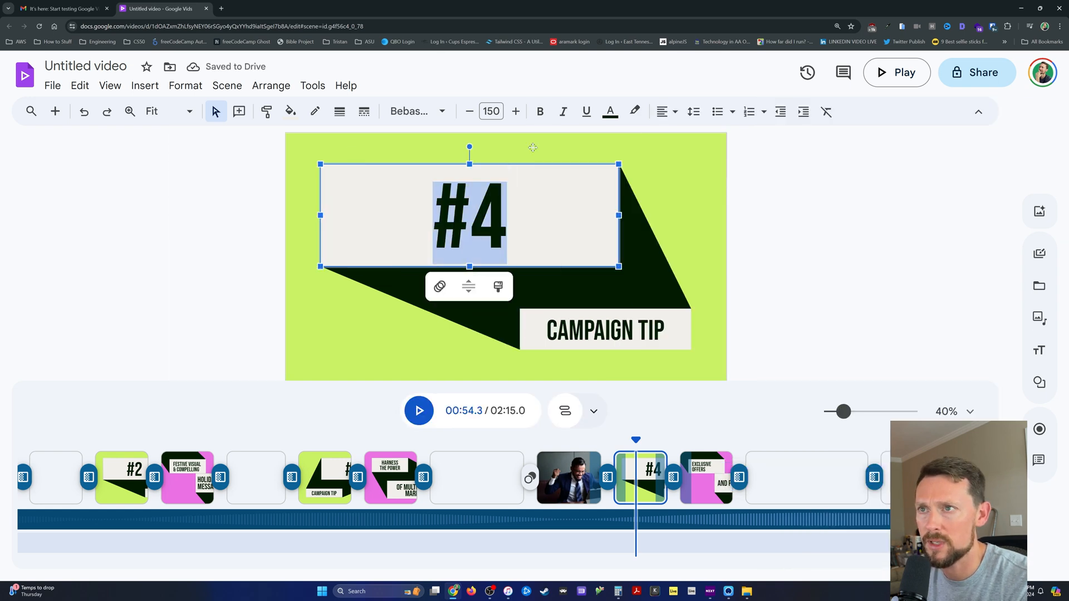
Recolour the "#4" title text orange and give it the Typewriter animation
left_click(603, 114)
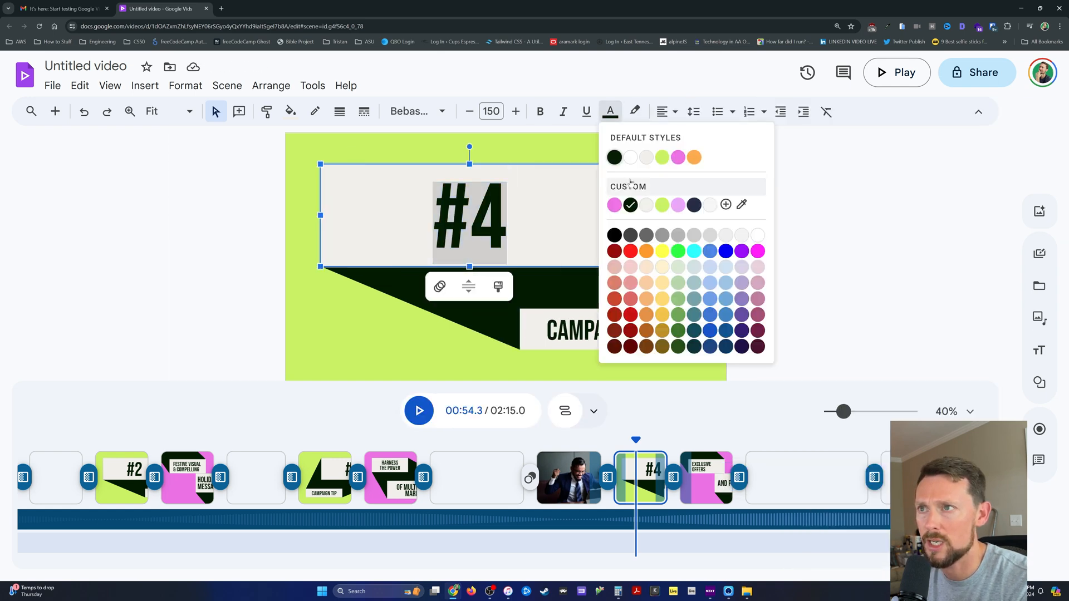
left_click(694, 158)
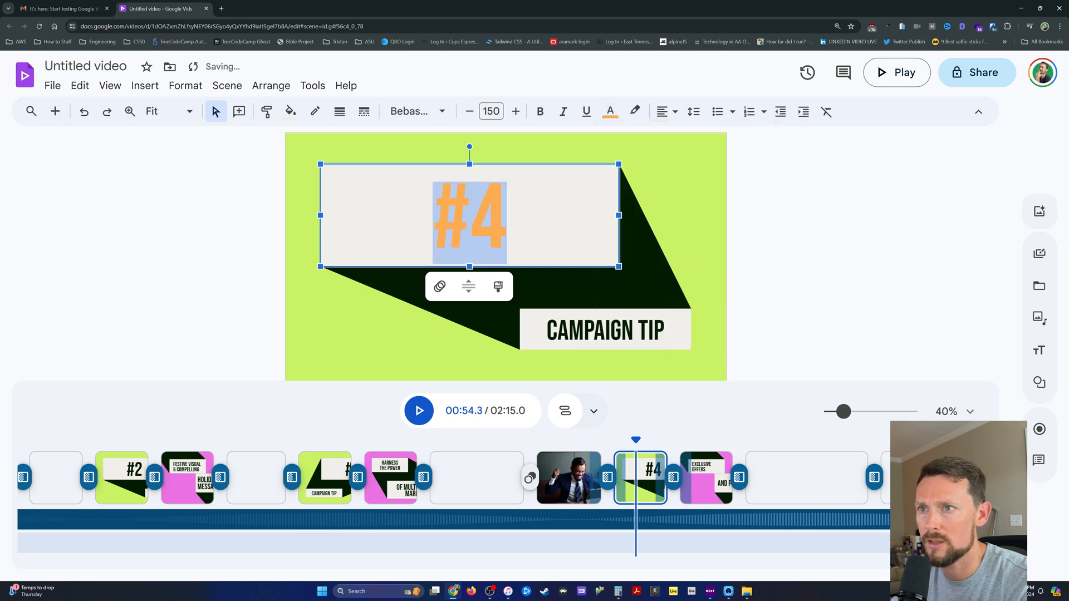
left_click(440, 286)
left_click(440, 287)
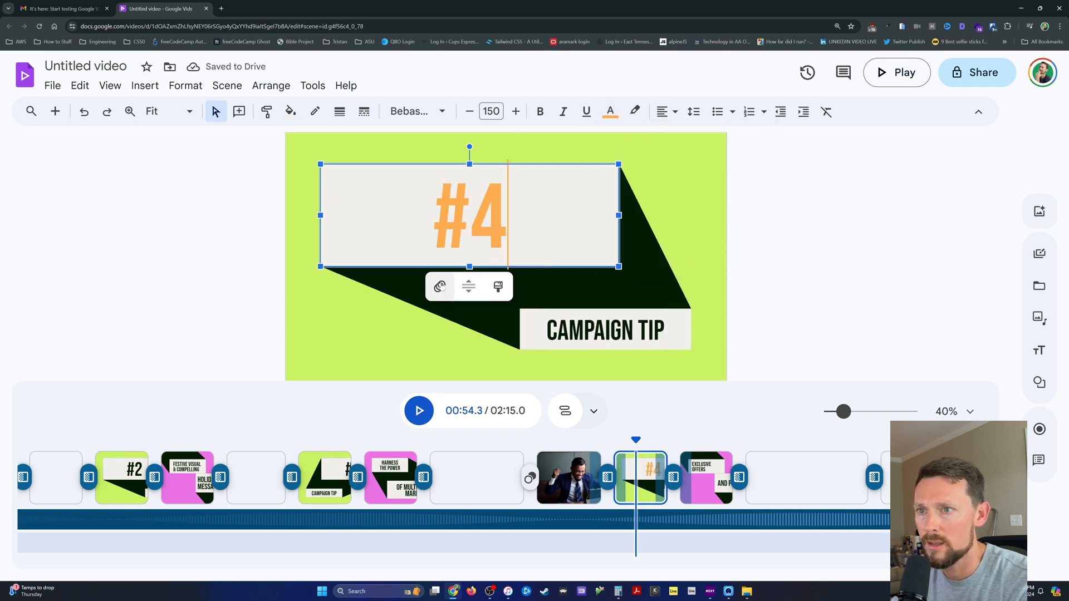
left_click(440, 287)
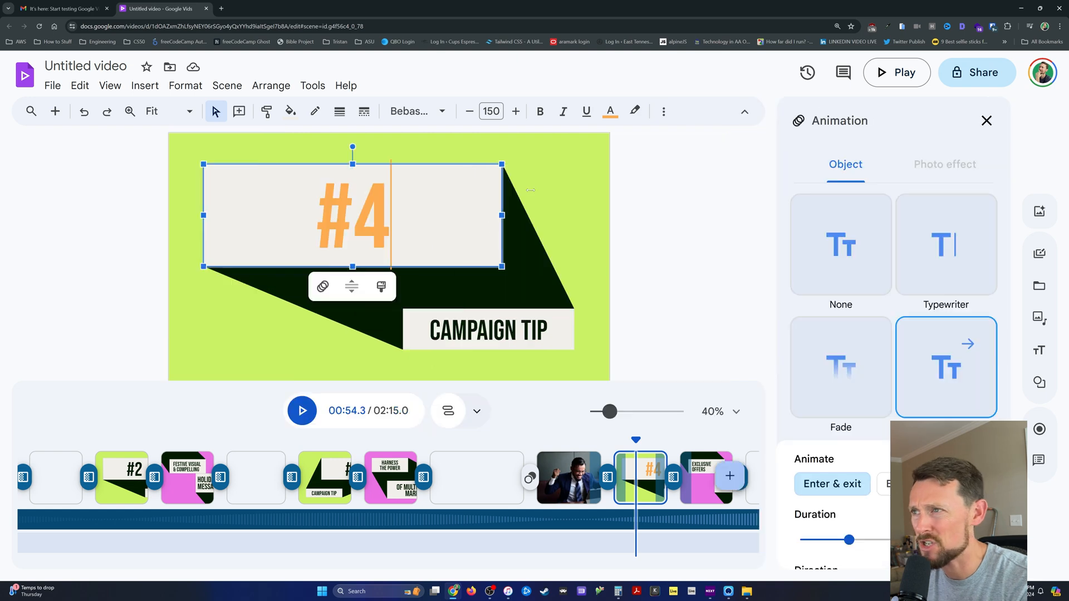
left_click(945, 230)
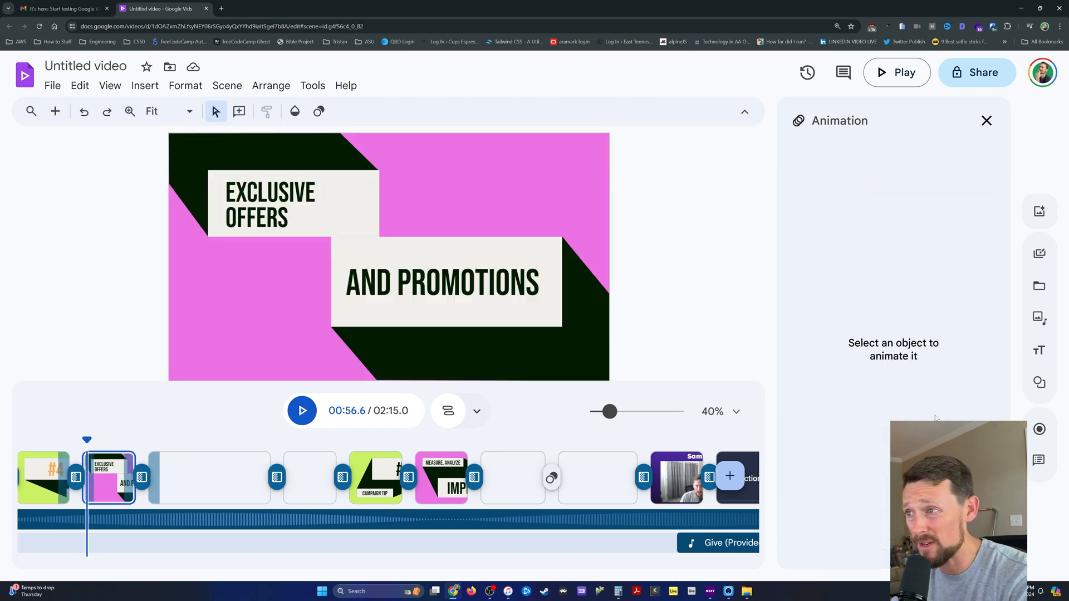
left_click(986, 121)
scroll(296, 427, "left", 5)
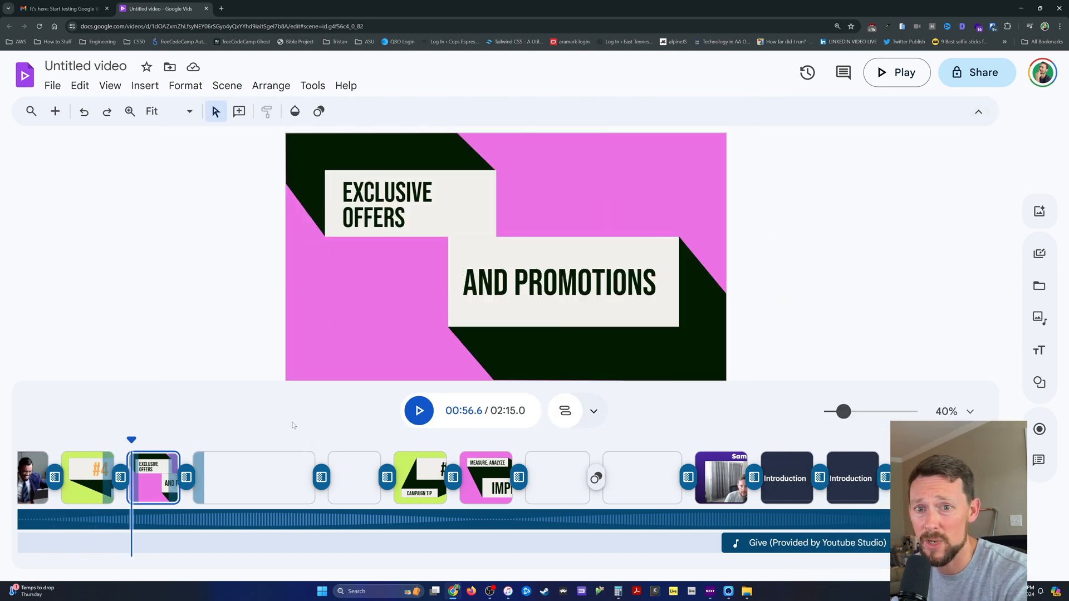